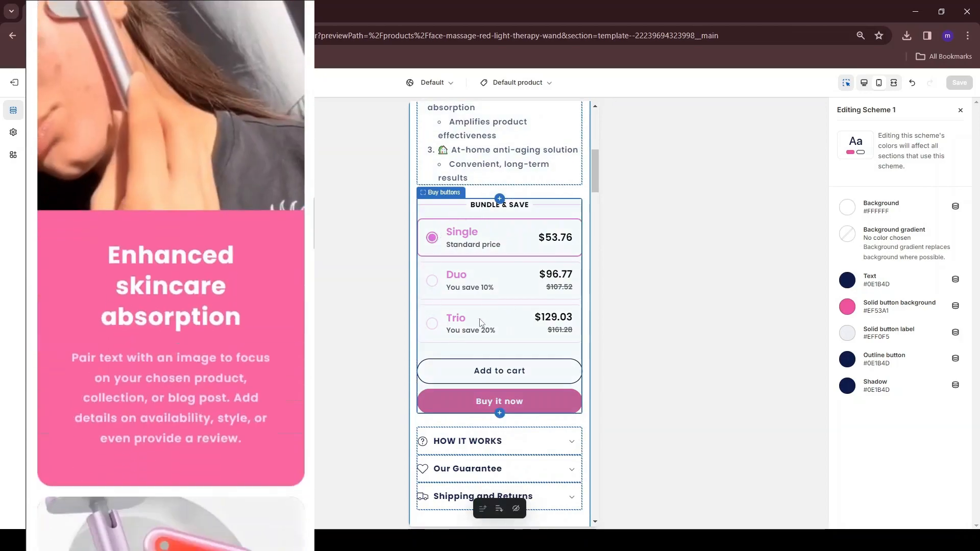
# Step: Examine the finished product page preview, from the bundle offers and collapsible rows down to the FAQ and customer reviews
pyautogui.scroll(-3, 505, 307)
pyautogui.click(519, 278)
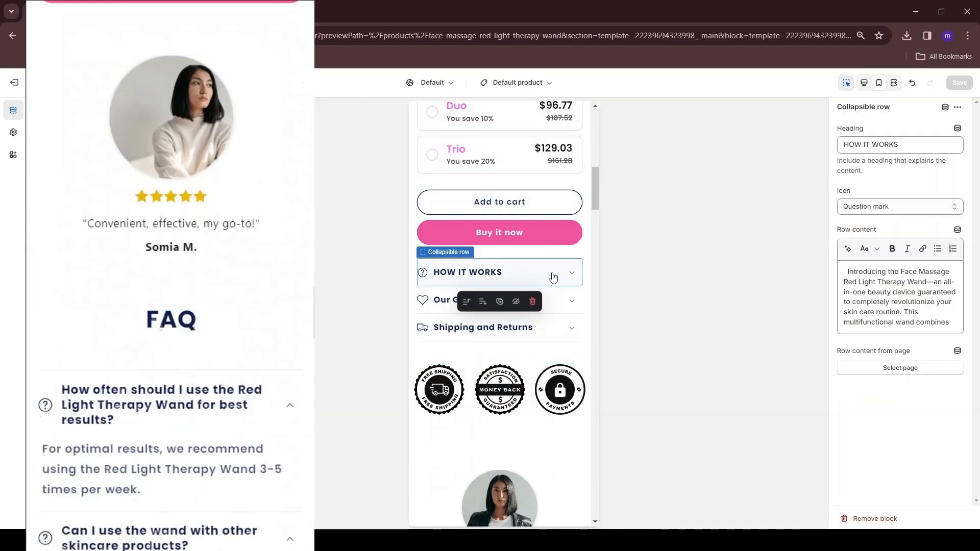
pyautogui.scroll(-5, 494, 313)
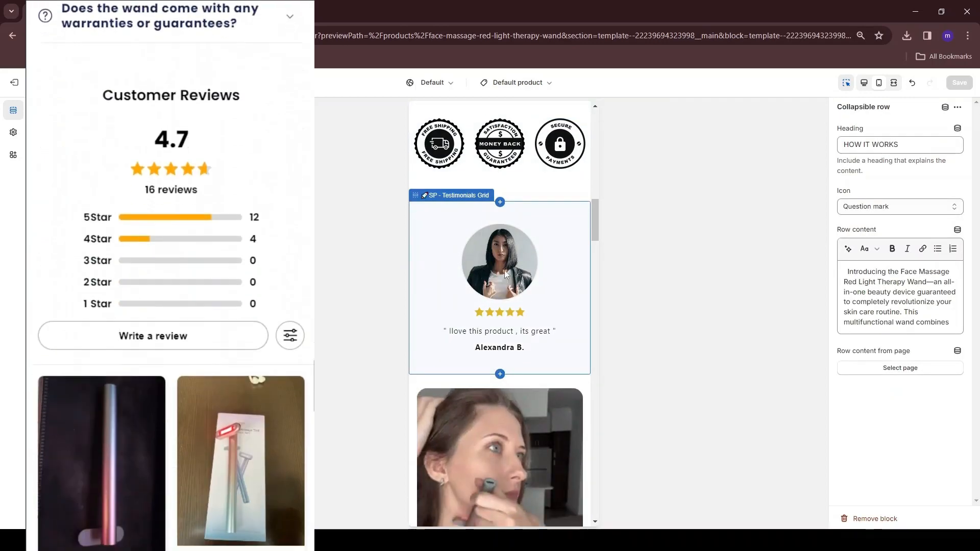
pyautogui.scroll(-5, 494, 306)
pyautogui.scroll(-10, 446, 280)
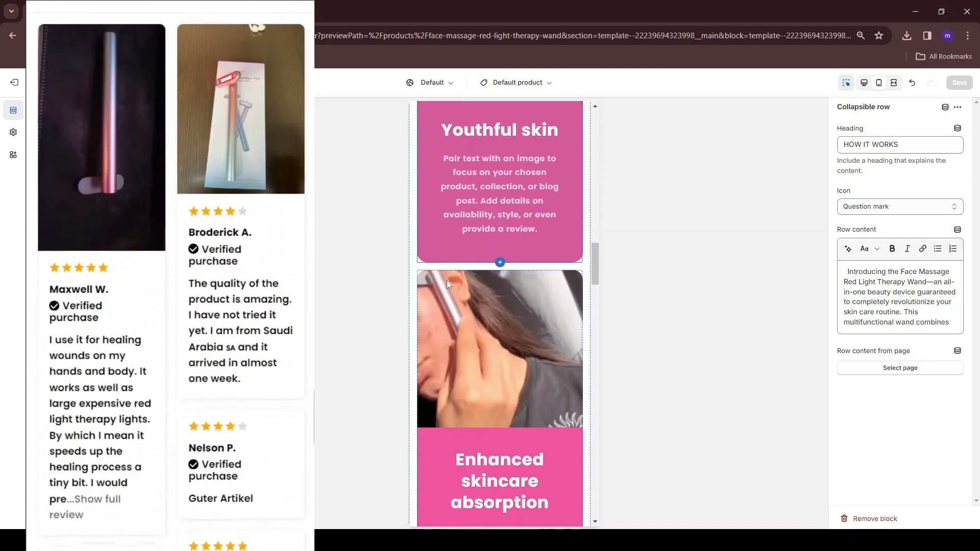
pyautogui.scroll(-10, 528, 278)
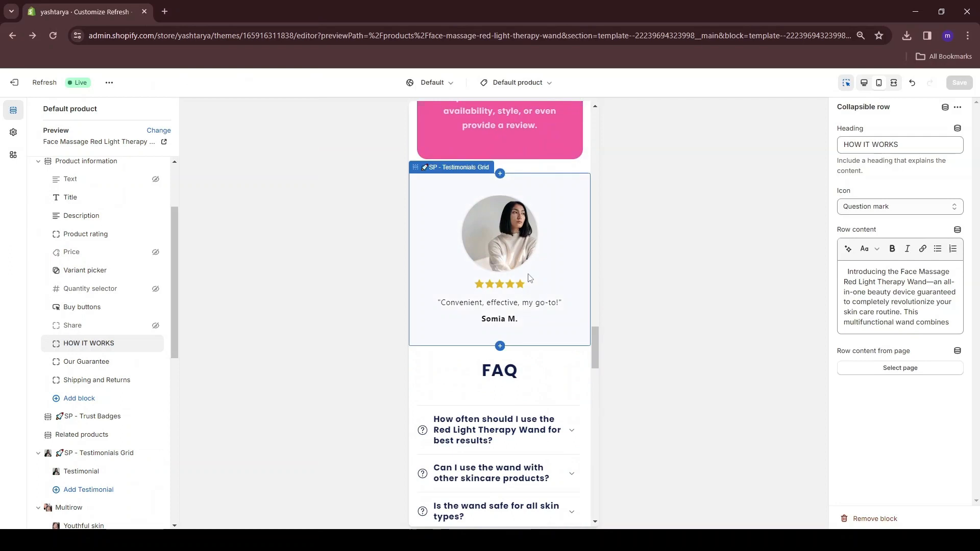
pyautogui.scroll(-5, 530, 278)
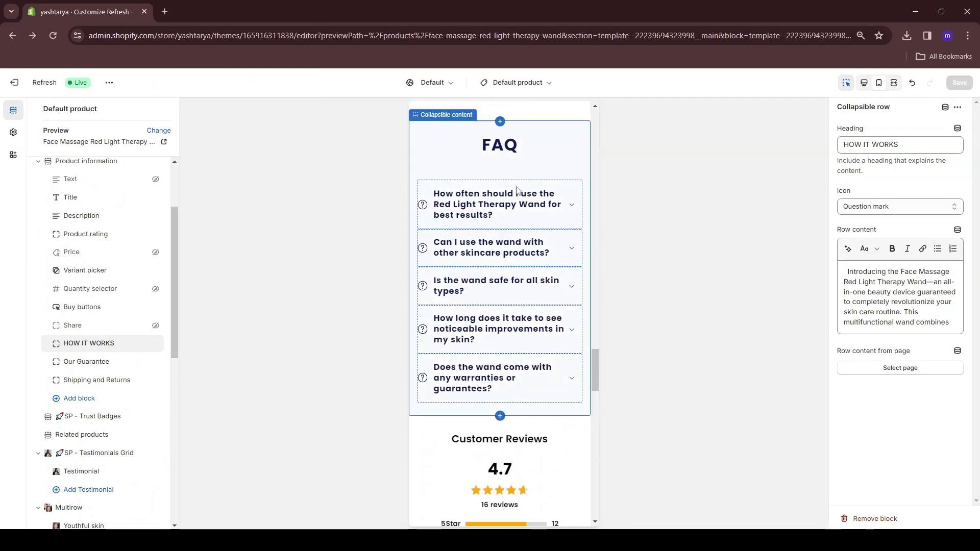
pyautogui.click(527, 205)
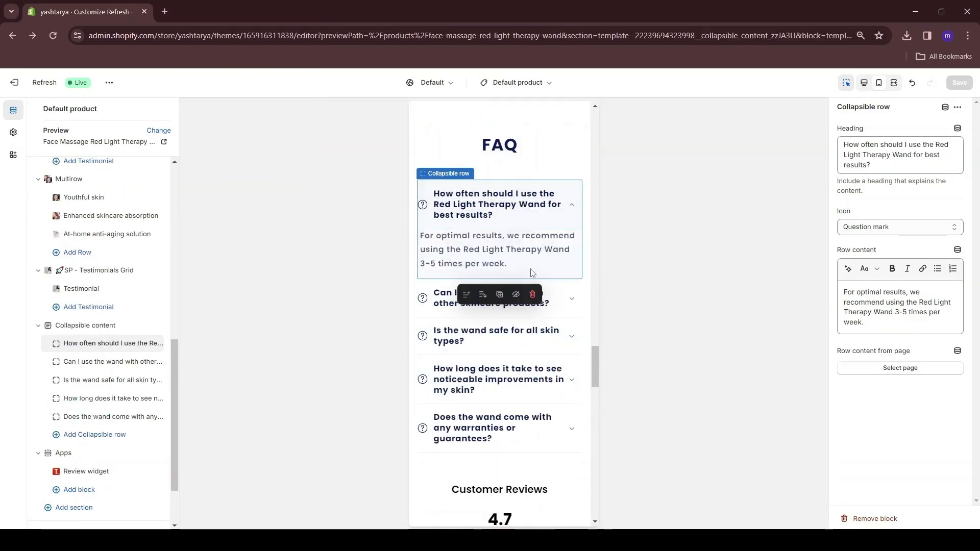
pyautogui.scroll(-5, 538, 328)
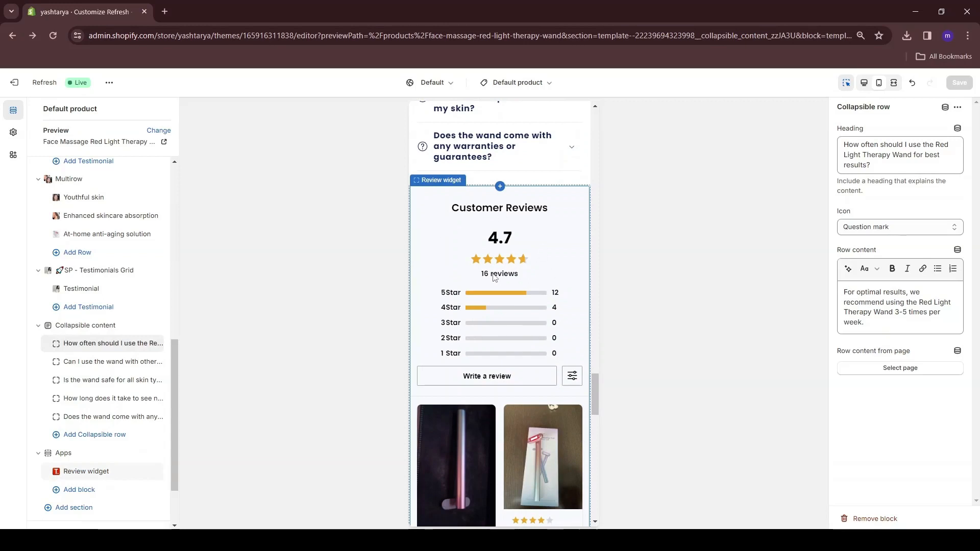
pyautogui.scroll(-8, 498, 255)
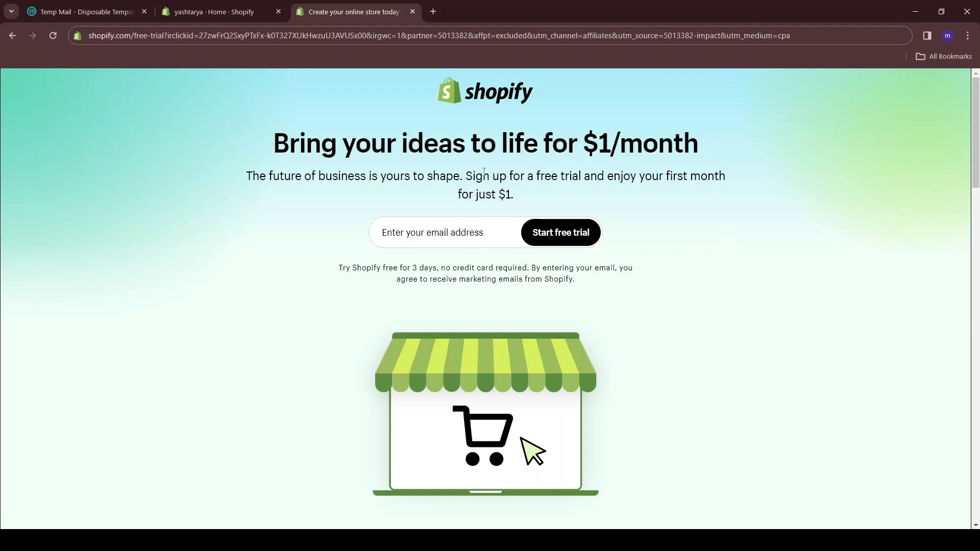
pyautogui.moveTo(340, 268); pyautogui.dragTo(417, 269)
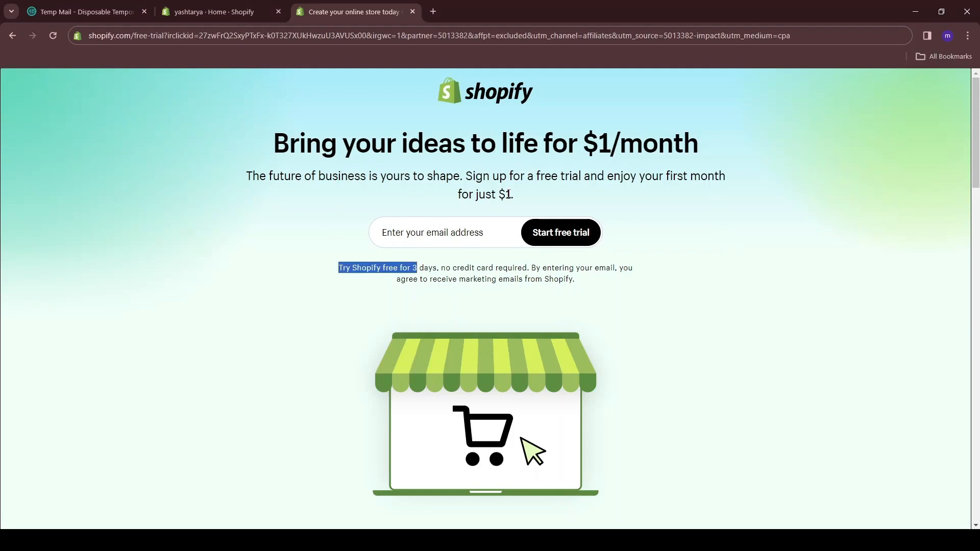
pyautogui.moveTo(505, 194); pyautogui.dragTo(598, 175)
pyautogui.click(604, 175)
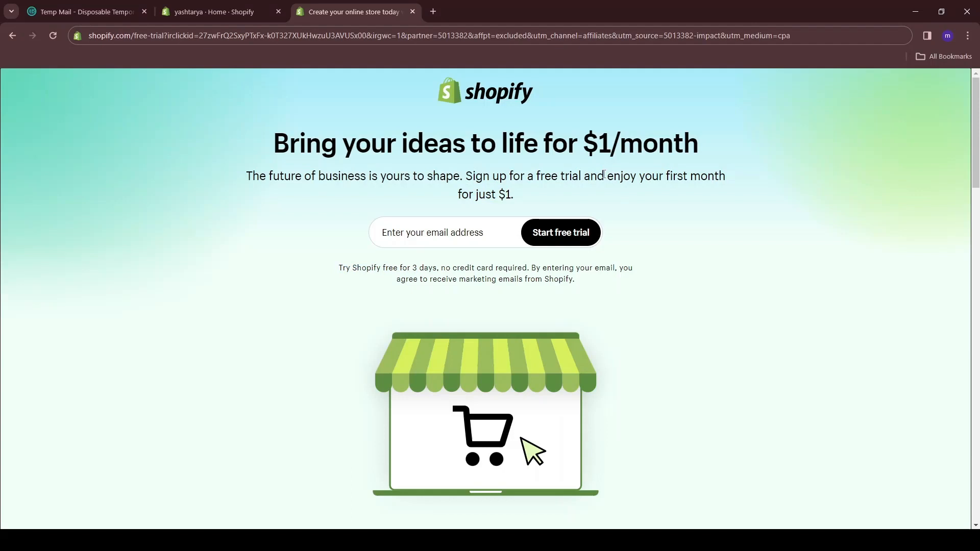
# Step: Sign up for the Shopify free trial by entering the email address and account password, and create the account
pyautogui.click(418, 225)
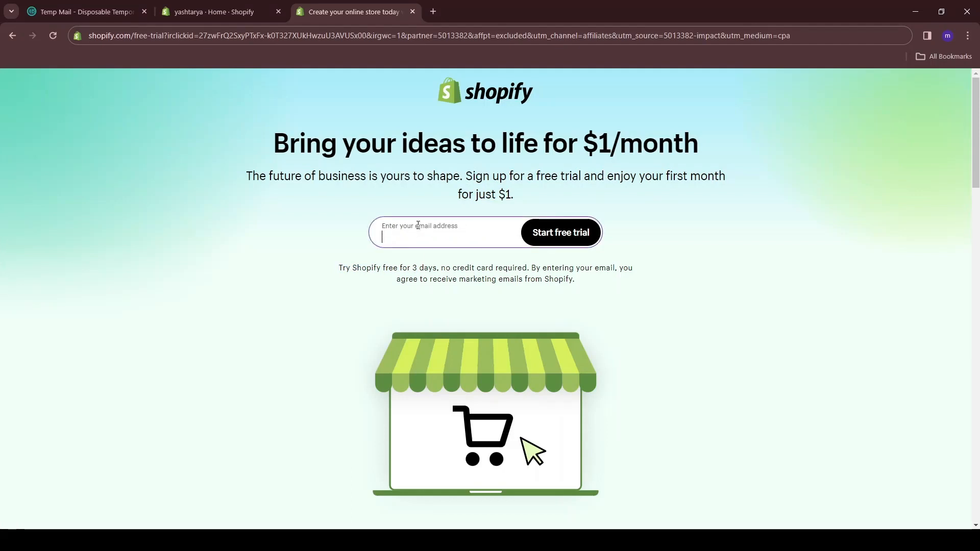
pyautogui.hotkey('ctrl', 'v')
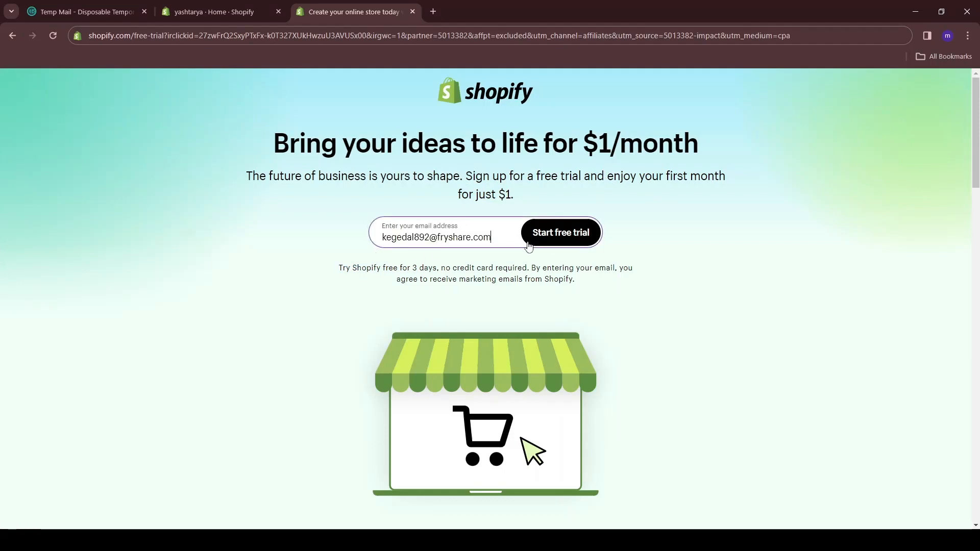
pyautogui.click(541, 236)
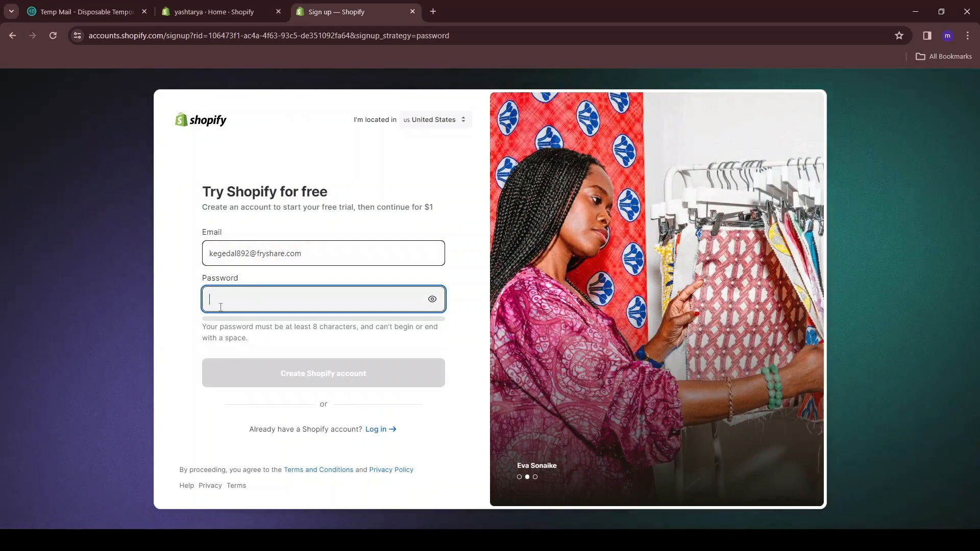
pyautogui.hotkey('ctrl', 'v')
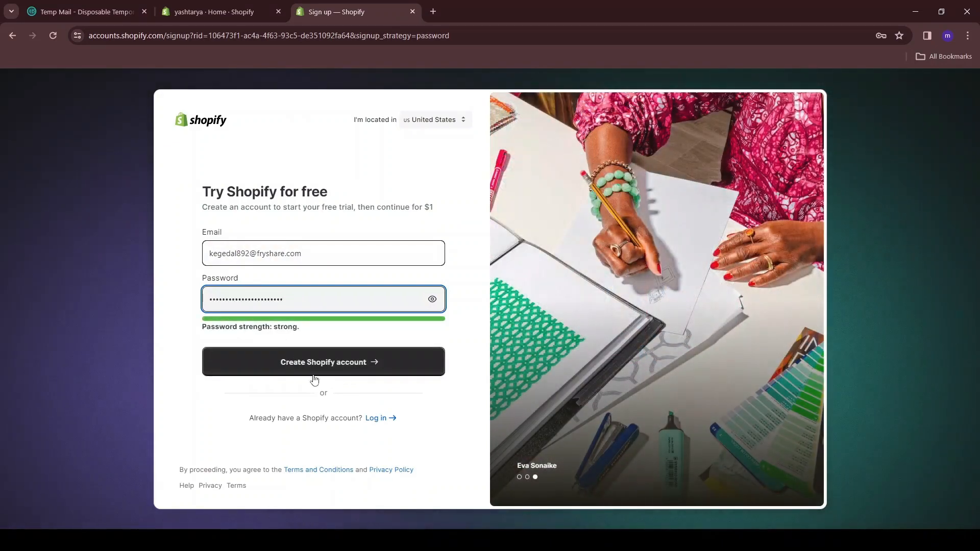
pyautogui.click(322, 361)
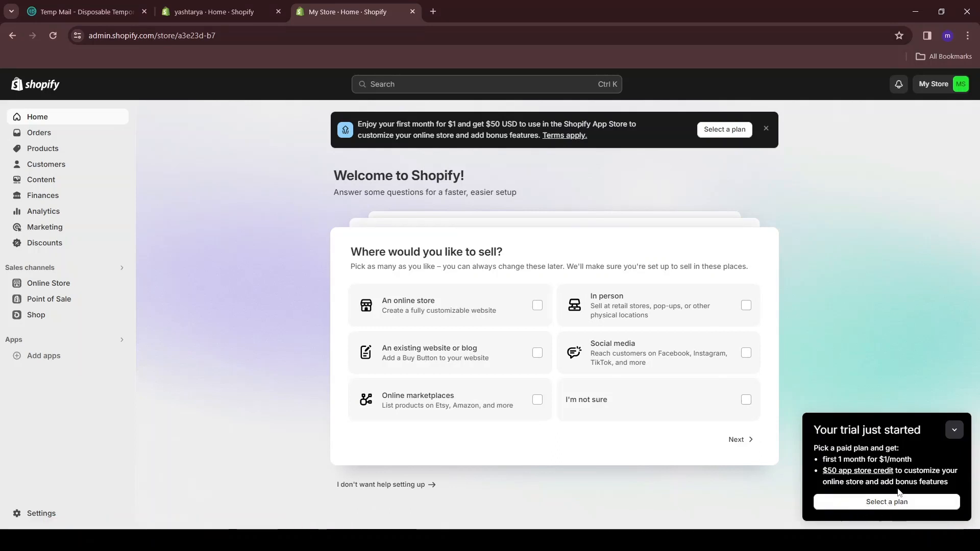
# Step: Select the Basic plan for the store and choose PayPal as the payment method
pyautogui.click(882, 503)
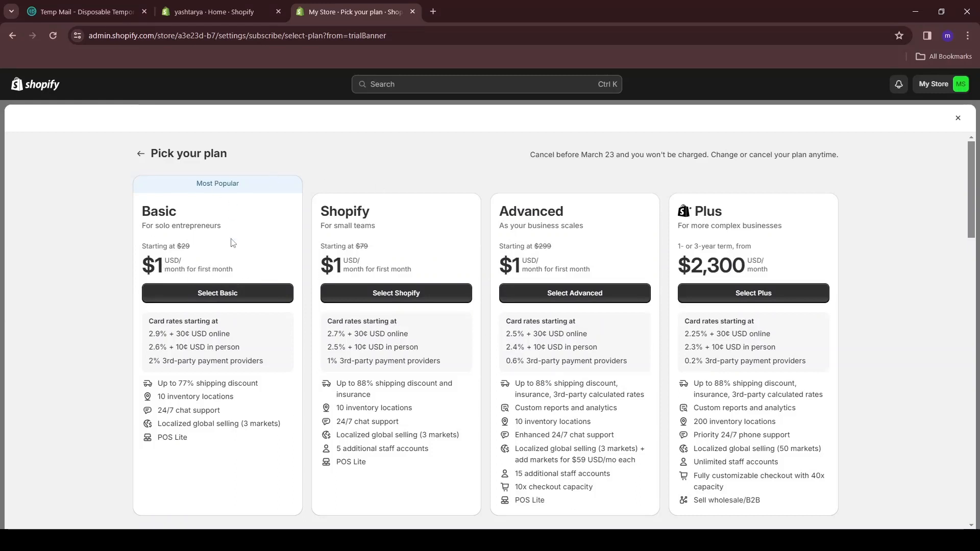
pyautogui.click(221, 294)
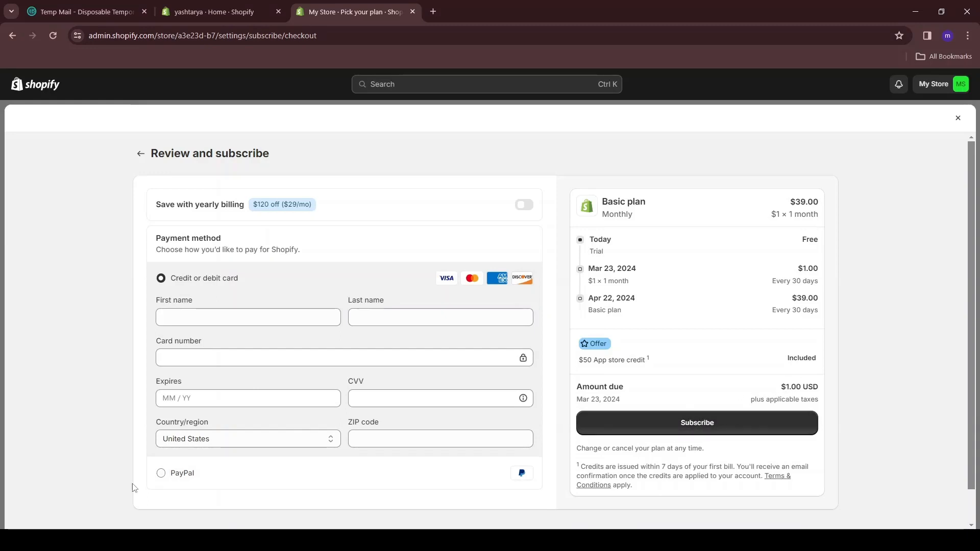
pyautogui.click(198, 475)
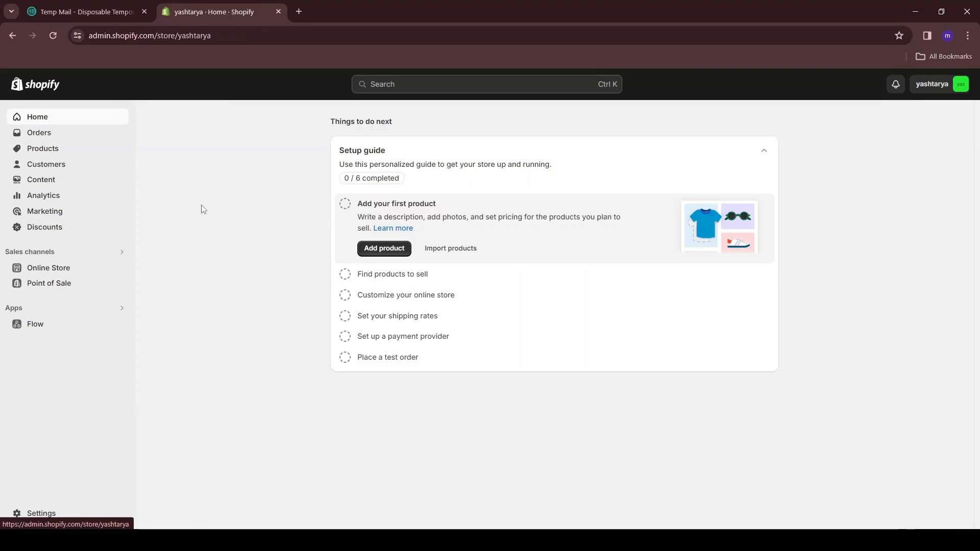
# Step: Add the free Refresh theme to the theme library and publish it as the store's current theme
pyautogui.click(55, 269)
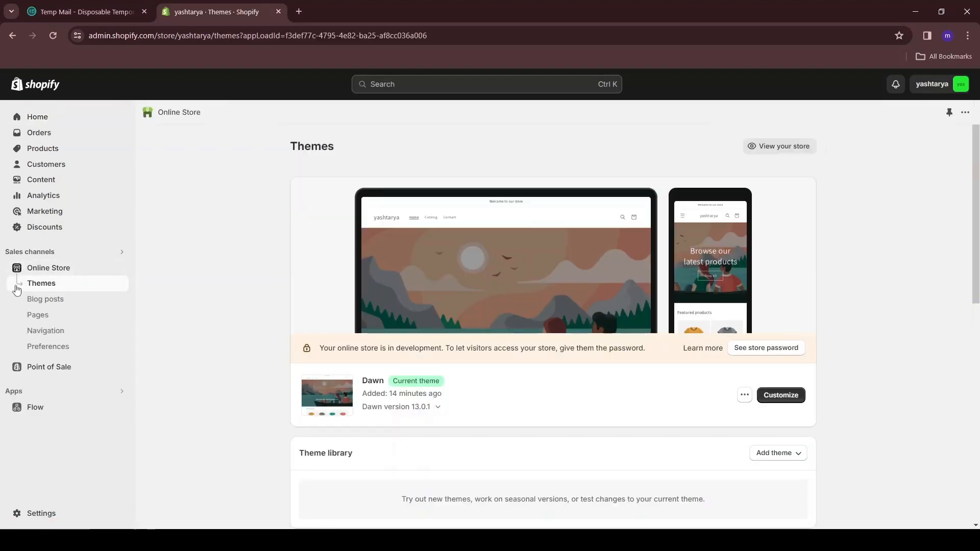
pyautogui.scroll(-7, 457, 305)
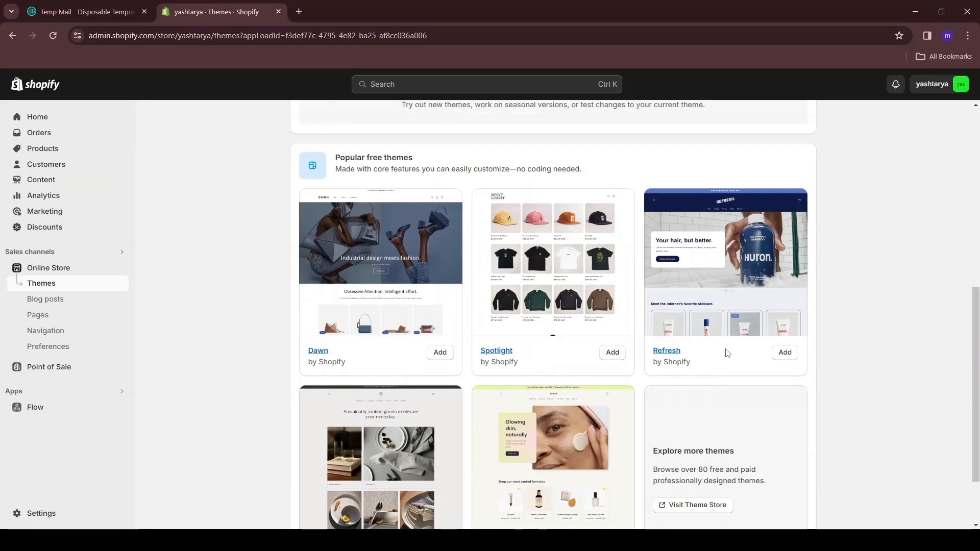
pyautogui.click(785, 354)
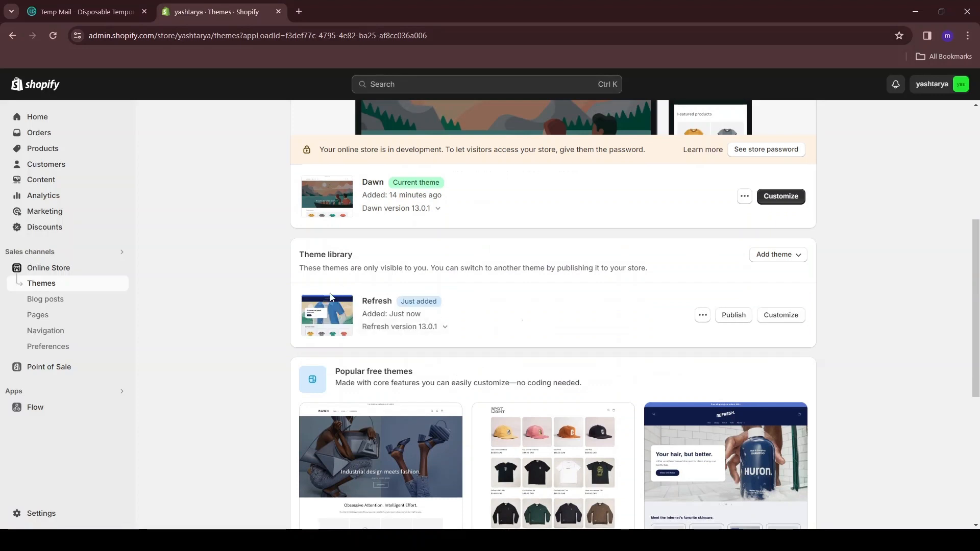
pyautogui.click(737, 318)
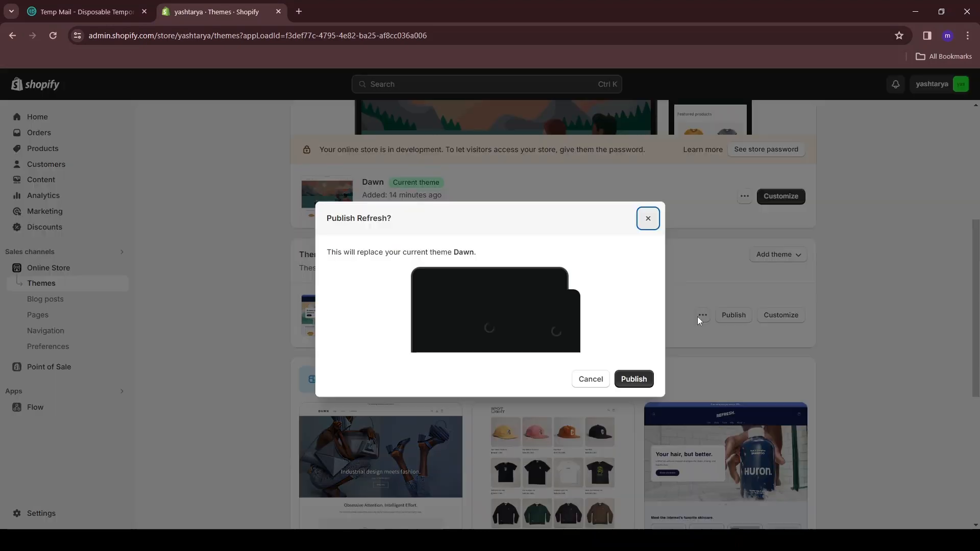
pyautogui.click(635, 380)
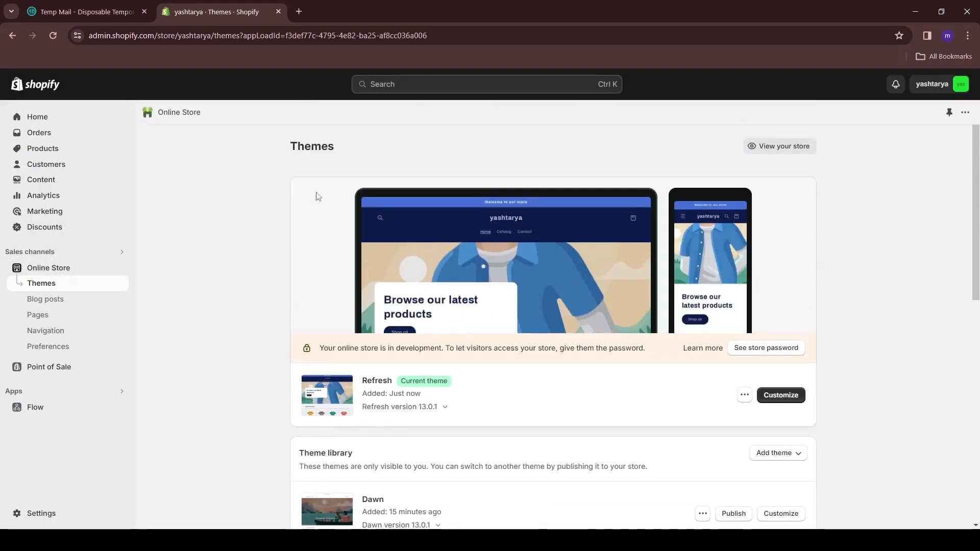
# Step: Open a blank new product form and examine its description, media, pricing, inventory and shipping fields
pyautogui.click(70, 151)
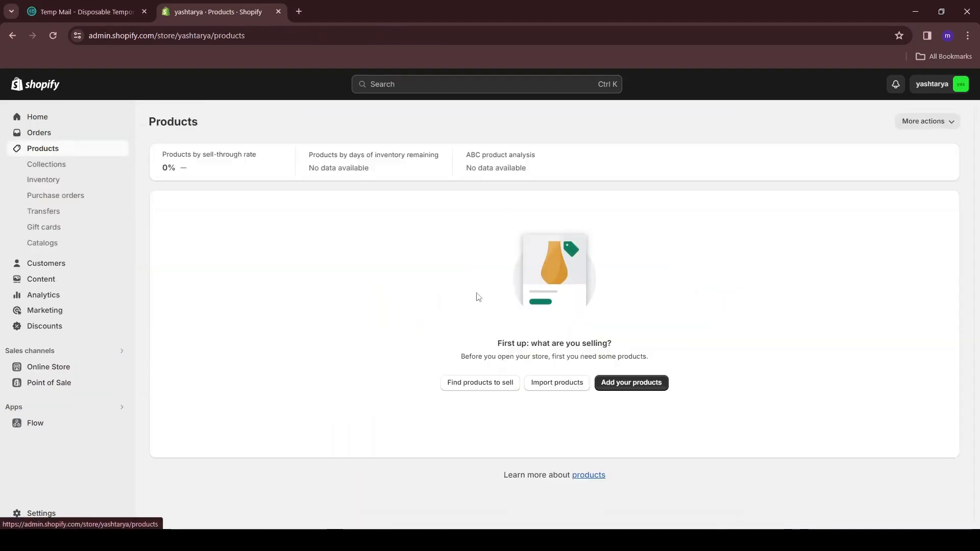
pyautogui.click(622, 385)
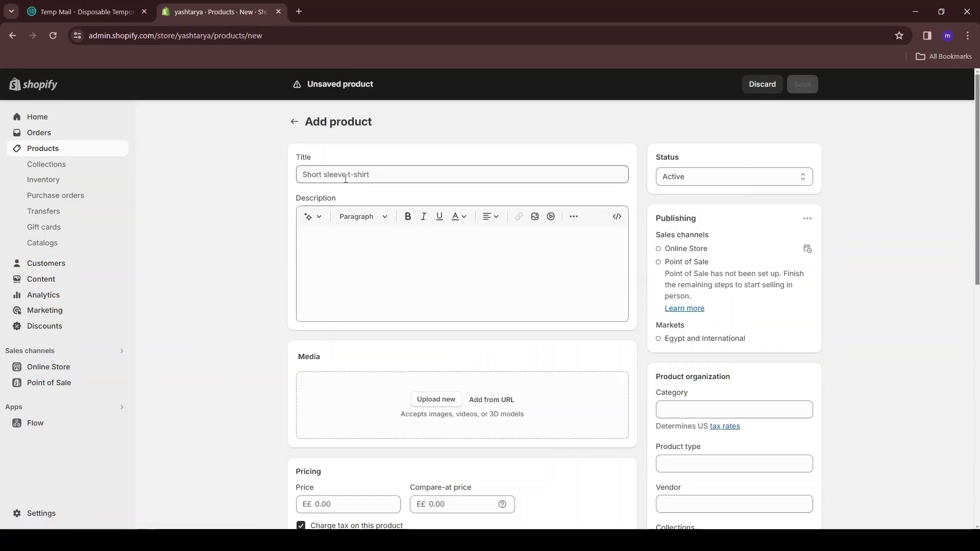
pyautogui.scroll(-2, 359, 178)
pyautogui.scroll(1, 431, 175)
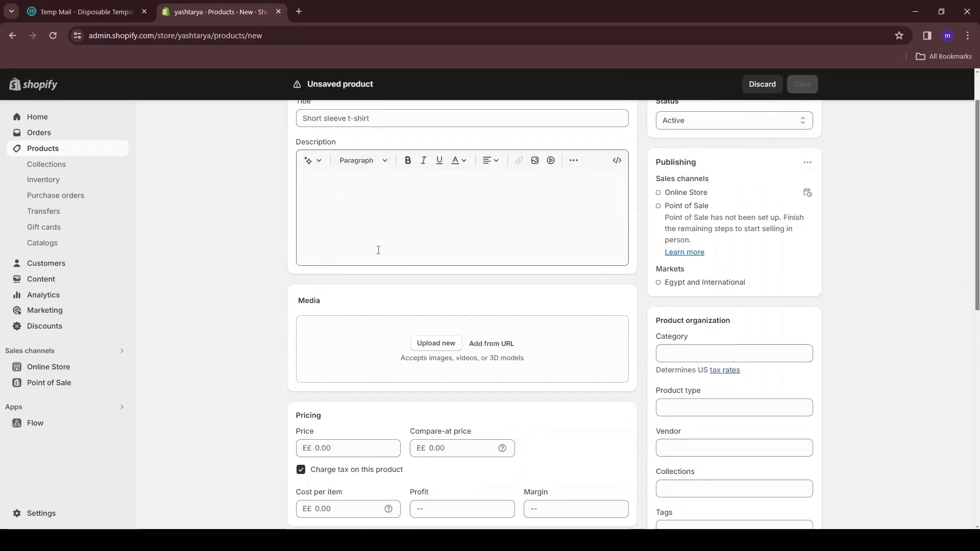
pyautogui.scroll(-1, 358, 202)
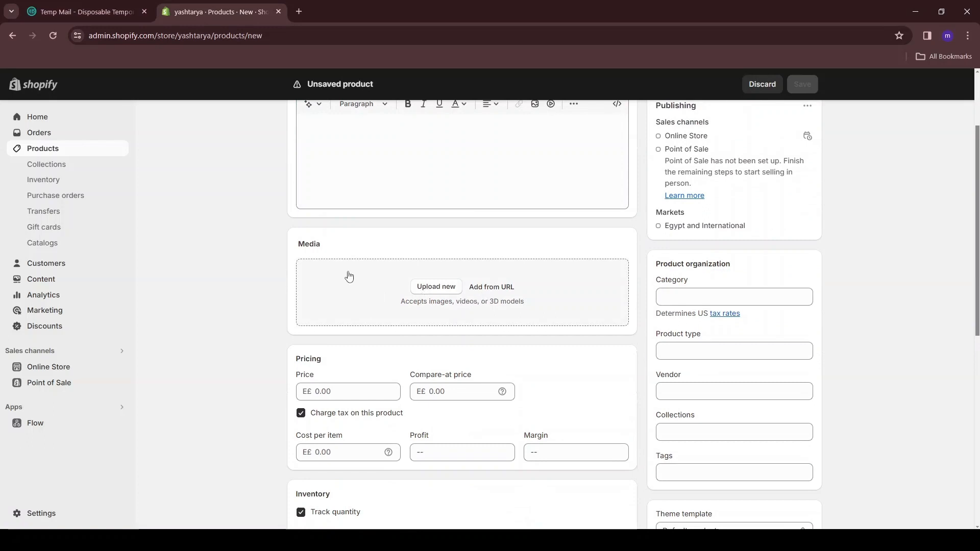
pyautogui.scroll(-2, 439, 289)
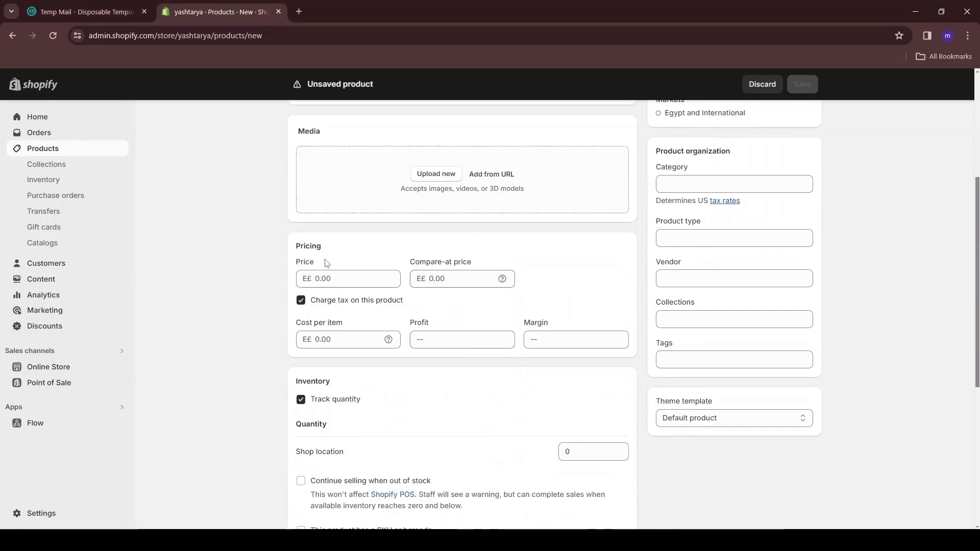
pyautogui.scroll(-3, 363, 346)
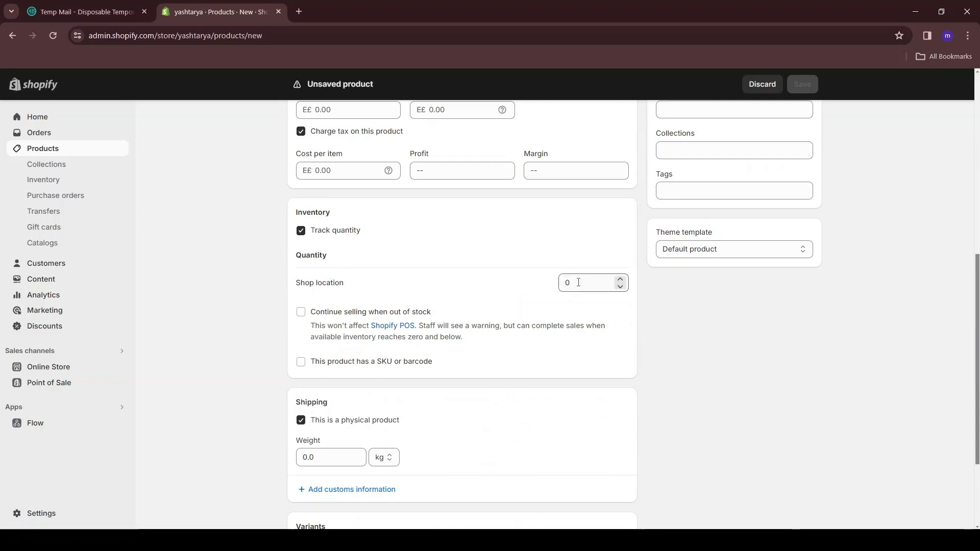
pyautogui.click(317, 232)
pyautogui.scroll(-2, 337, 308)
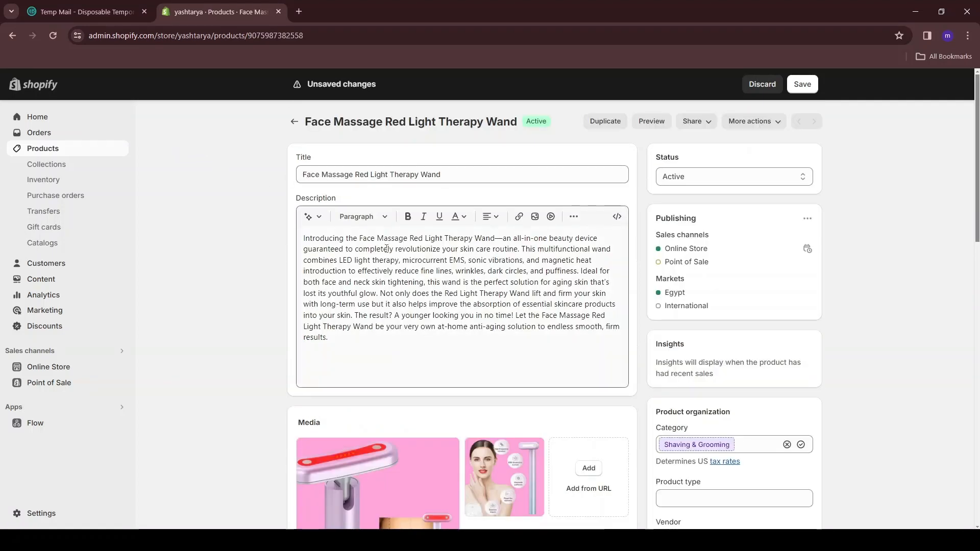
# Step: Reorder the Face Massage Red Light Therapy Wand's media so the image of the woman with labelled wand features comes first
pyautogui.scroll(-3, 386, 249)
pyautogui.moveTo(477, 312); pyautogui.dragTo(416, 285)
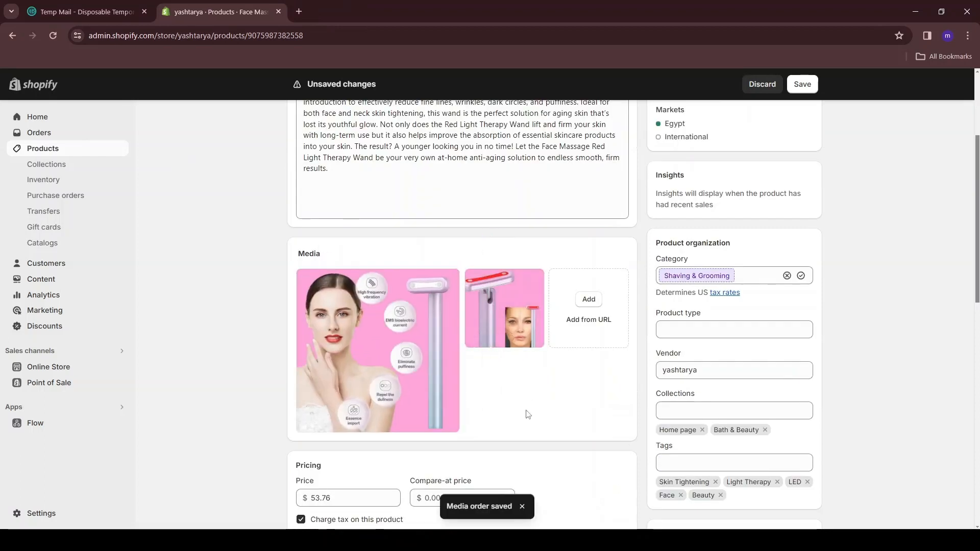
pyautogui.moveTo(338, 289)
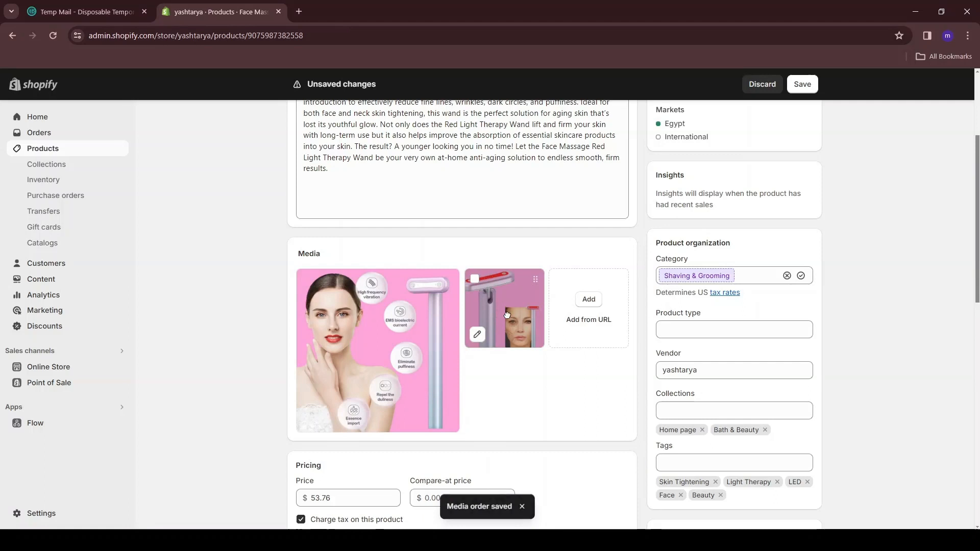
pyautogui.moveTo(502, 305); pyautogui.dragTo(388, 314)
pyautogui.moveTo(504, 311); pyautogui.dragTo(391, 329)
# Step: Save the Face Massage Red Light Therapy Wand product and accept deleting its Color and Size variants
pyautogui.scroll(-5, 323, 249)
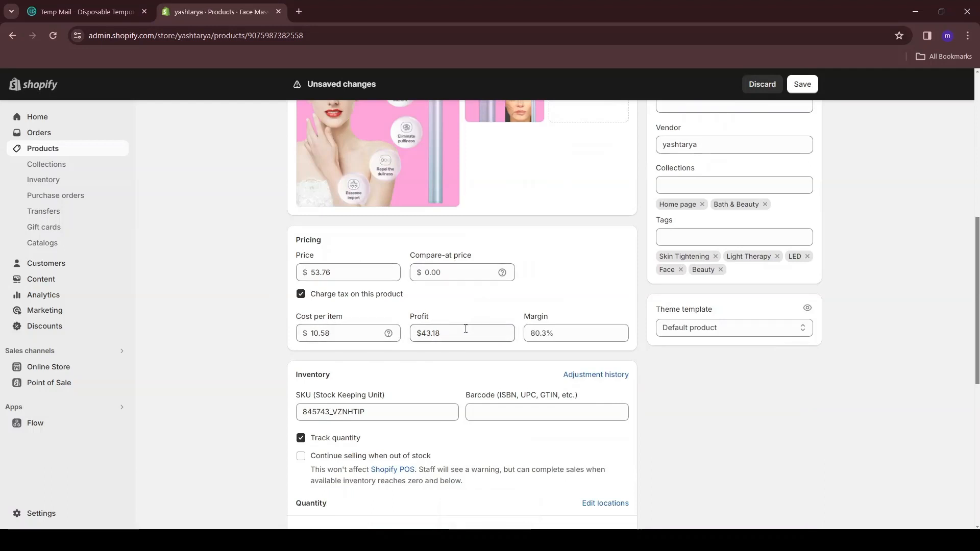
pyautogui.scroll(-5, 444, 246)
pyautogui.scroll(-3, 444, 246)
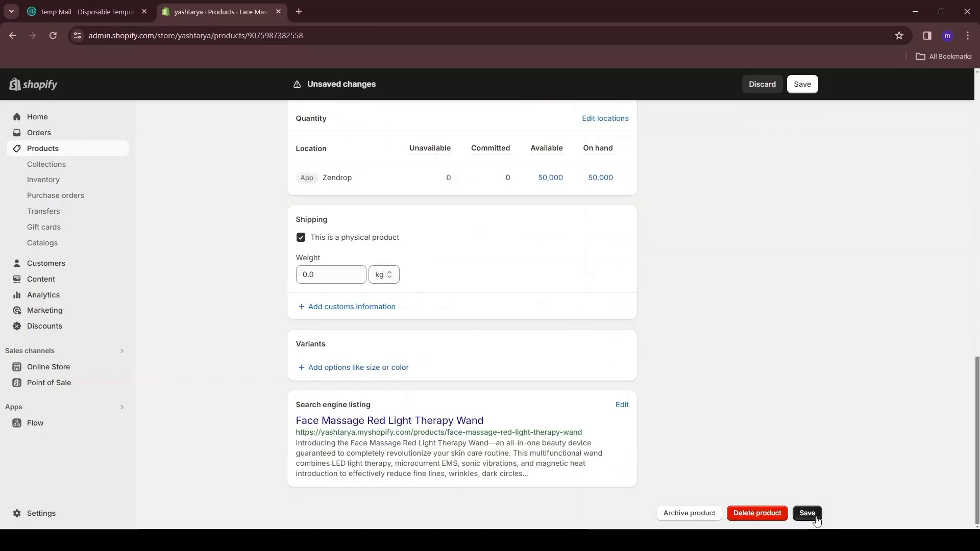
pyautogui.click(807, 513)
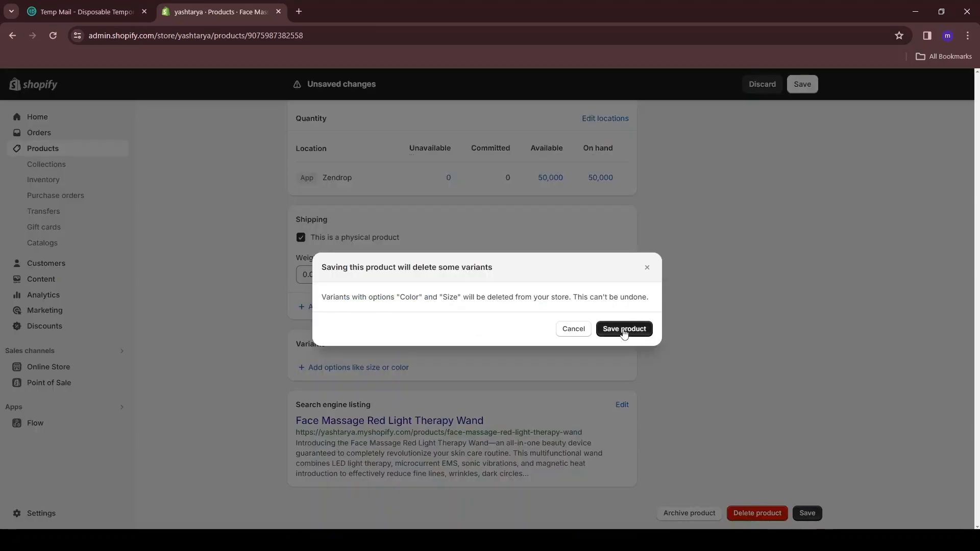
pyautogui.click(623, 329)
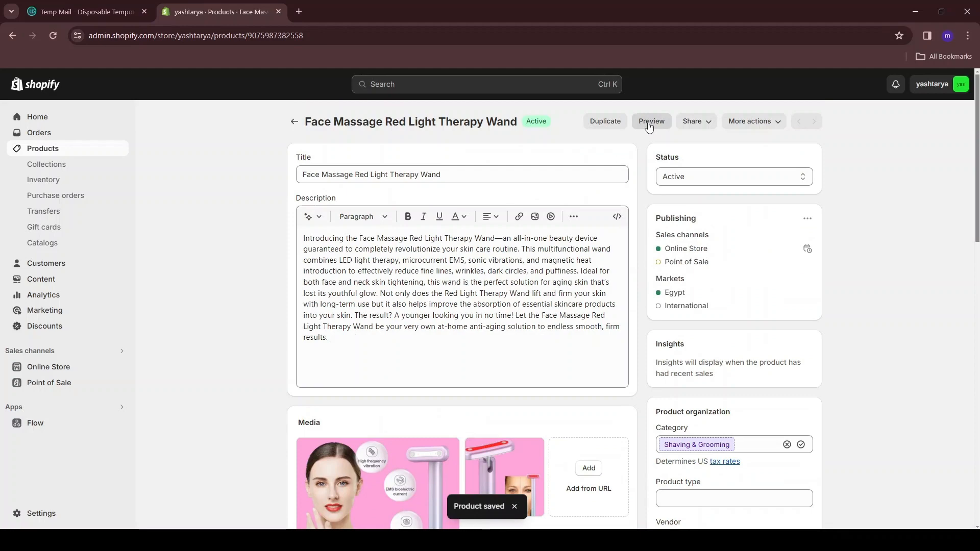
# Step: Preview the wand's product page in the storefront, check its images, price and description, and close the preview
pyautogui.click(649, 124)
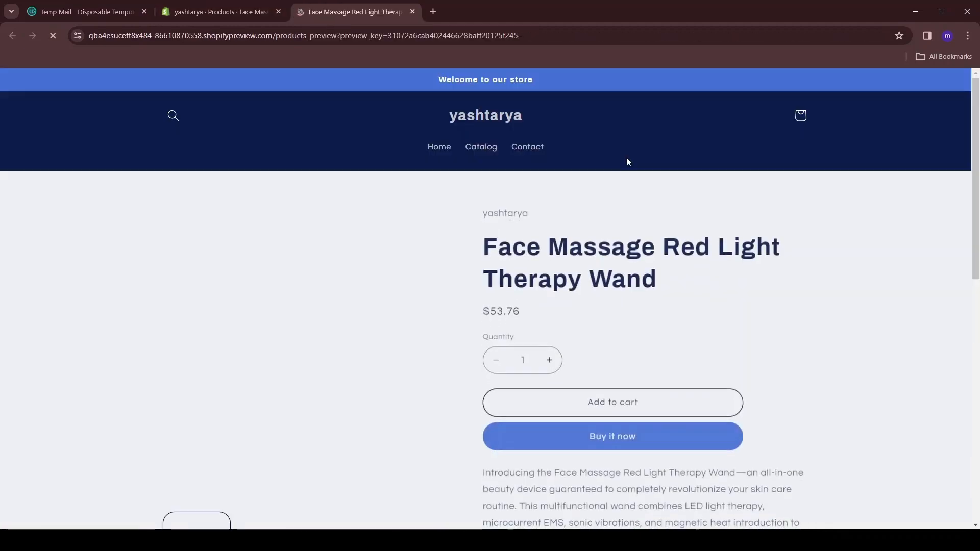
pyautogui.scroll(-5, 382, 280)
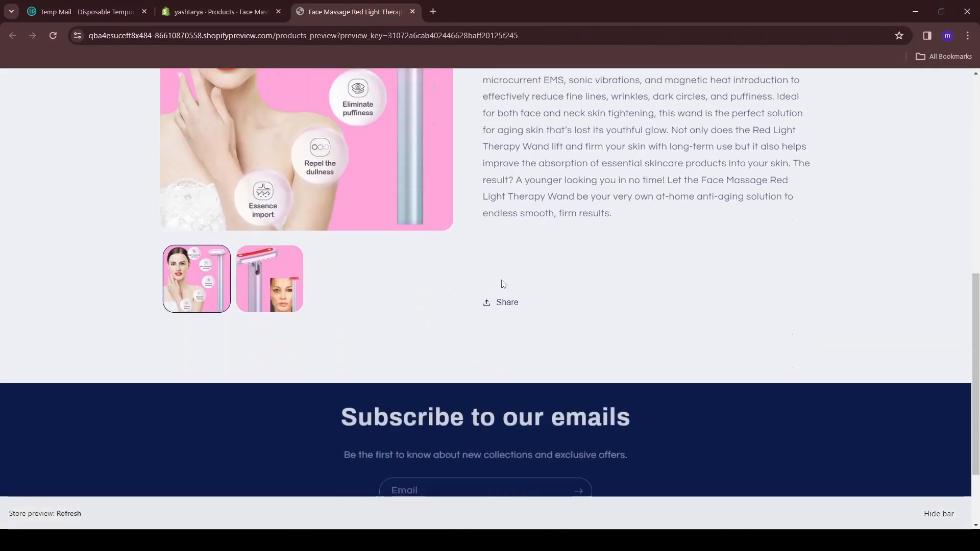
pyautogui.scroll(1, 506, 282)
pyautogui.scroll(8, 507, 282)
pyautogui.scroll(-3, 588, 191)
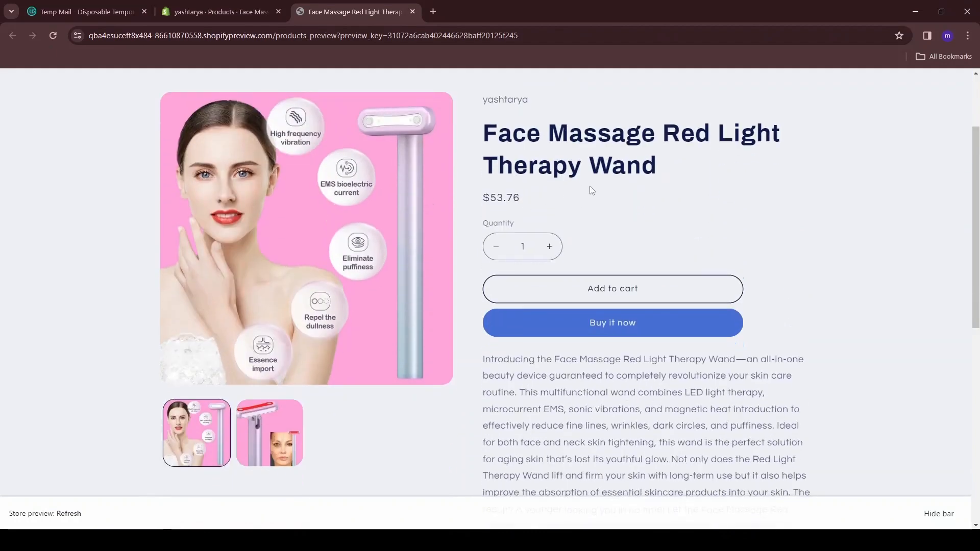
pyautogui.scroll(-1, 682, 339)
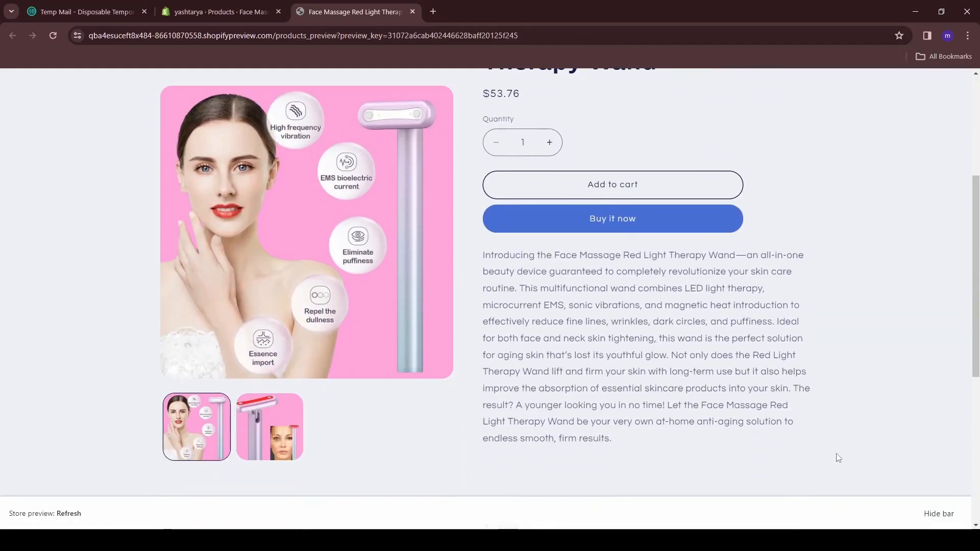
pyautogui.scroll(4, 605, 236)
pyautogui.scroll(-1, 605, 236)
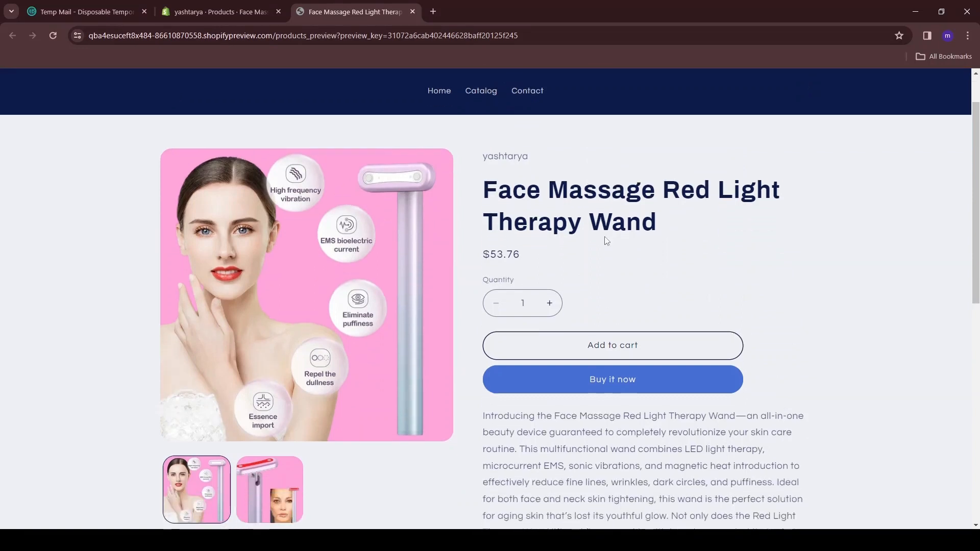
pyautogui.hotkey('ctrl', 'w')
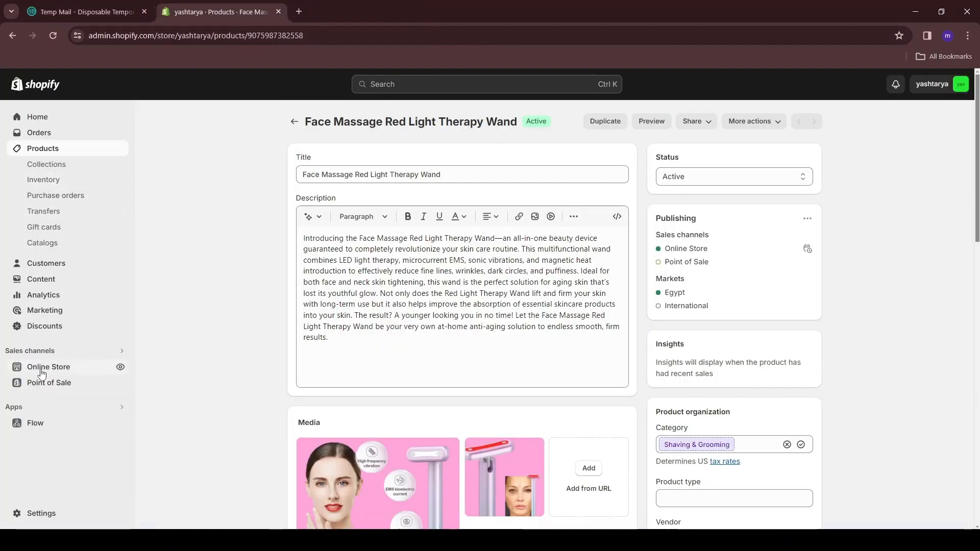
# Step: Open the current Refresh theme for customization and look over the home page down to the featured products
pyautogui.click(60, 372)
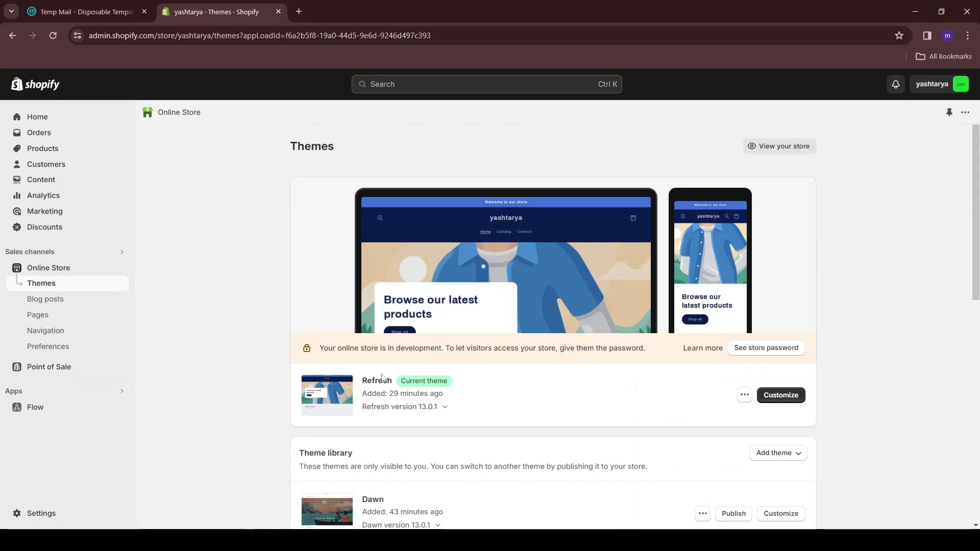
pyautogui.click(778, 397)
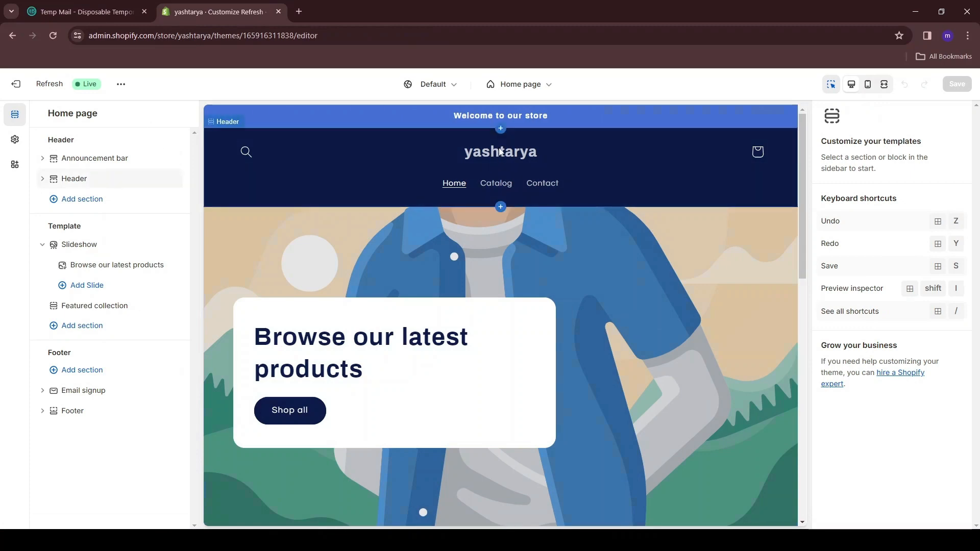
pyautogui.scroll(-6, 522, 268)
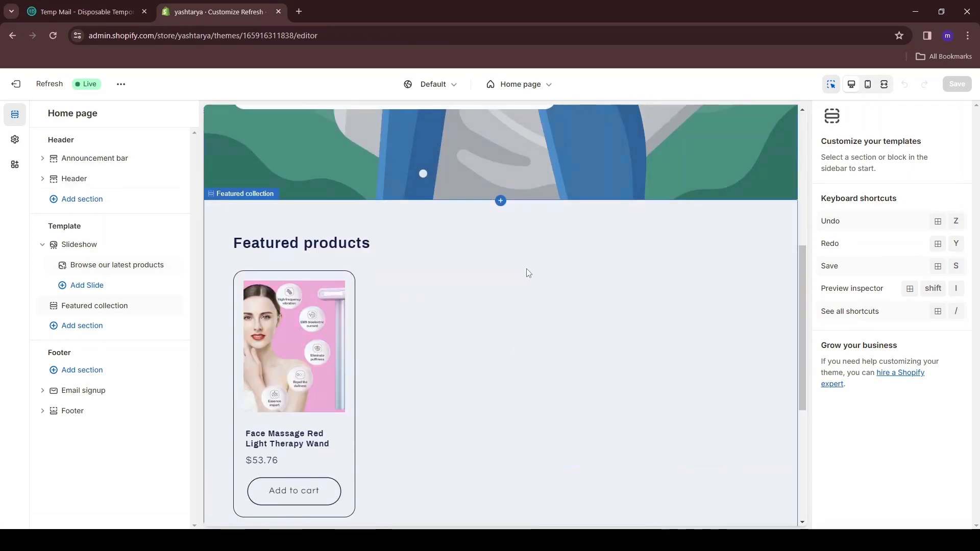
pyautogui.scroll(2, 526, 273)
pyautogui.scroll(4, 526, 273)
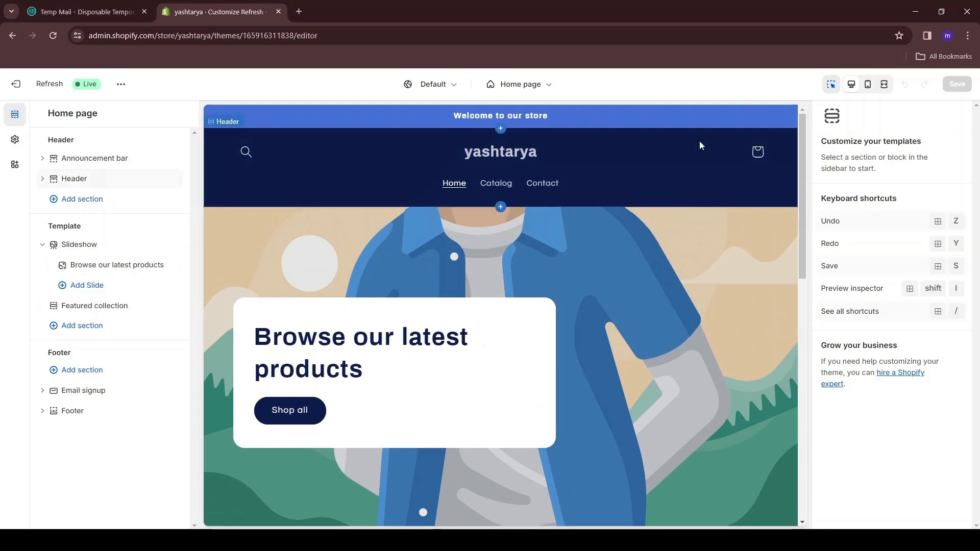
# Step: Switch the home page preview to the mobile layout and look through it
pyautogui.click(869, 93)
pyautogui.scroll(-10, 515, 120)
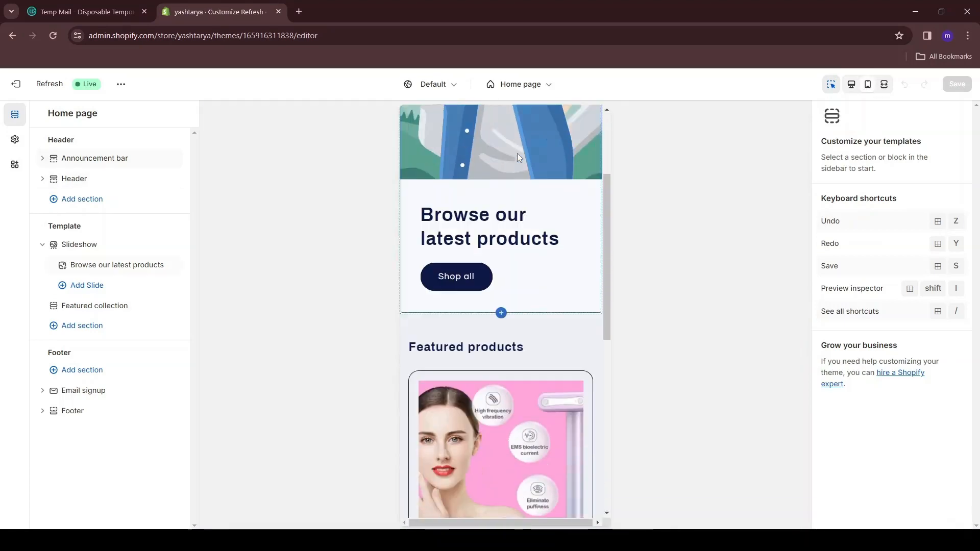
pyautogui.scroll(10, 513, 295)
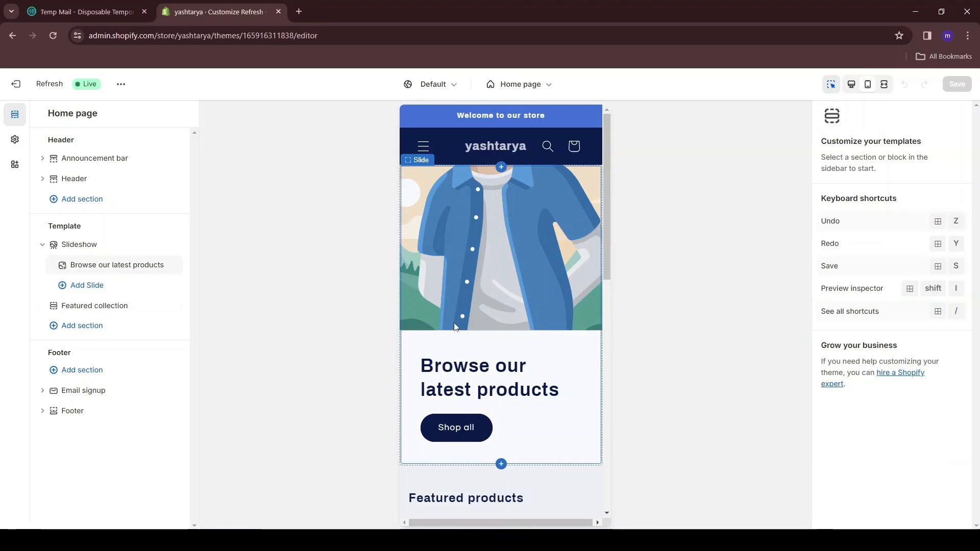
# Step: Open the Default product template in the theme editor and select the Description block of the wand's page
pyautogui.click(521, 85)
pyautogui.click(491, 168)
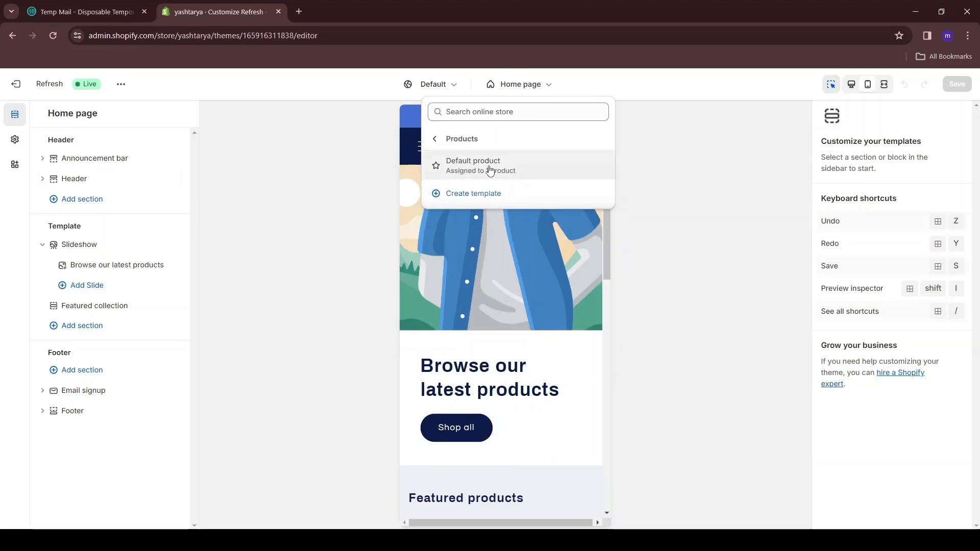
pyautogui.click(490, 170)
pyautogui.scroll(-5, 496, 191)
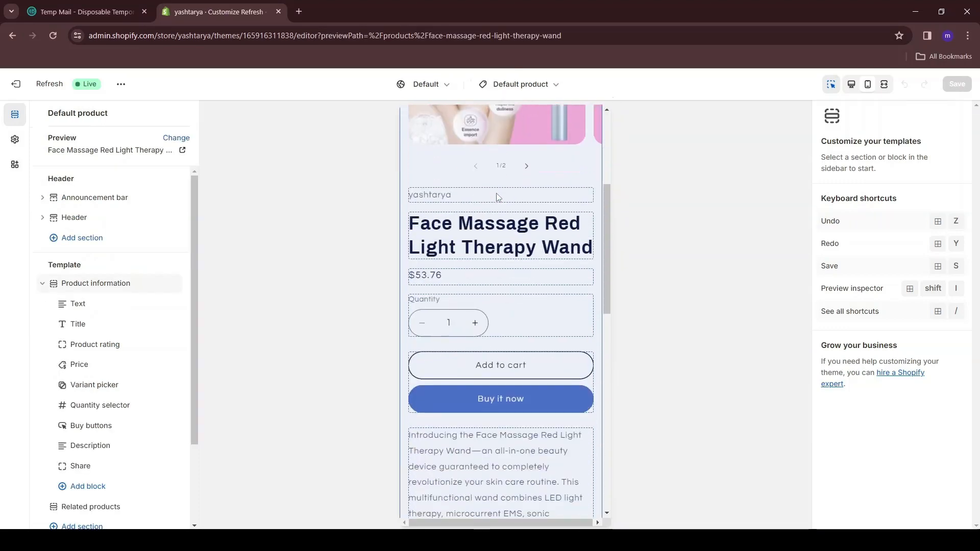
pyautogui.scroll(-5, 497, 199)
pyautogui.click(504, 222)
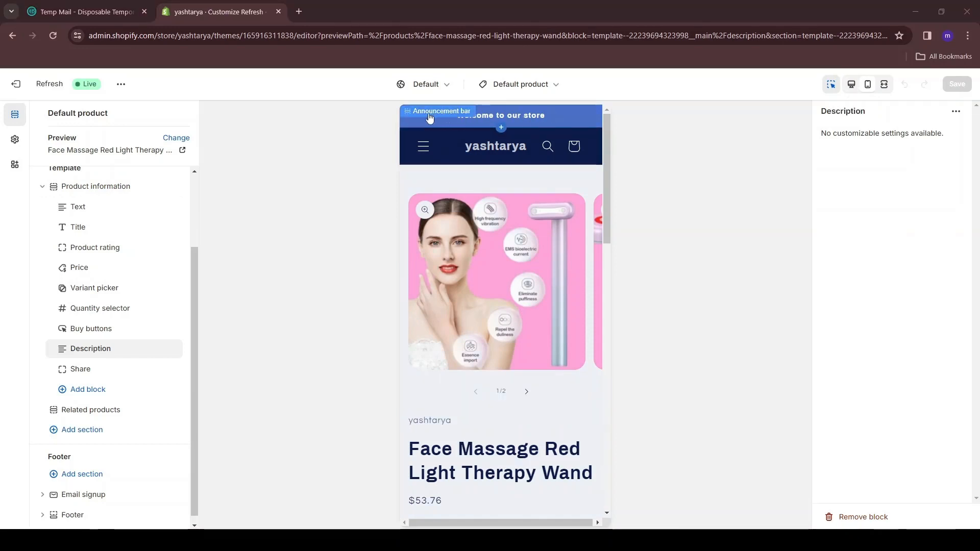
# Step: Set the background of the announcement bar's color Scheme 4 to black #000000 and save the theme
pyautogui.click(549, 115)
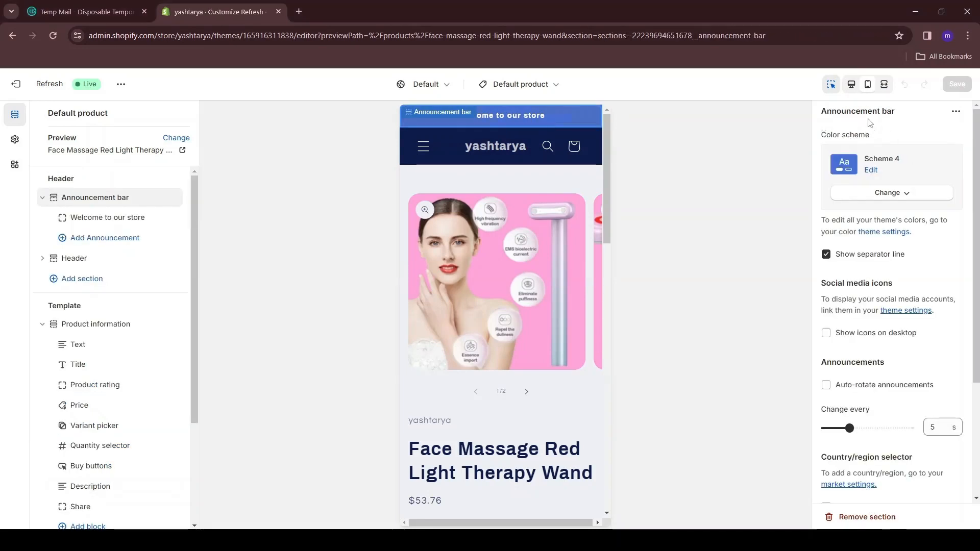
pyautogui.click(891, 192)
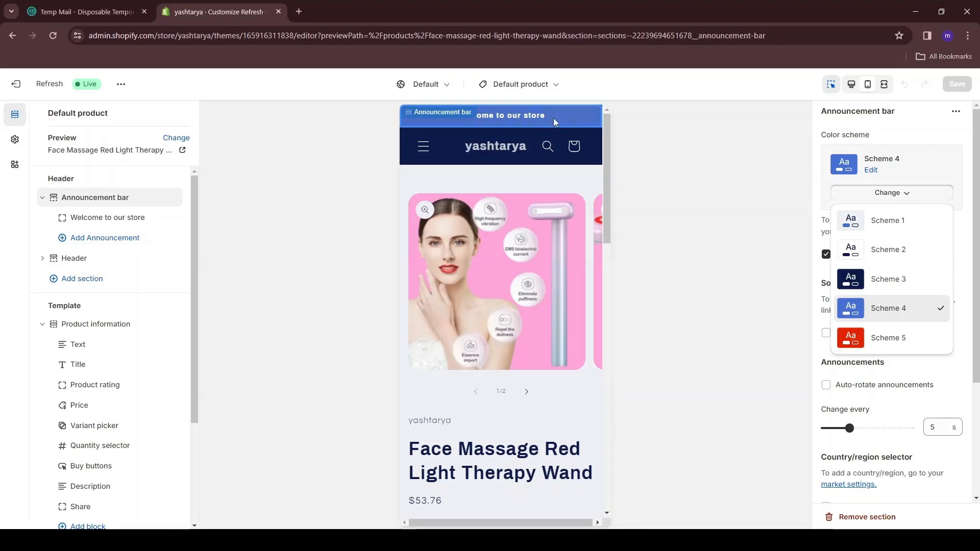
pyautogui.click(853, 174)
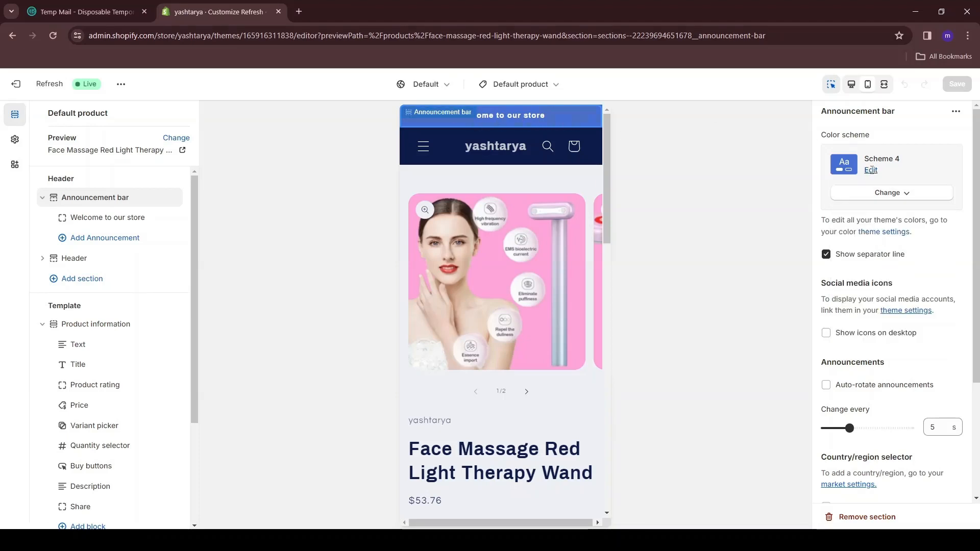
pyautogui.click(871, 170)
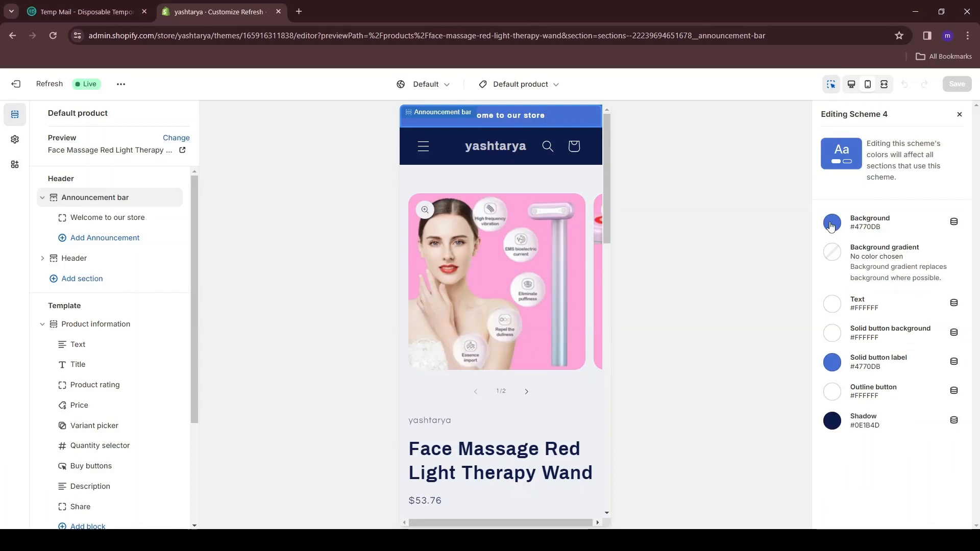
pyautogui.click(833, 225)
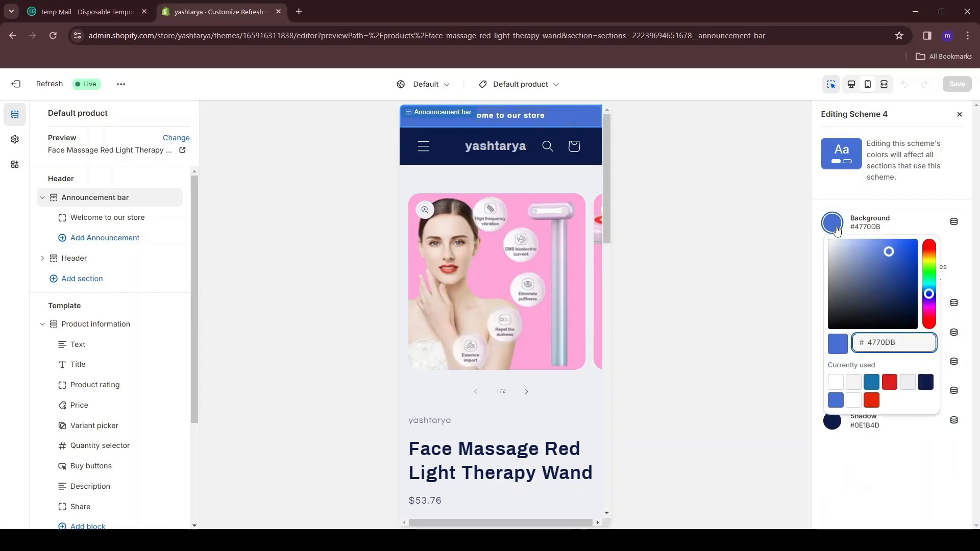
pyautogui.moveTo(850, 312); pyautogui.dragTo(837, 331)
pyautogui.click(829, 227)
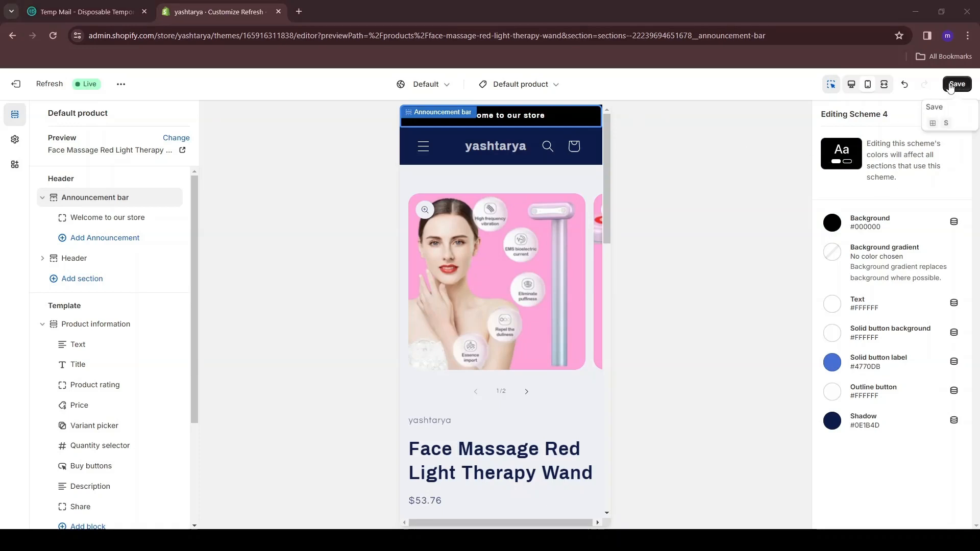
pyautogui.click(950, 85)
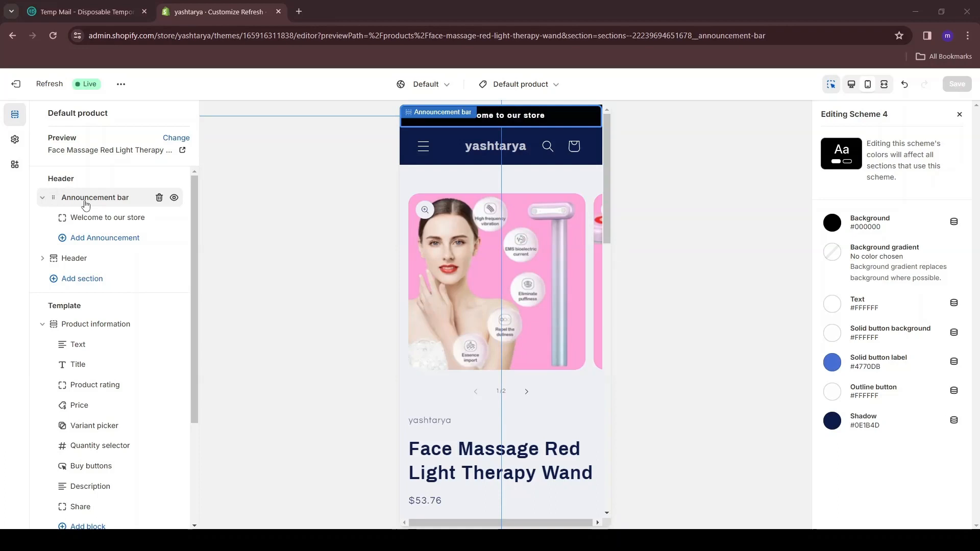
# Step: Change the announcement text to "UP TO 35% OFF + FREE SHIPPING" and save the theme
pyautogui.click(104, 222)
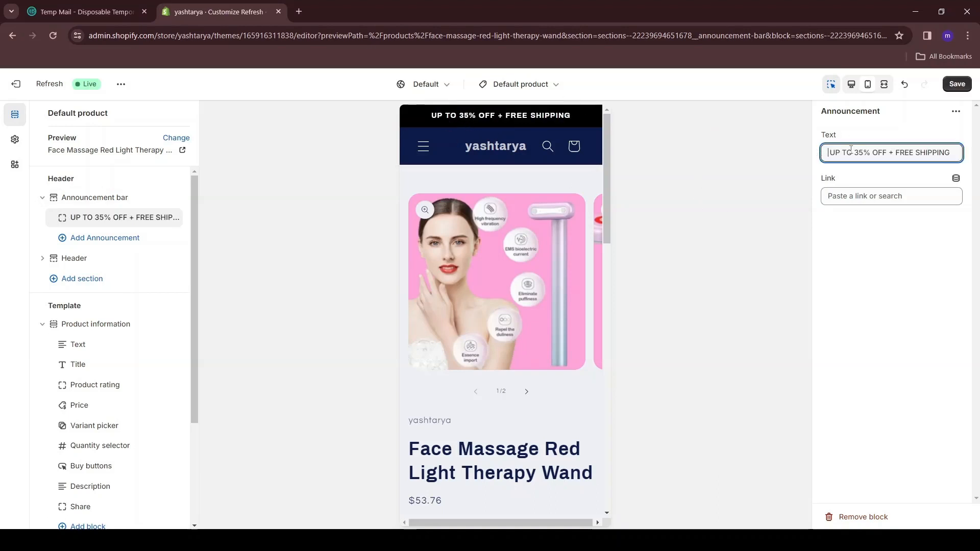
pyautogui.hotkey('ctrl', 's')
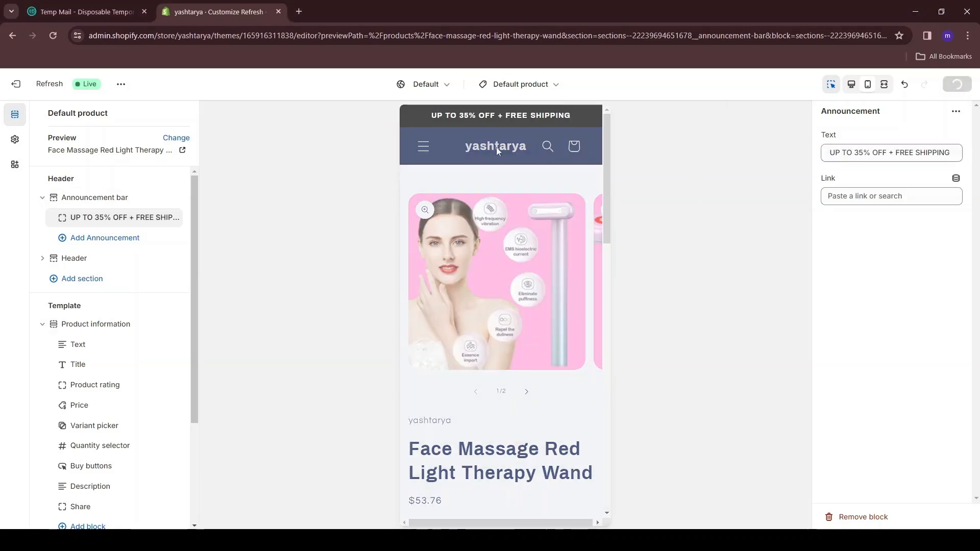
# Step: Set the background of Scheme 3, the header's menu color scheme, to white #FFFFFF
pyautogui.click(442, 142)
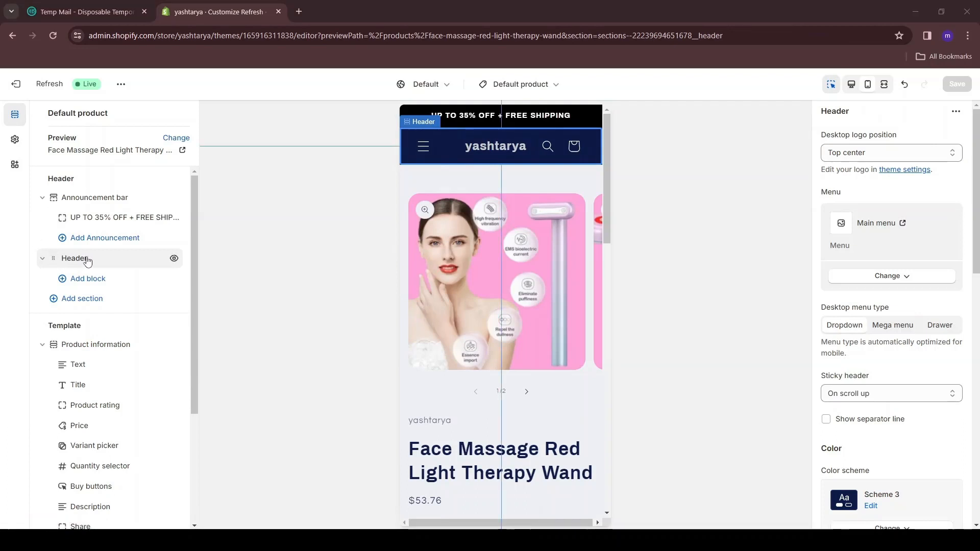
pyautogui.scroll(-5, 879, 235)
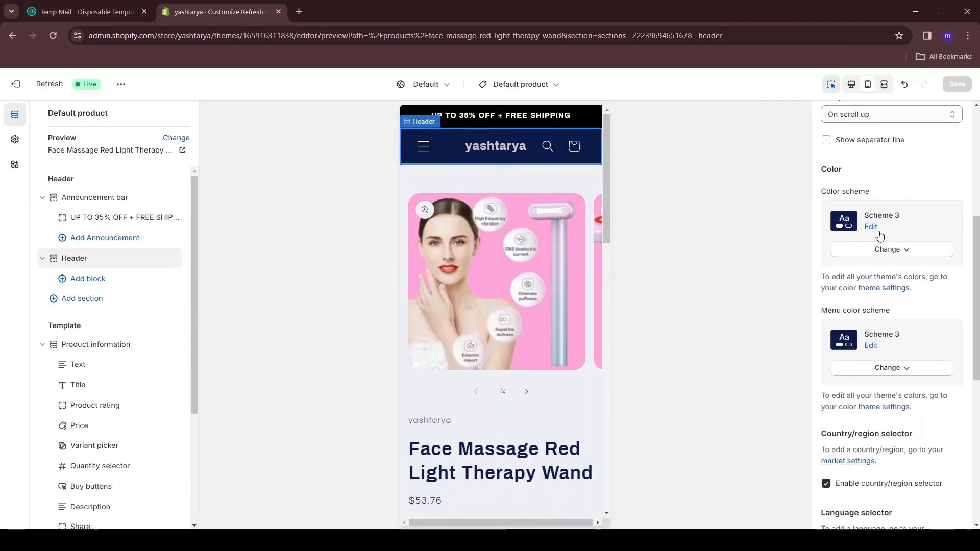
pyautogui.scroll(-1, 879, 235)
pyautogui.moveTo(819, 251); pyautogui.dragTo(898, 258)
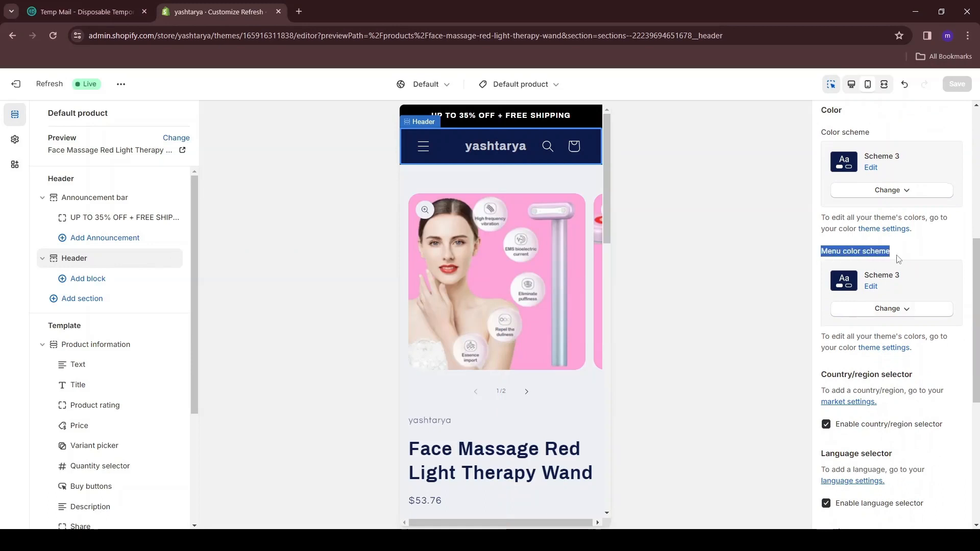
pyautogui.click(872, 284)
pyautogui.click(871, 287)
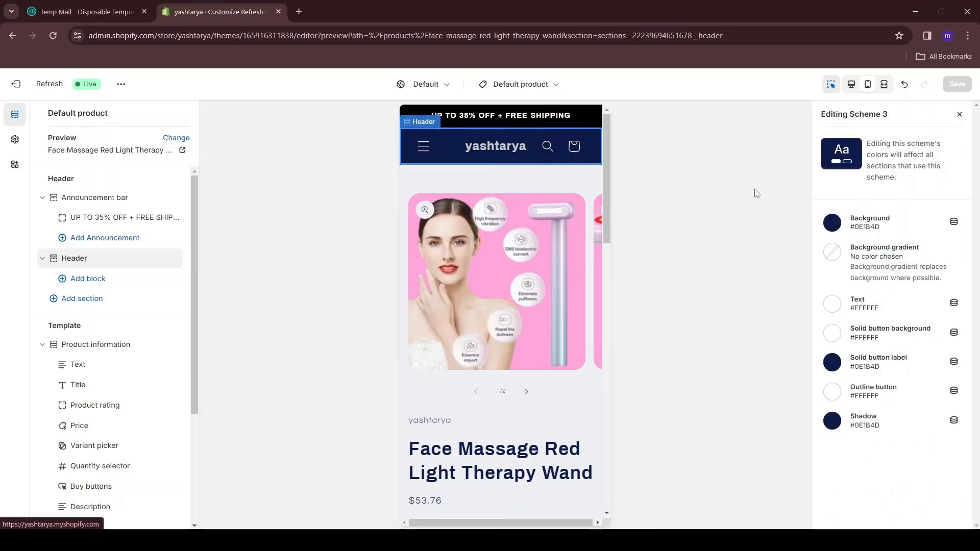
pyautogui.click(832, 222)
pyautogui.click(830, 258)
pyautogui.click(523, 157)
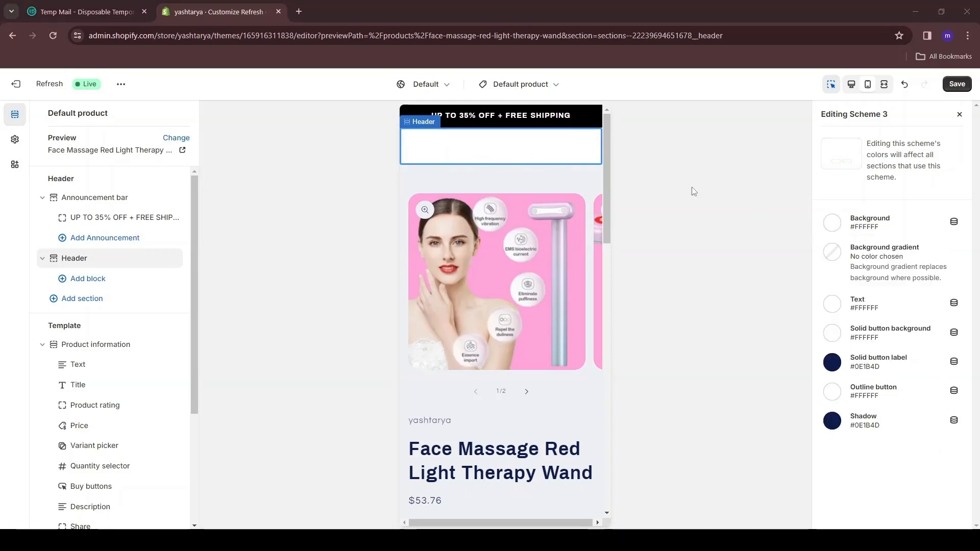
# Step: Set the text color of the header's Scheme 3 to black #000000
pyautogui.click(828, 301)
pyautogui.click(852, 214)
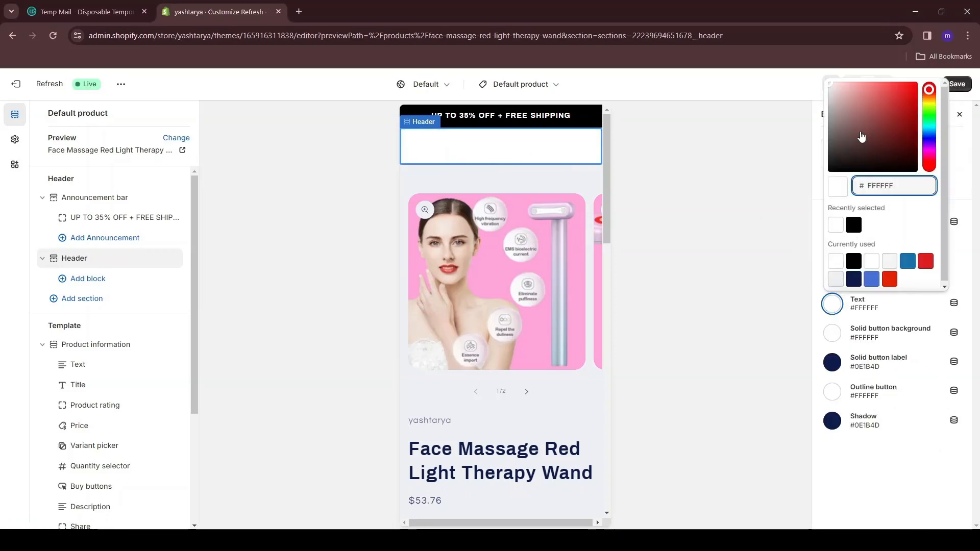
pyautogui.click(796, 218)
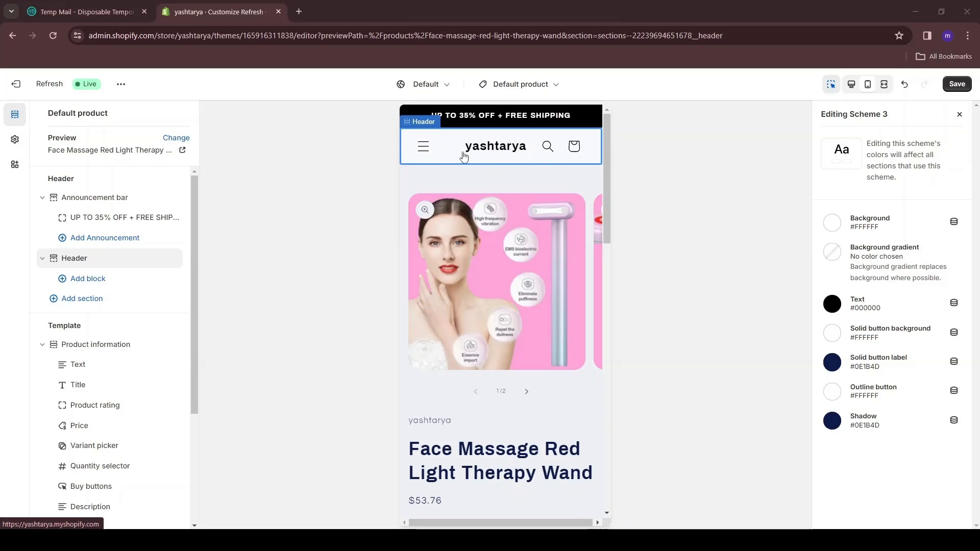
# Step: Set the YASHTARY image, PNG file "1", as the logo in the theme settings and save the theme
pyautogui.click(12, 144)
pyautogui.click(121, 148)
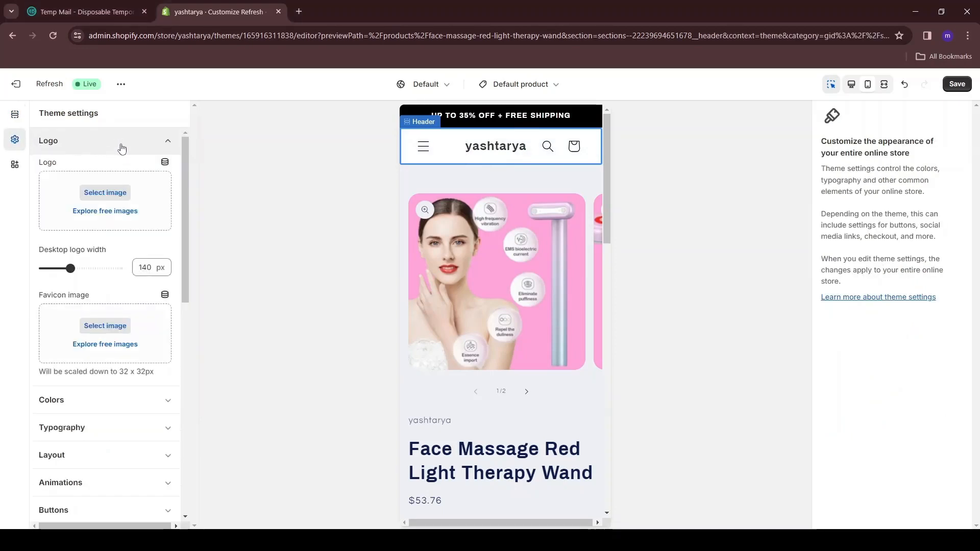
pyautogui.click(105, 194)
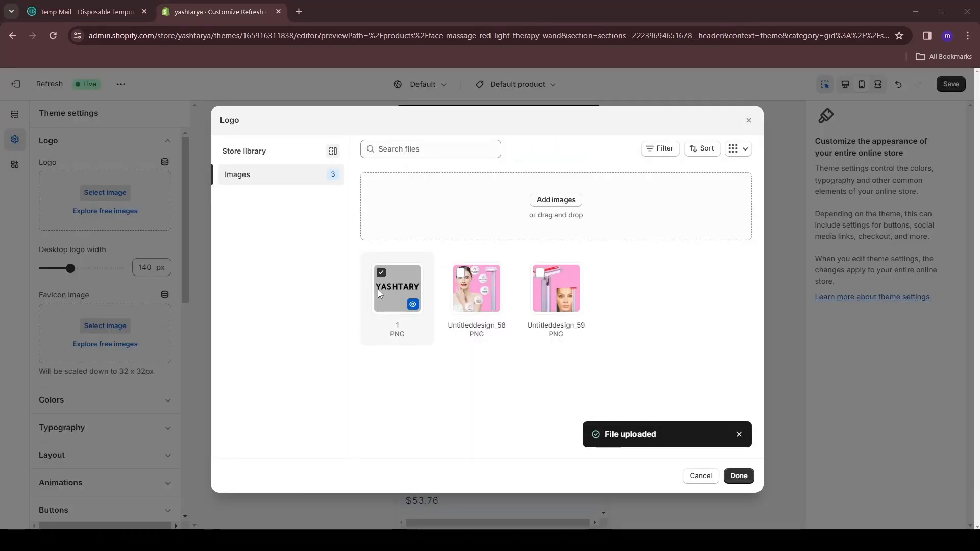
pyautogui.click(739, 476)
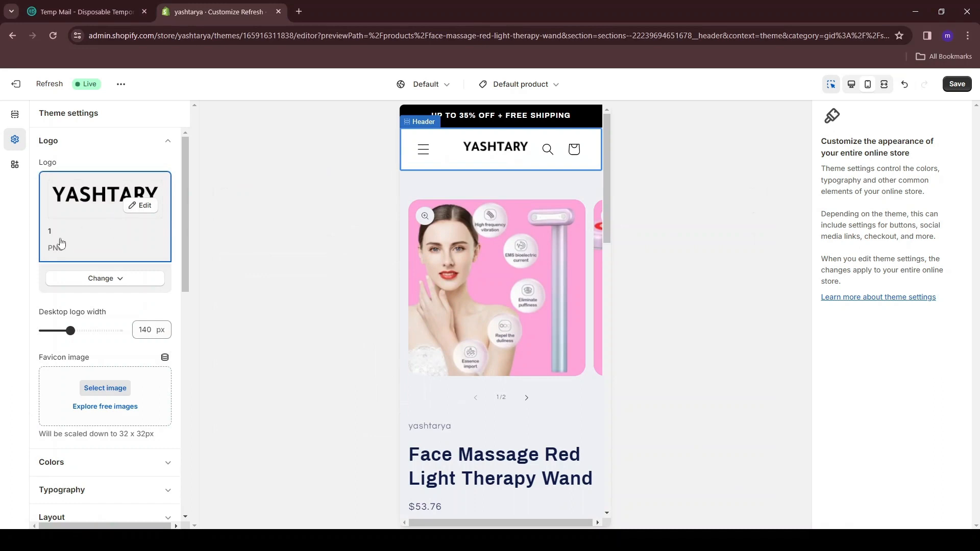
pyautogui.click(956, 84)
# Step: Set the background of Scheme 1, the Product information section's color scheme, to white #FFFFFF
pyautogui.scroll(-1, 455, 186)
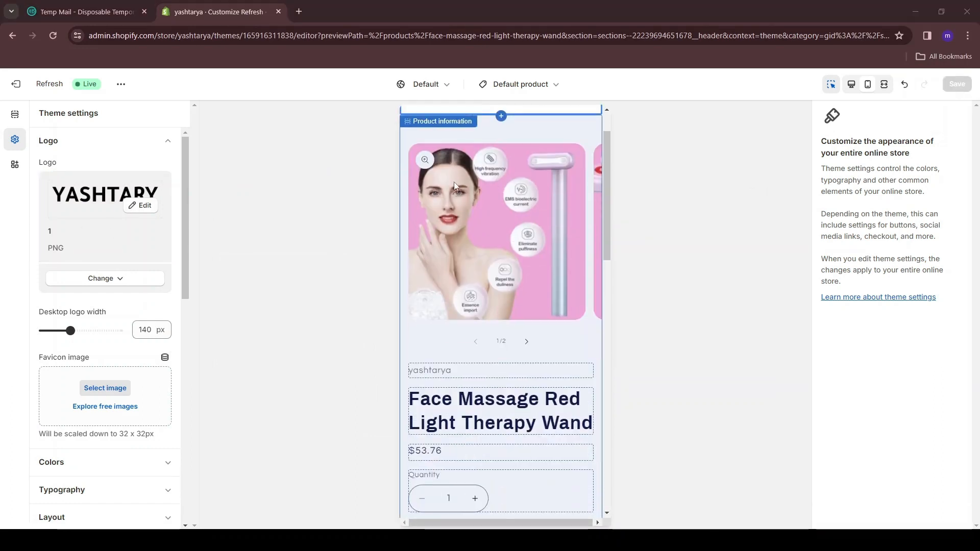
pyautogui.click(493, 134)
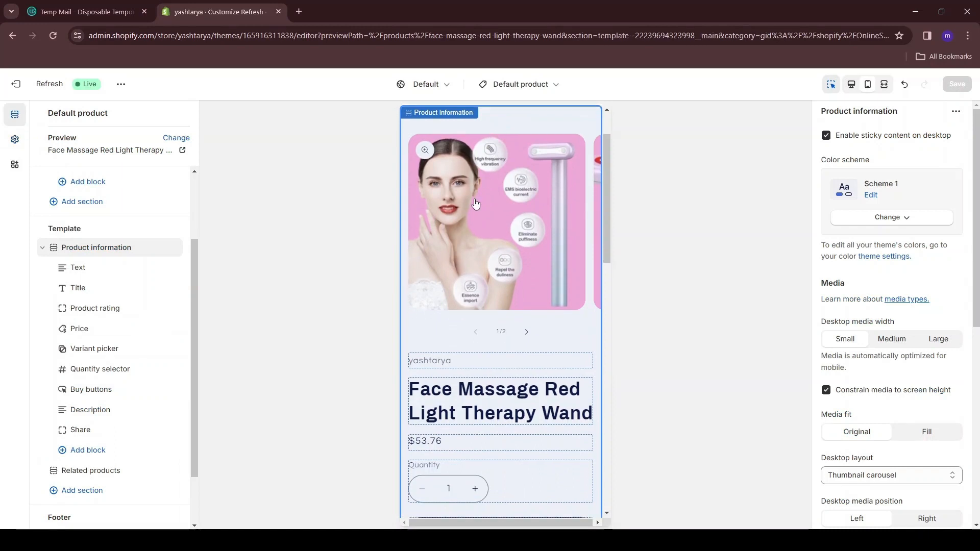
pyautogui.scroll(1, 474, 239)
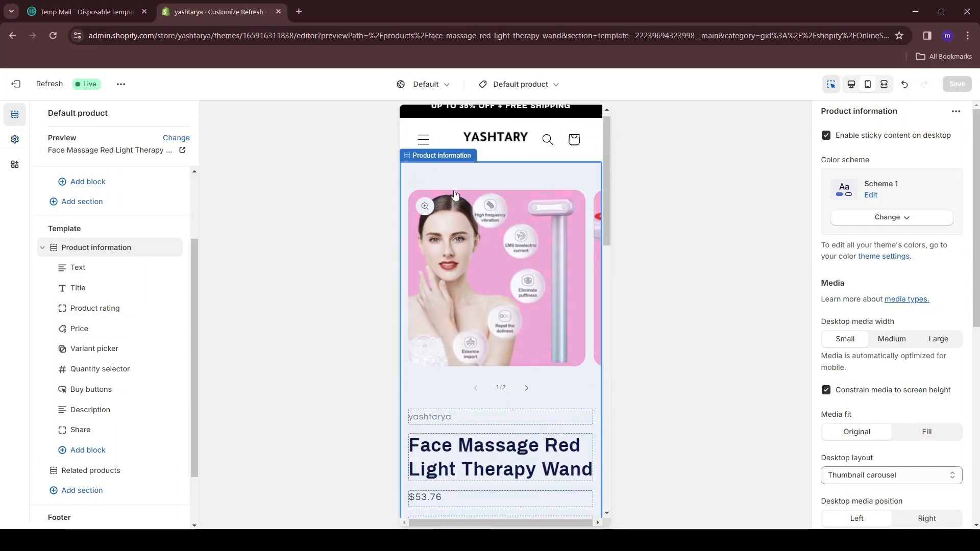
pyautogui.click(876, 198)
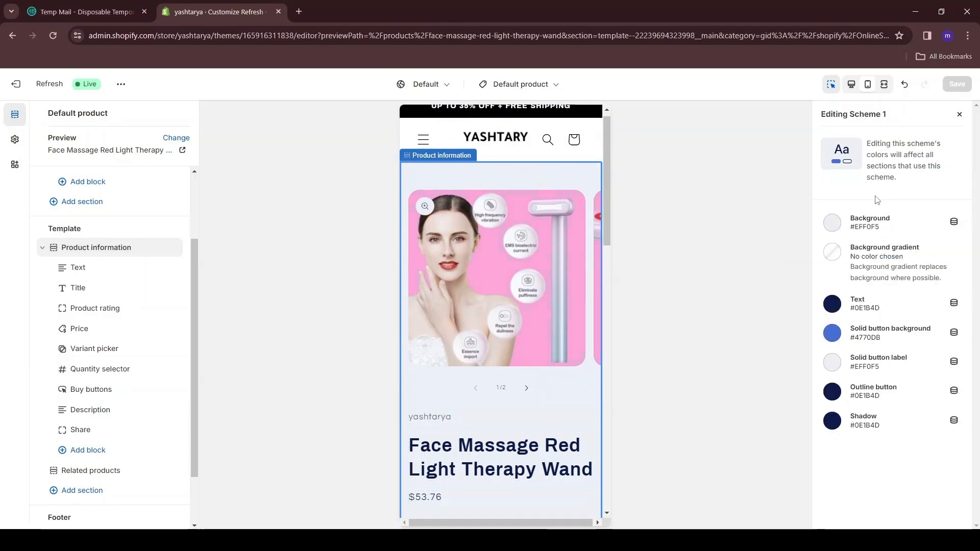
pyautogui.click(832, 223)
pyautogui.click(837, 255)
pyautogui.moveTo(837, 255); pyautogui.dragTo(787, 203)
# Step: Hide the vendor Text block above the product title in the Product information section
pyautogui.scroll(-4, 439, 137)
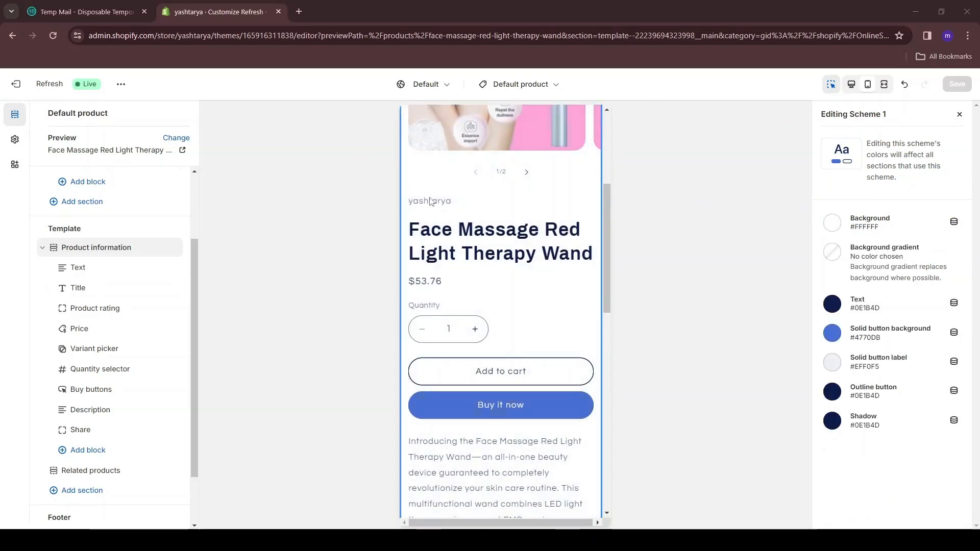
pyautogui.click(461, 204)
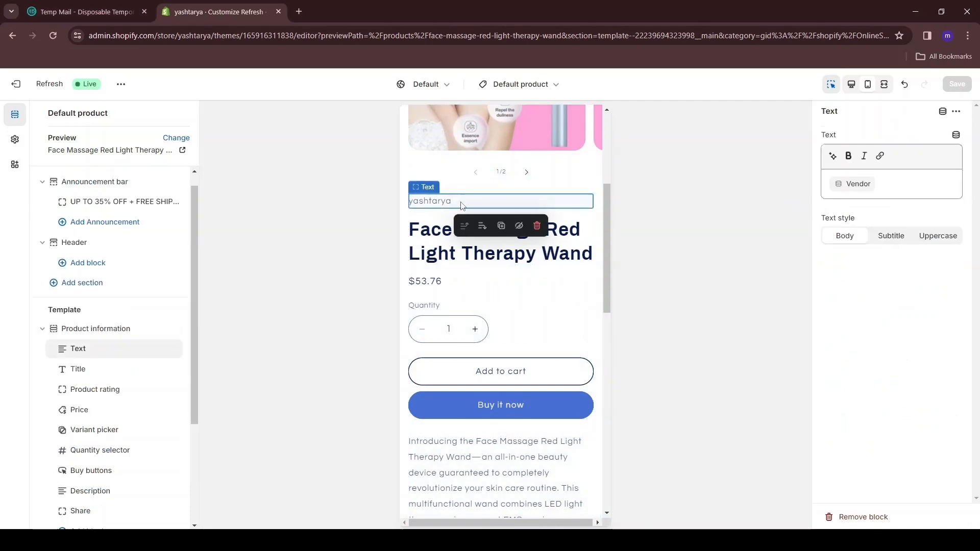
pyautogui.moveTo(110, 355)
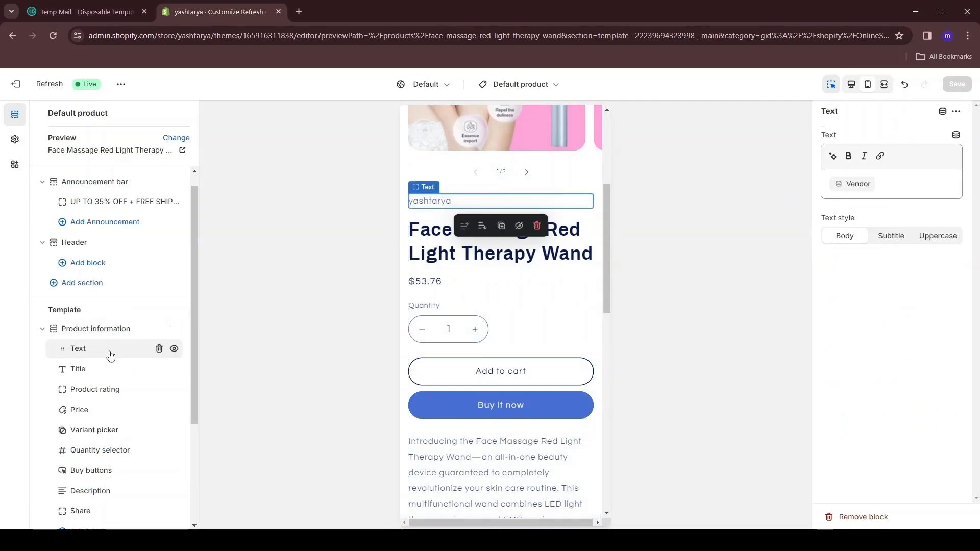
pyautogui.click(174, 349)
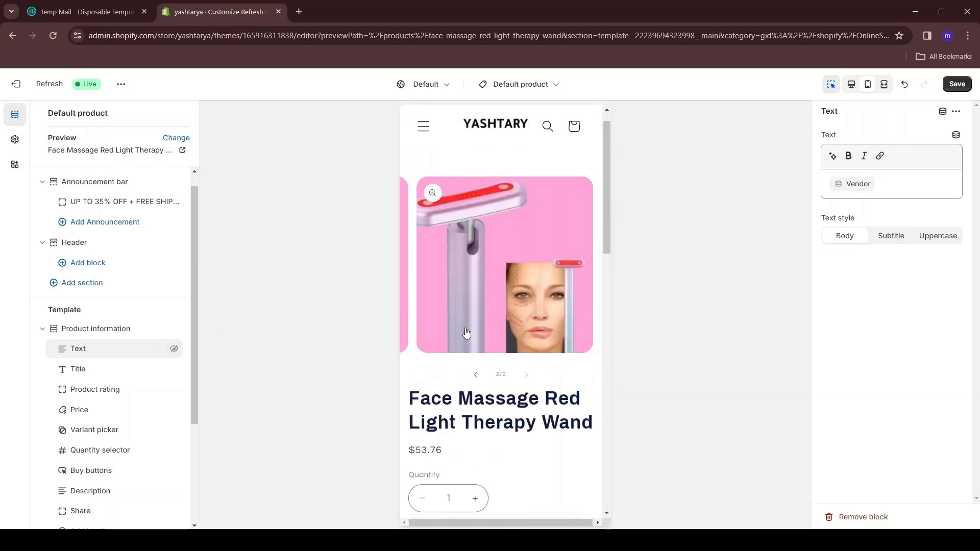
# Step: Hide the Price block in the Product information section
pyautogui.scroll(-3, 466, 333)
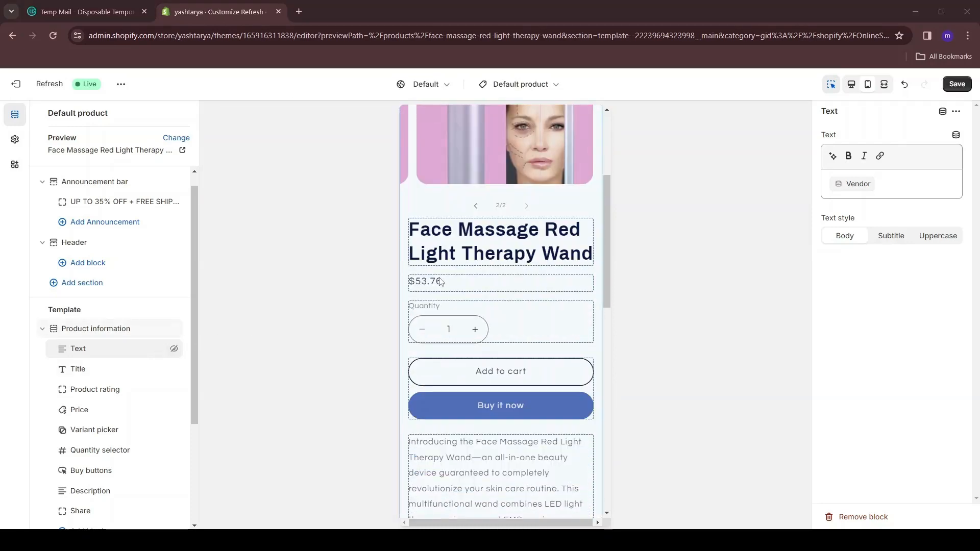
pyautogui.click(440, 282)
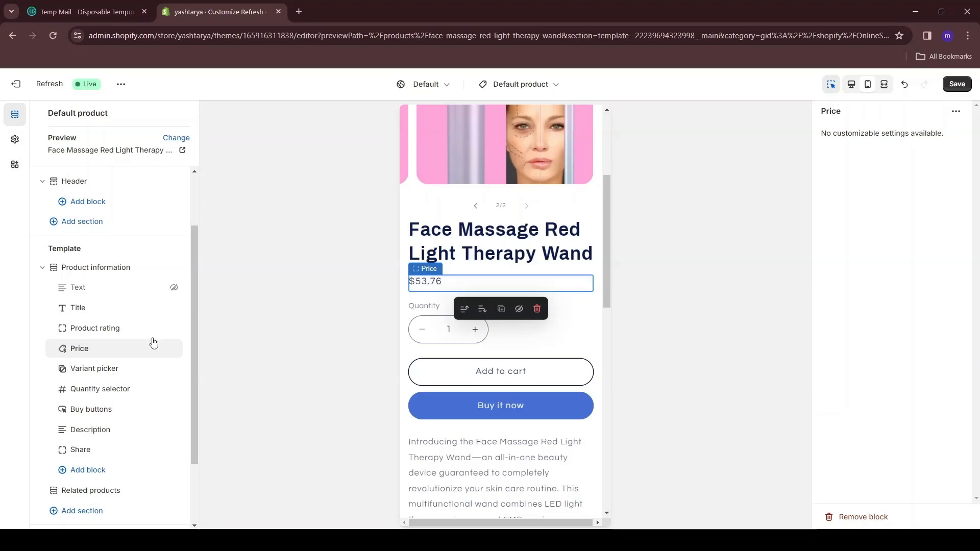
pyautogui.moveTo(175, 352)
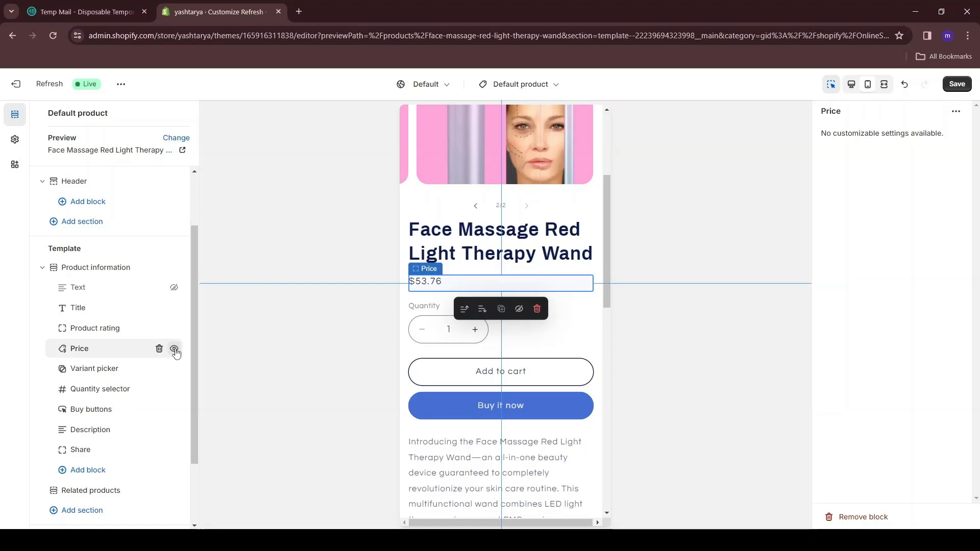
pyautogui.click(174, 348)
# Step: Hide the Quantity selector block in the Product information section and save the theme
pyautogui.click(514, 353)
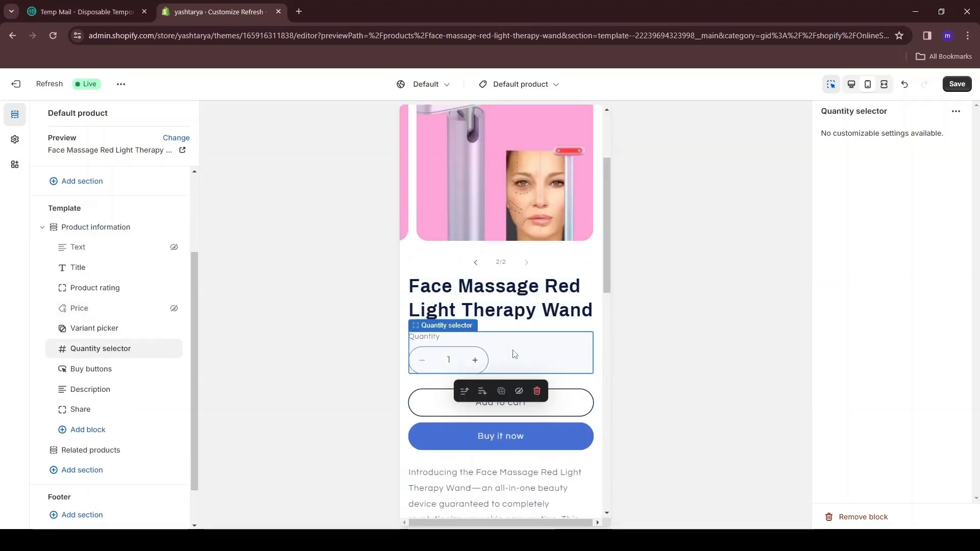
pyautogui.click(174, 349)
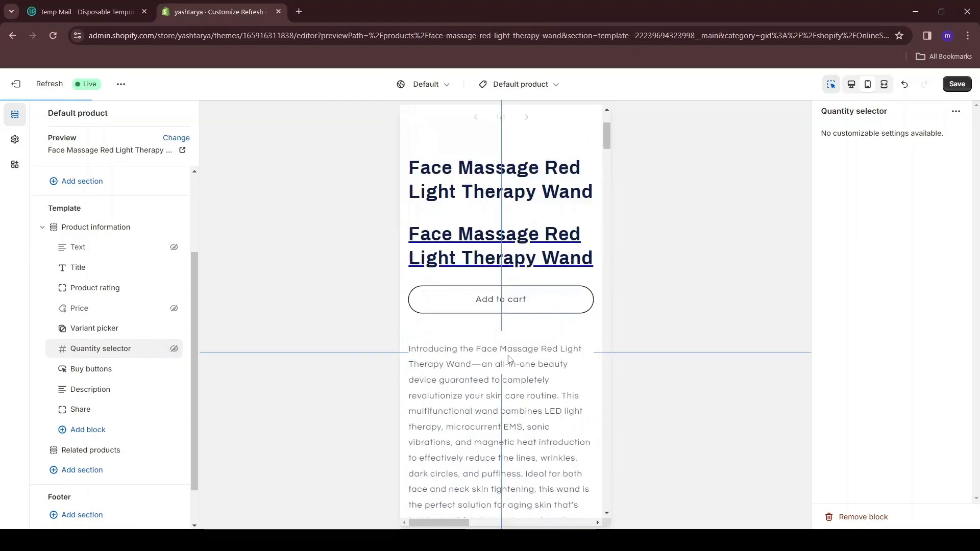
pyautogui.scroll(-2, 498, 360)
pyautogui.scroll(-5, 478, 330)
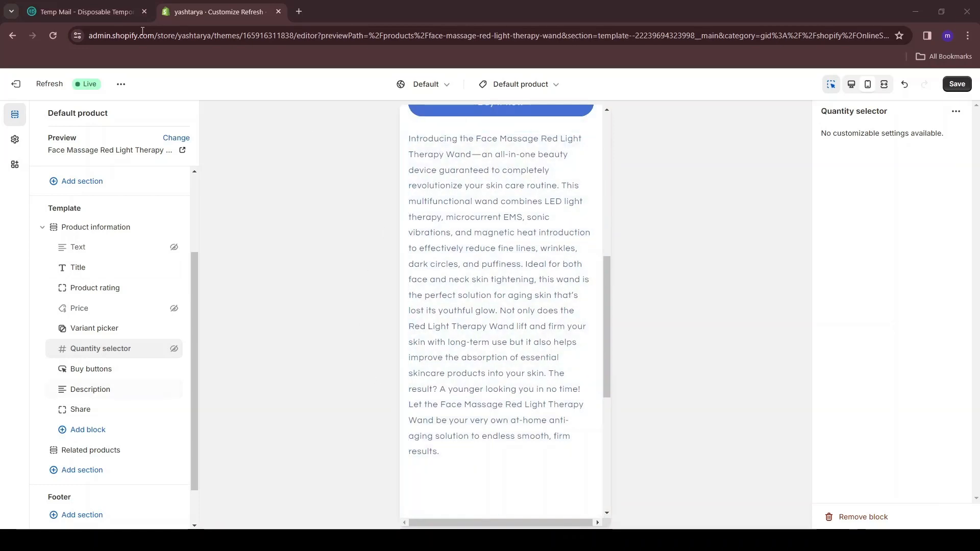
pyautogui.click(958, 85)
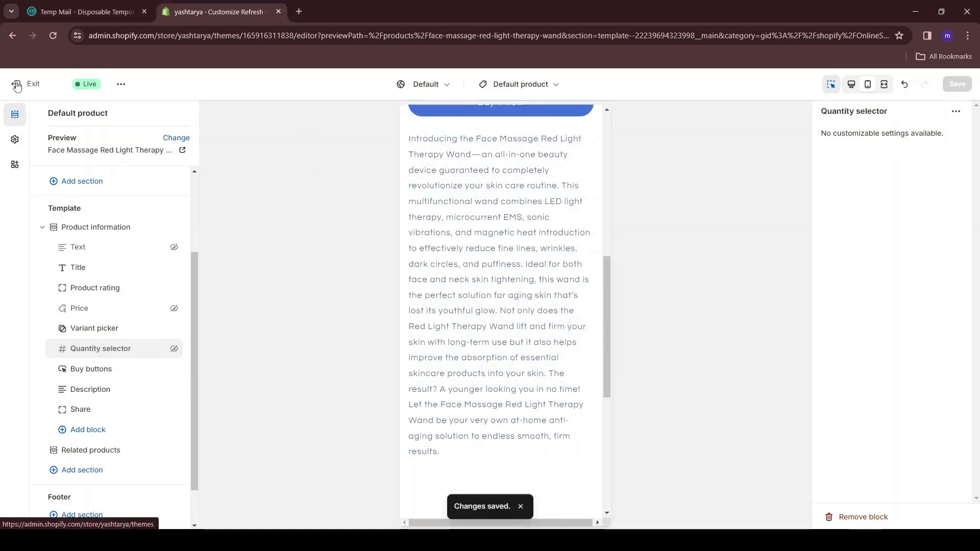
# Step: Open the store admin in a separate browser tab and open the Face Massage Red Light Therapy Wand product for editing
pyautogui.rightClick(17, 86)
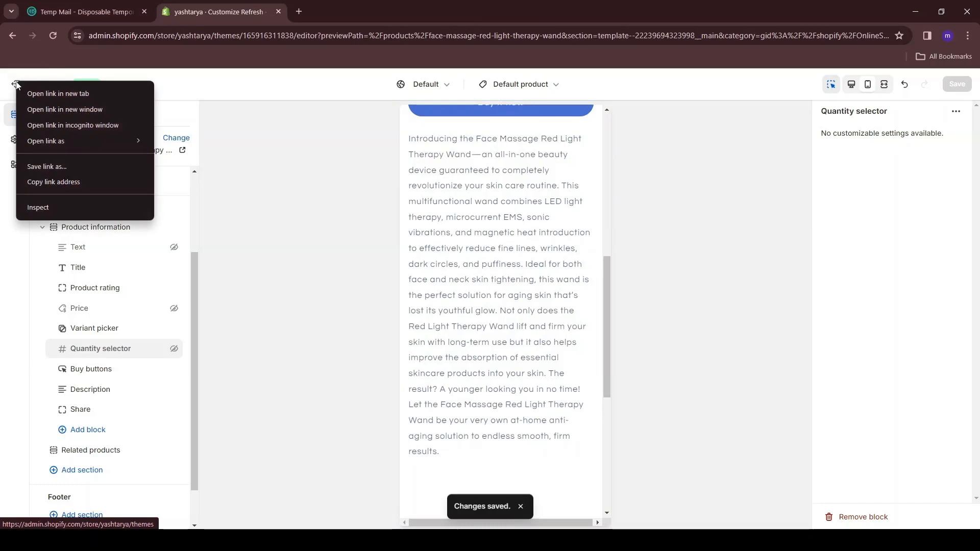
pyautogui.click(69, 96)
pyautogui.hotkey('ctrl', 'Tab')
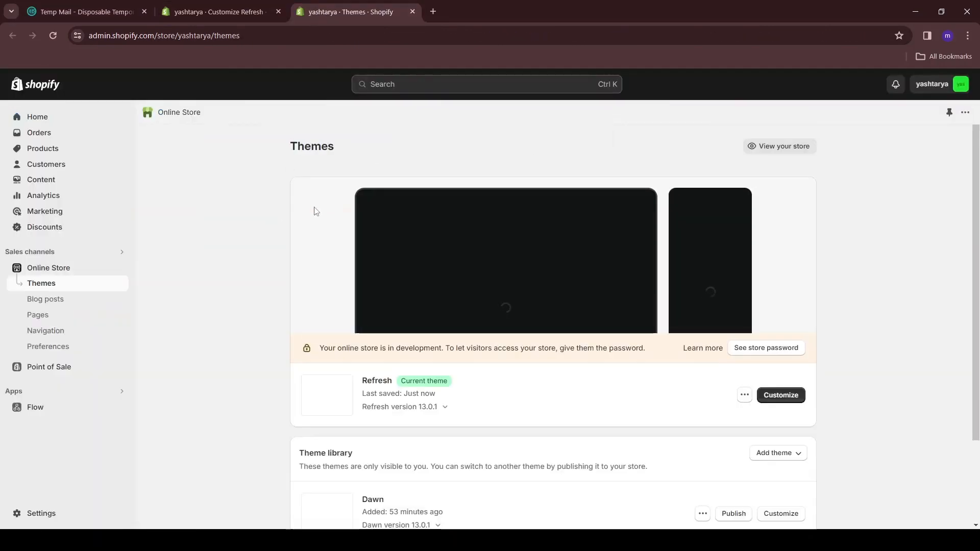
pyautogui.hotkey('ctrl', 'shift', 'Tab')
pyautogui.hotkey('ctrl', 'Tab')
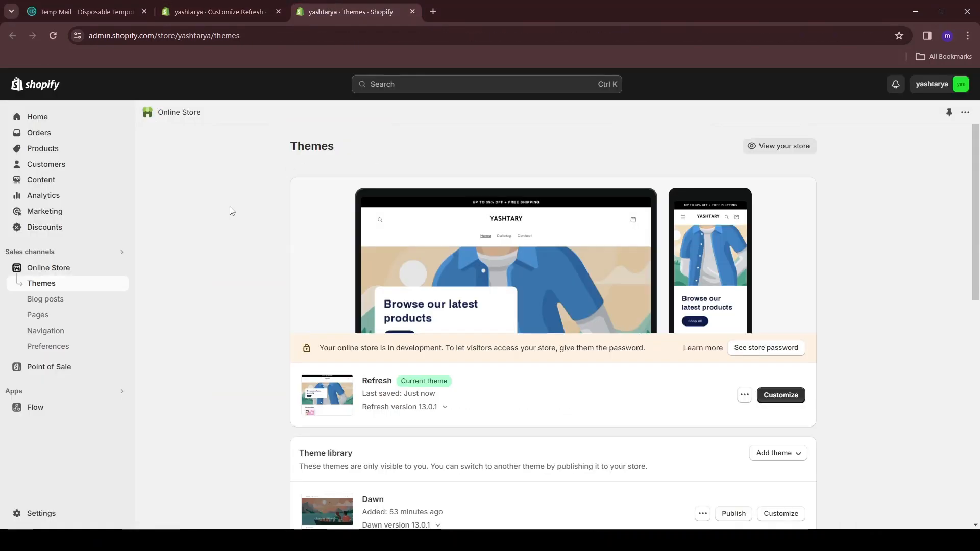
pyautogui.click(42, 148)
pyautogui.click(278, 256)
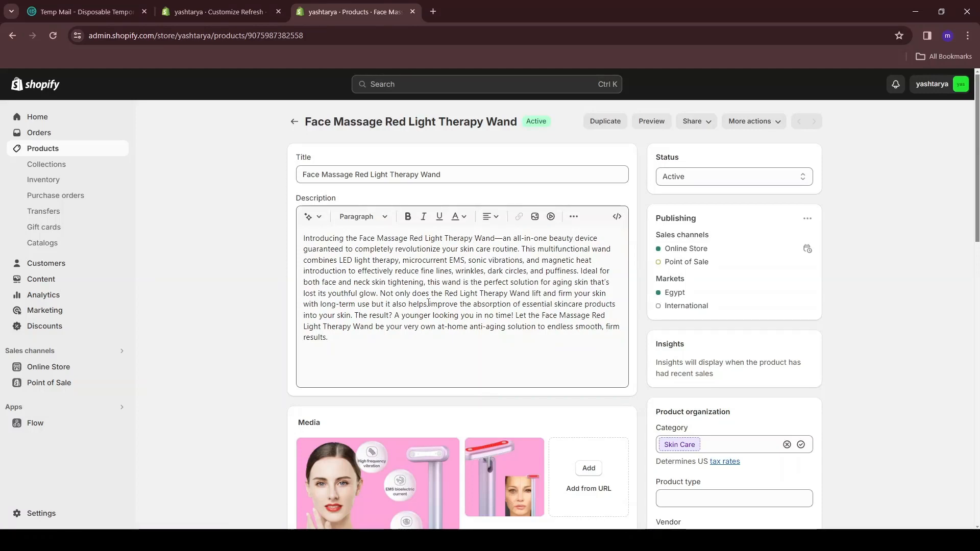
# Step: Copy the product description and ask ChatGPT to summarize it into 3 customer benefits, each with an icon and a maximum of 5 words
pyautogui.click(429, 303)
pyautogui.hotkey('ctrl', 'a')
pyautogui.click(366, 283)
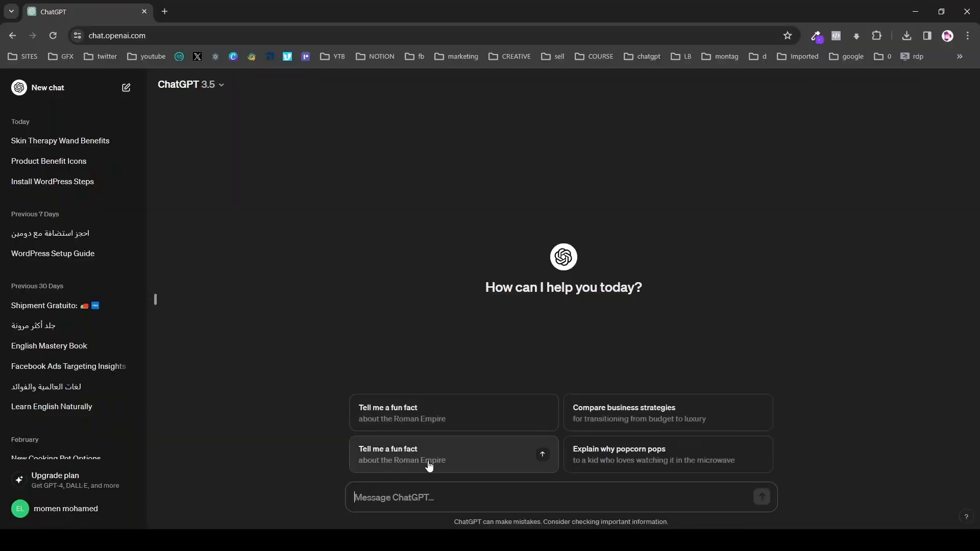
pyautogui.write('Summarize this product description into 3 benefits that benefit the customer, with an icon next to each benefit, and each benefit in a maximum of 5 words')
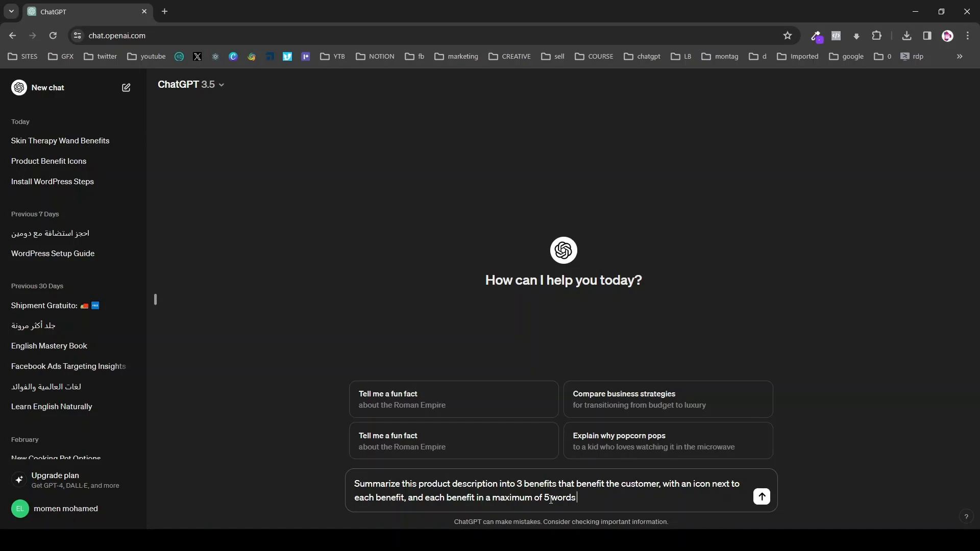
pyautogui.hotkey('ctrl', 'v')
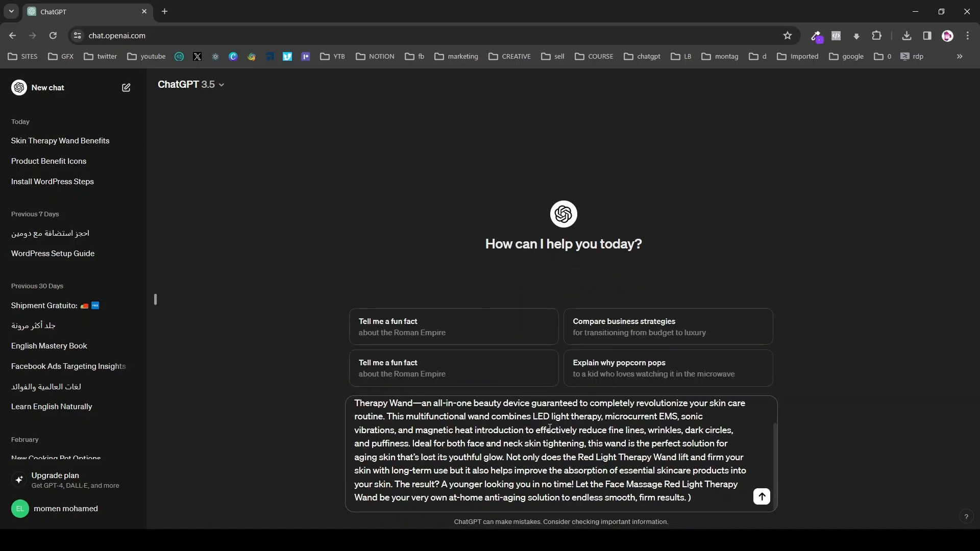
pyautogui.press('Return')
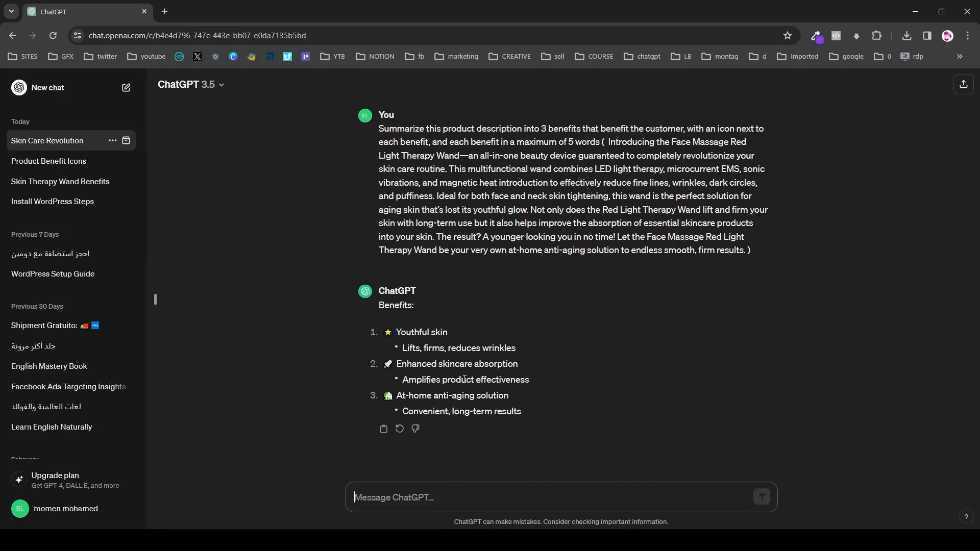
# Step: Replace the Shopify product description with ChatGPT's three-benefit list, from "Youthful skin" to "Convenient, long-term results", and save the product
pyautogui.moveTo(521, 411); pyautogui.dragTo(384, 332)
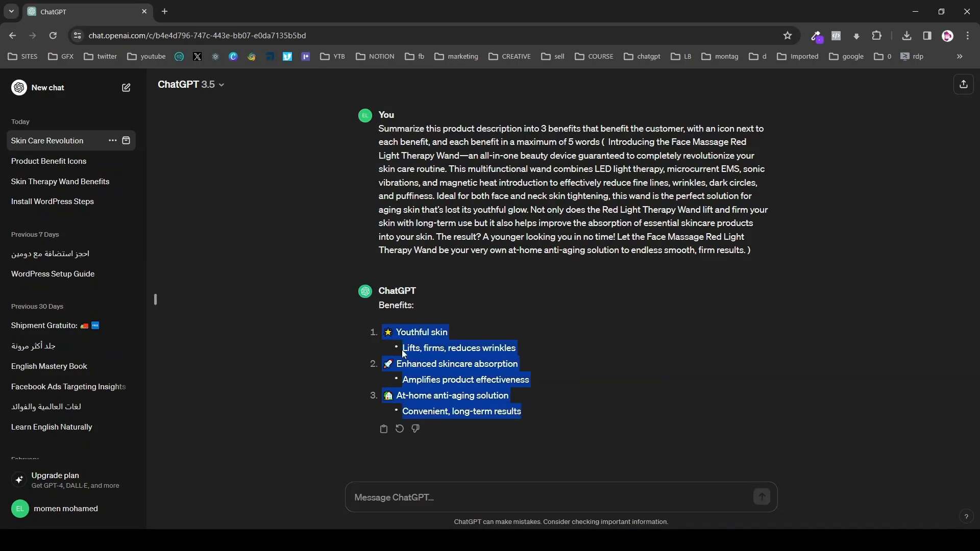
pyautogui.hotkey('ctrl', 'c')
pyautogui.hotkey('alt', 'Tab')
pyautogui.hotkey('ctrl', 'v')
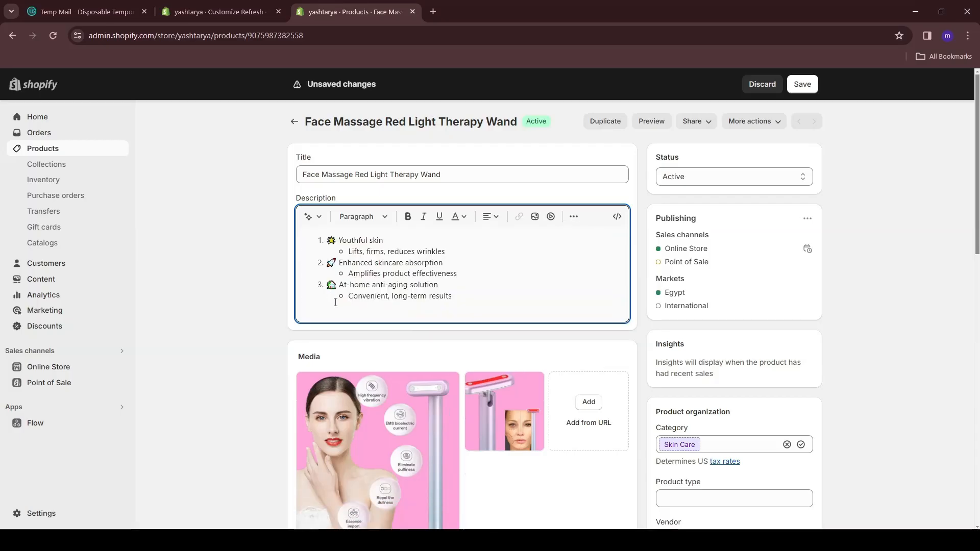
pyautogui.click(801, 85)
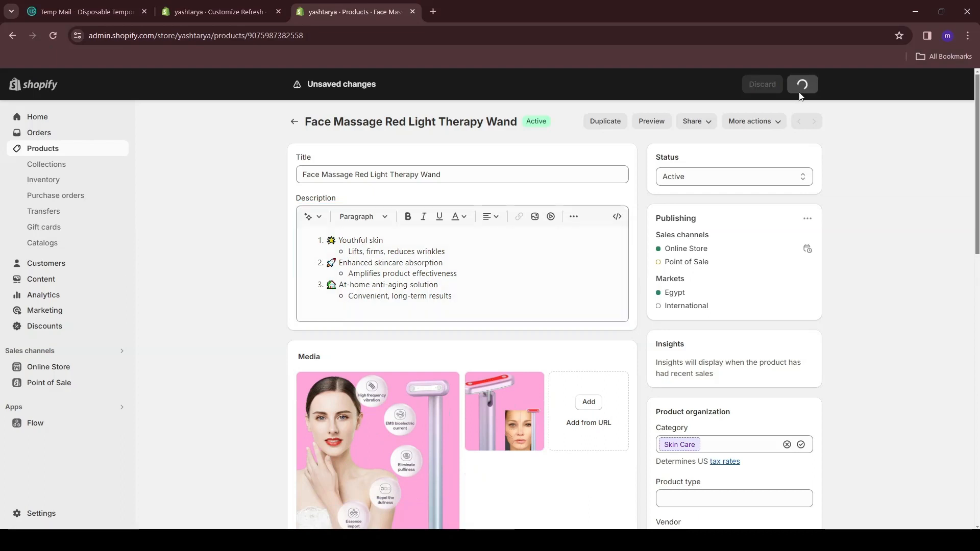
# Step: In the theme editor, move the Description block directly below the Title block and hide the Share block
pyautogui.hotkey('ctrl', 'shift', 'Tab')
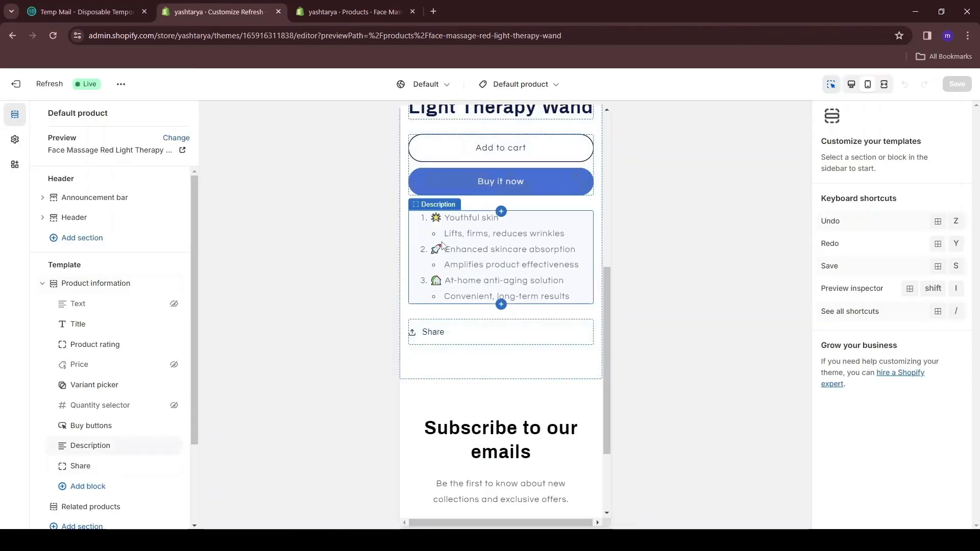
pyautogui.click(442, 246)
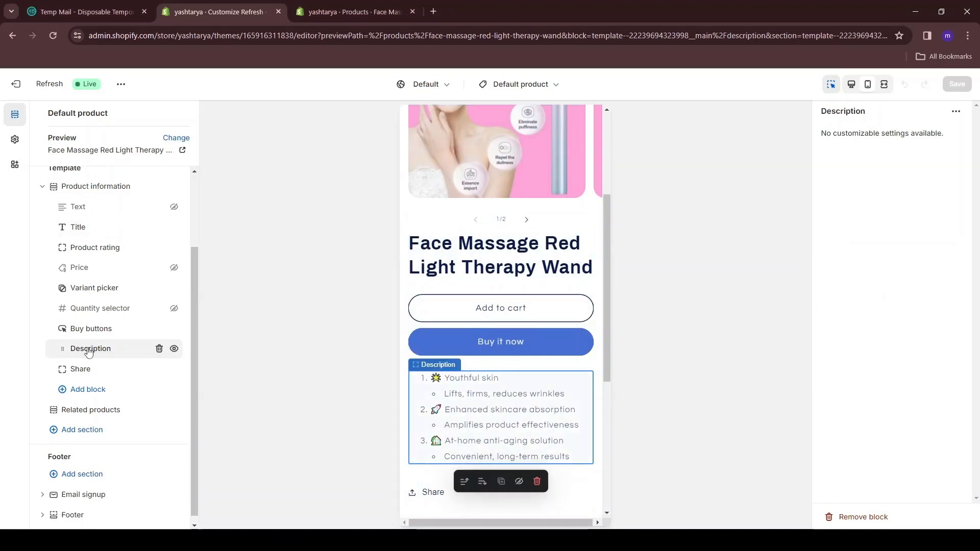
pyautogui.moveTo(76, 348); pyautogui.dragTo(88, 250)
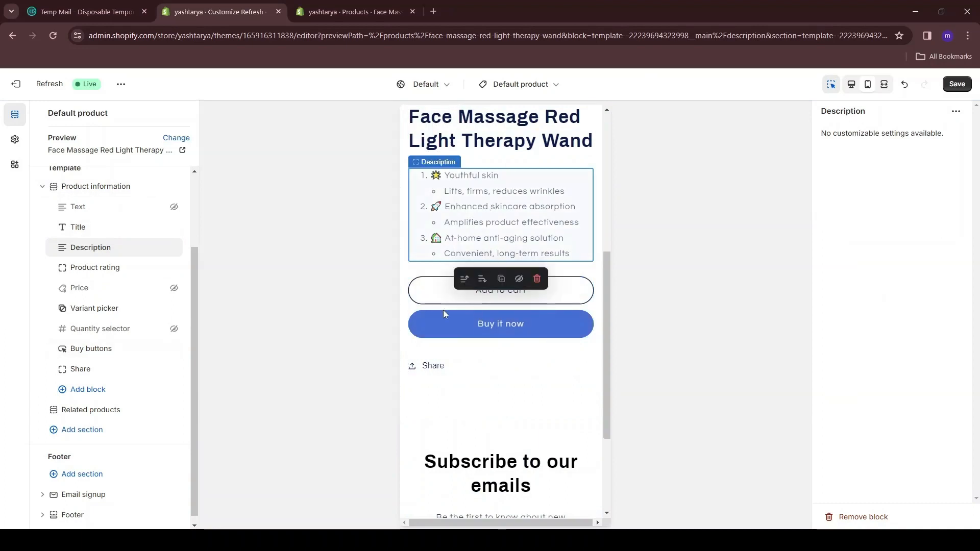
pyautogui.click(446, 367)
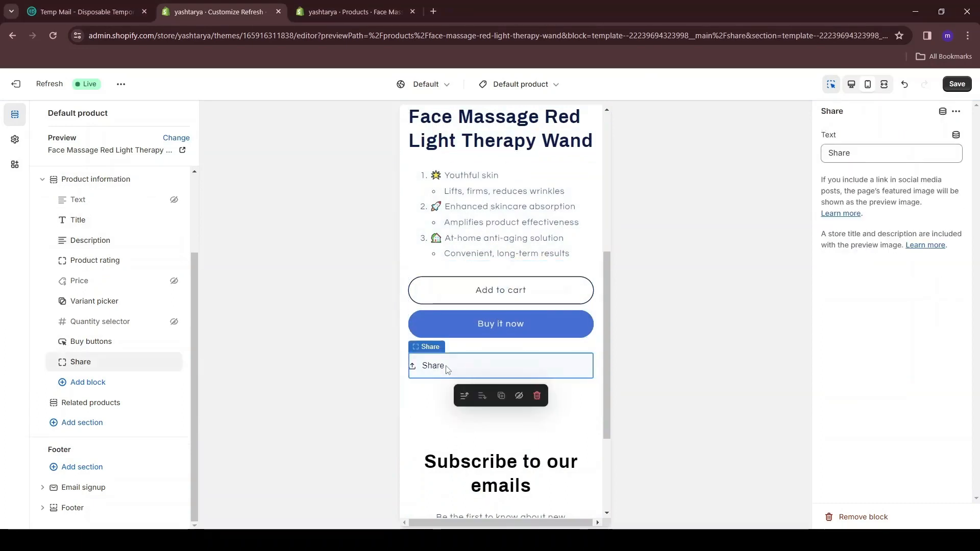
pyautogui.click(174, 362)
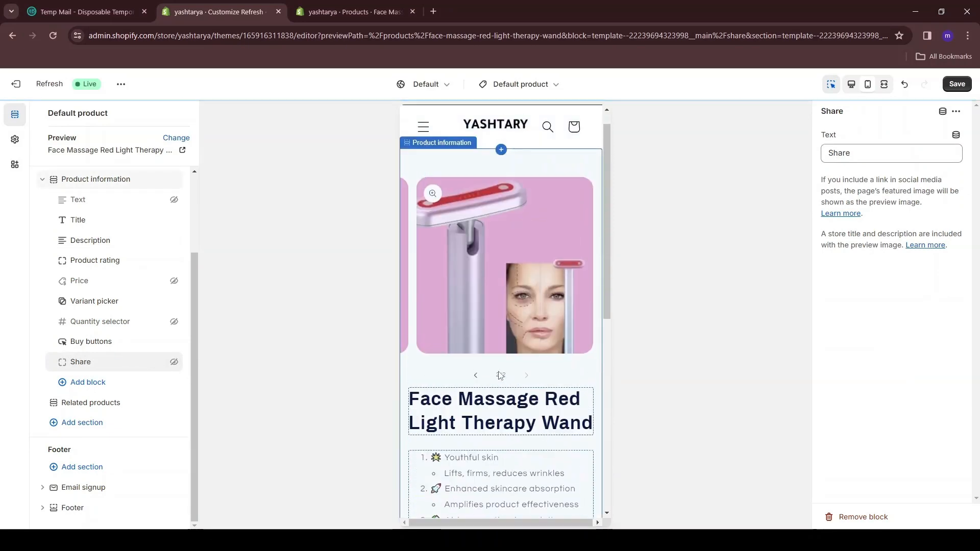
# Step: Add a Collapsible row block to the Product information section and duplicate it twice to get three rows
pyautogui.click(93, 389)
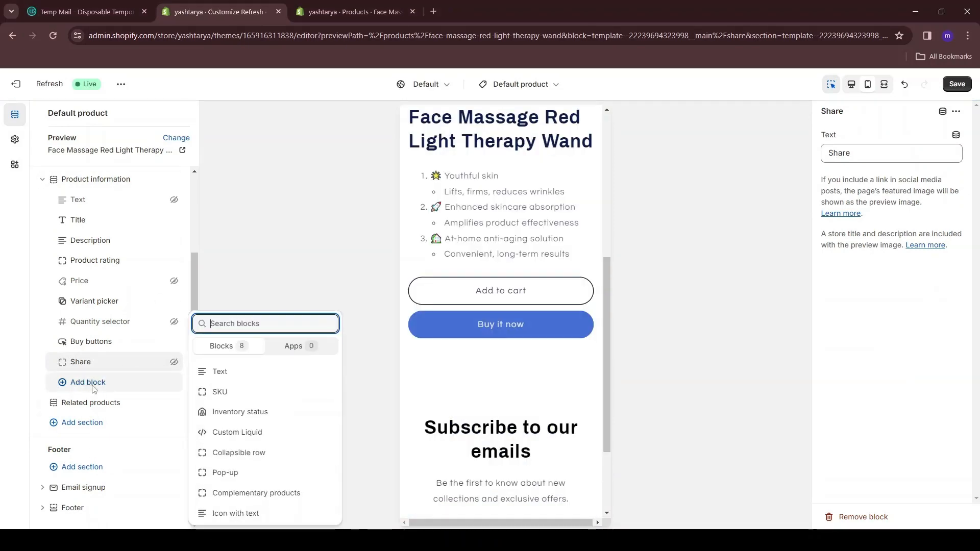
pyautogui.click(265, 459)
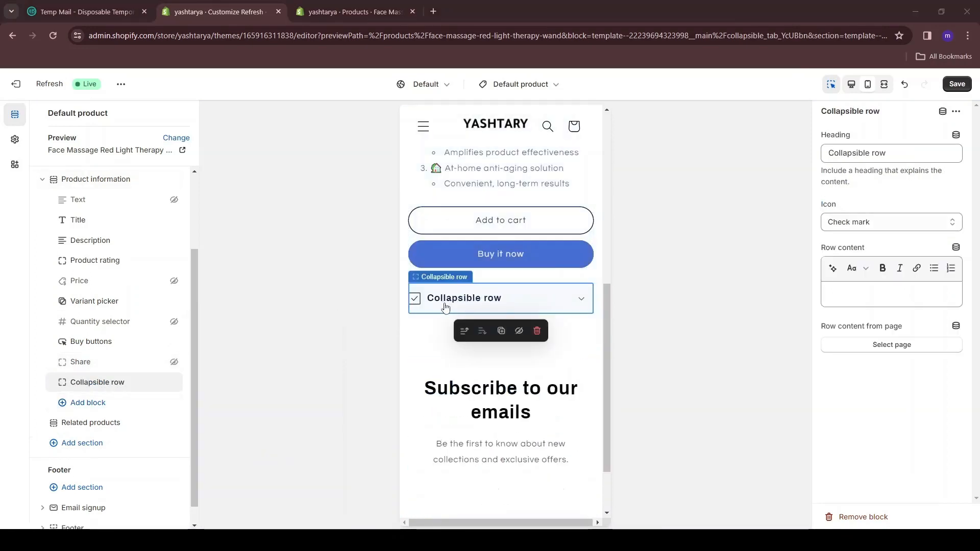
pyautogui.click(501, 330)
pyautogui.click(501, 251)
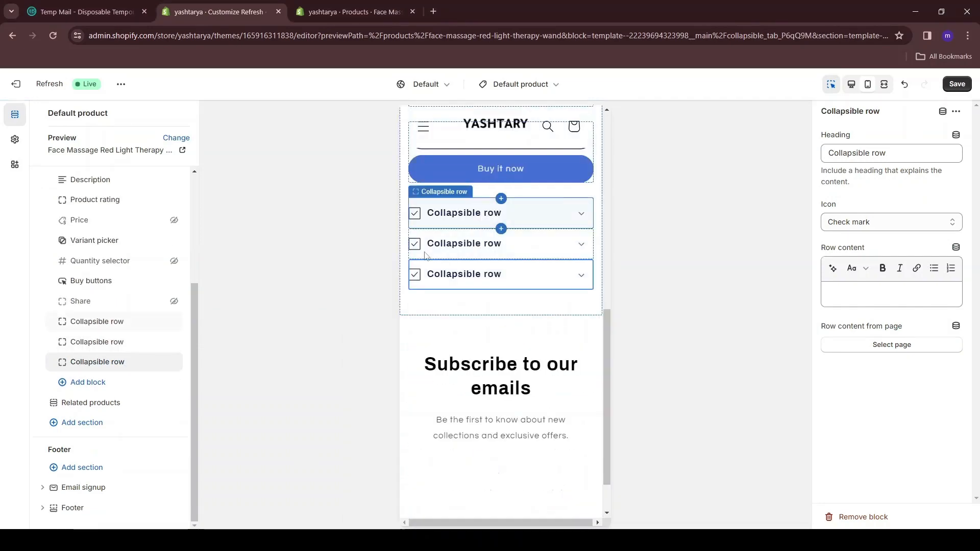
# Step: Set the first collapsible row's heading to "HOW IT WORKS" and its icon to Question mark
pyautogui.click(469, 269)
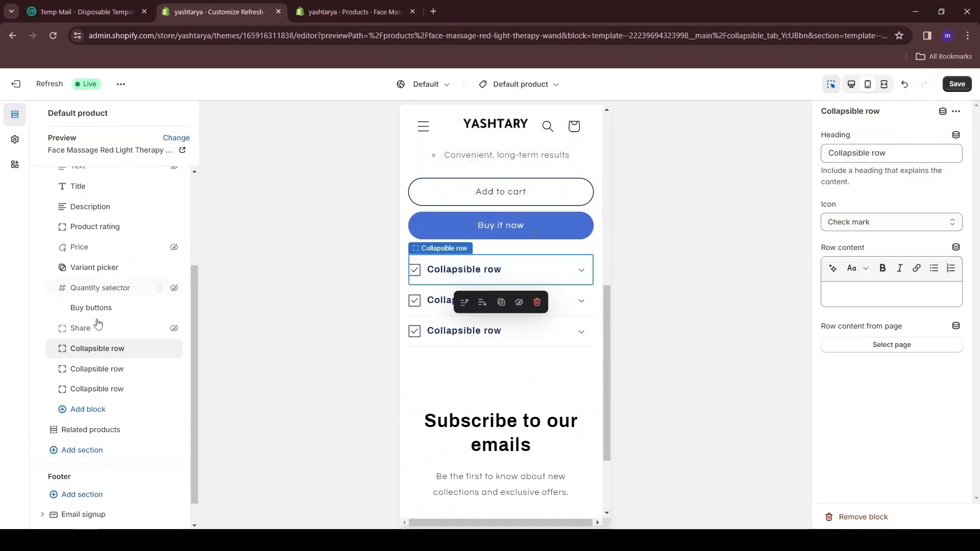
pyautogui.tripleClick(852, 154)
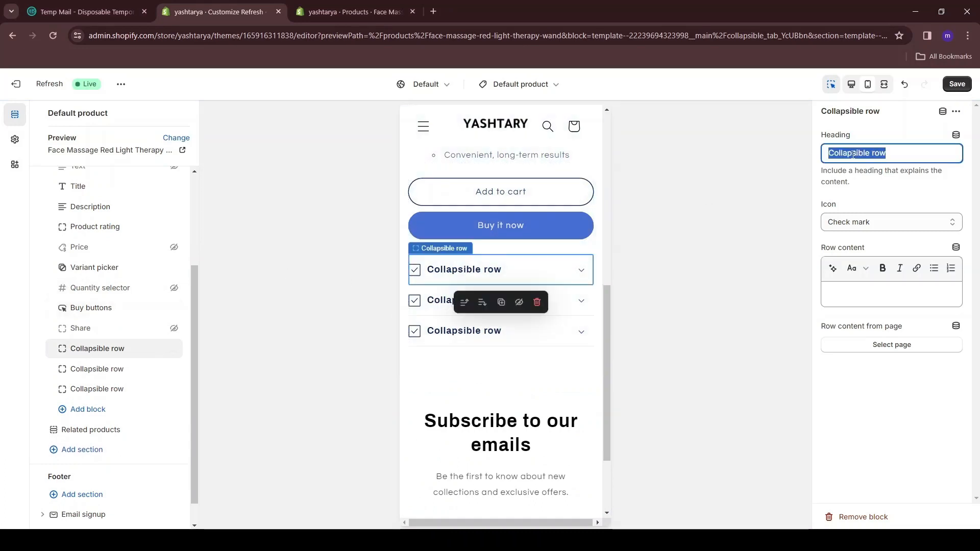
pyautogui.hotkey('ctrl', 'v')
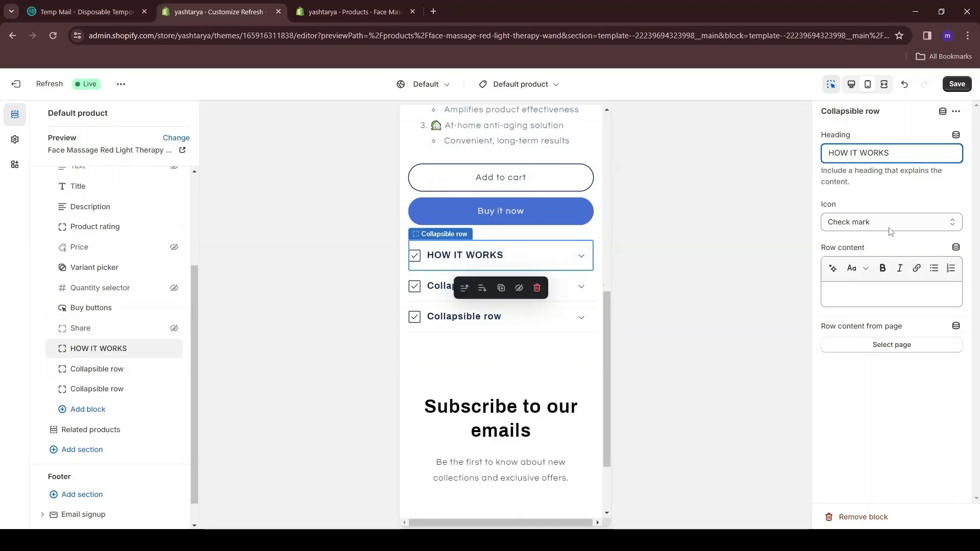
pyautogui.click(861, 223)
pyautogui.click(838, 305)
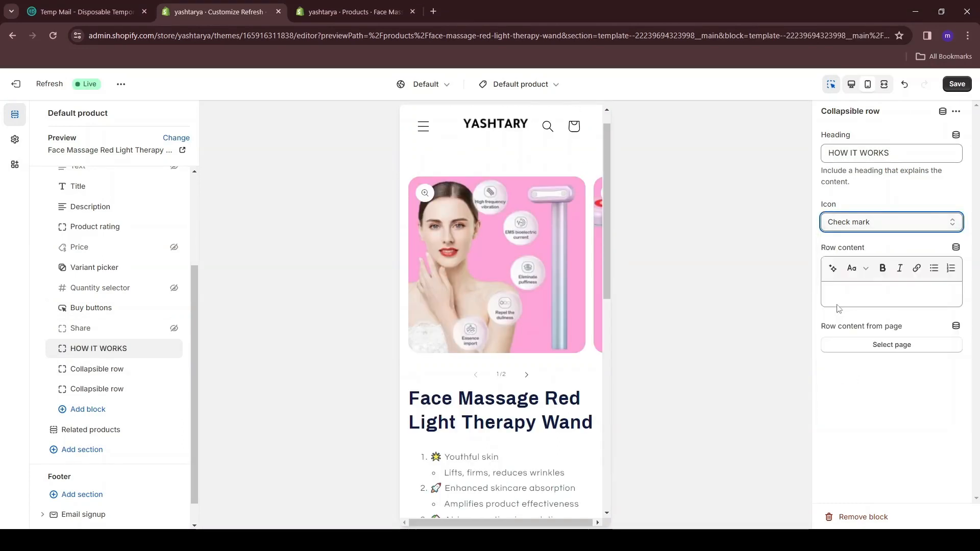
# Step: Set the second collapsible row's heading to "Our Guarantee" and its icon to Heart
pyautogui.click(463, 348)
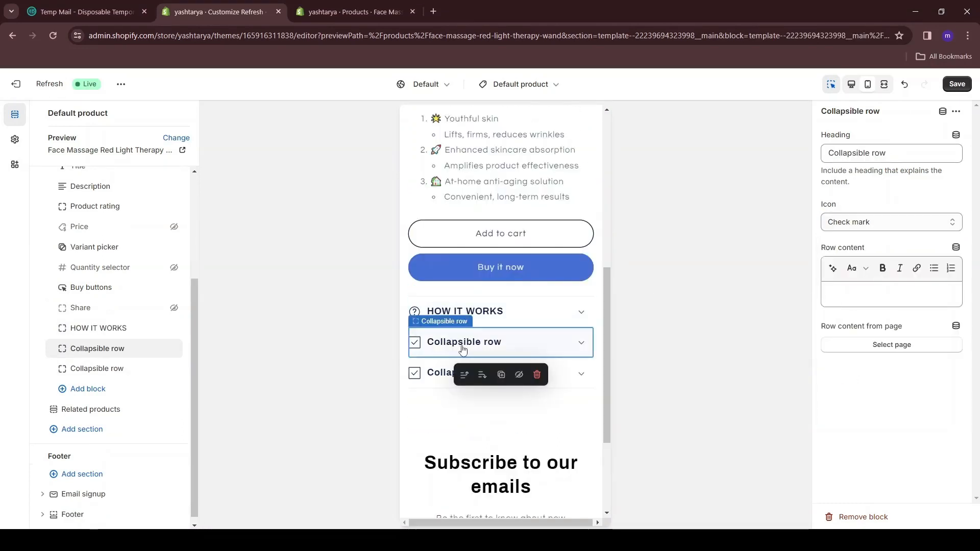
pyautogui.tripleClick(870, 158)
pyautogui.hotkey('ctrl', 'v')
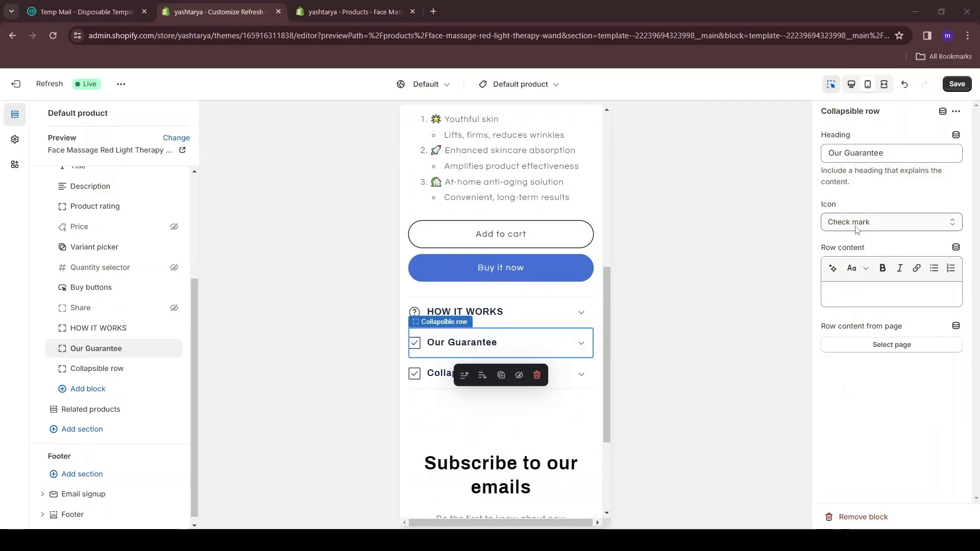
pyautogui.click(857, 222)
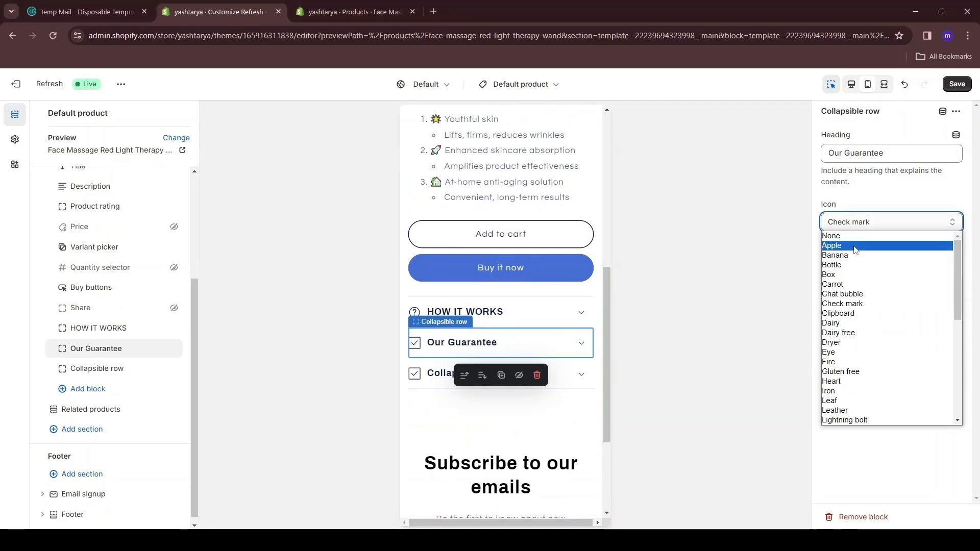
pyautogui.click(835, 381)
# Step: Set the third collapsible row's heading to "Shipping and Returns" and its icon to Truck
pyautogui.click(460, 430)
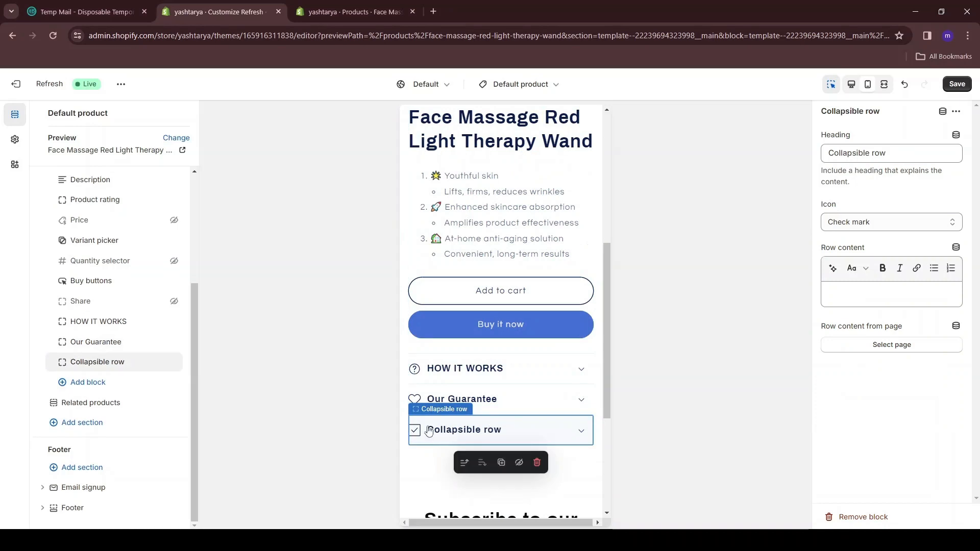
pyautogui.tripleClick(847, 153)
pyautogui.hotkey('ctrl', 'v')
pyautogui.click(857, 222)
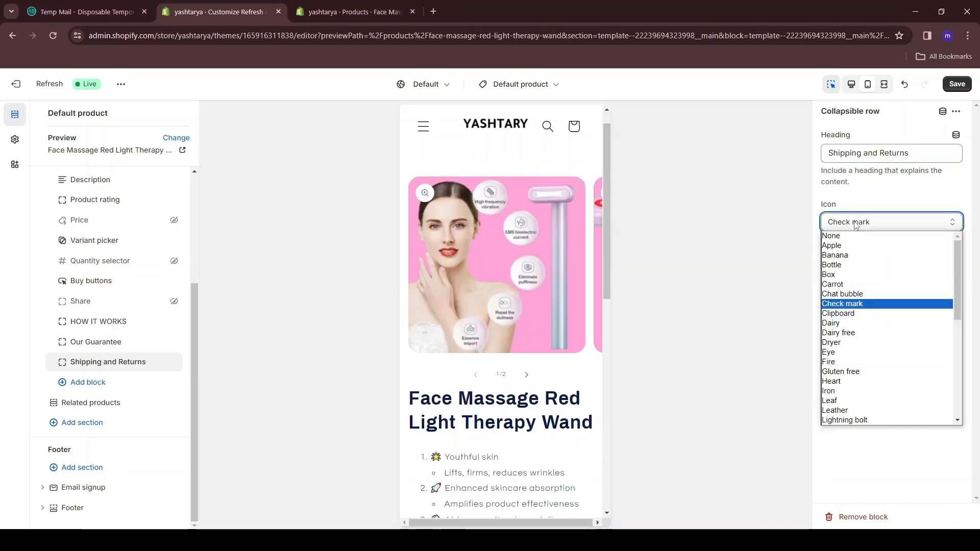
pyautogui.scroll(-5, 859, 289)
pyautogui.click(847, 410)
pyautogui.scroll(-8, 448, 322)
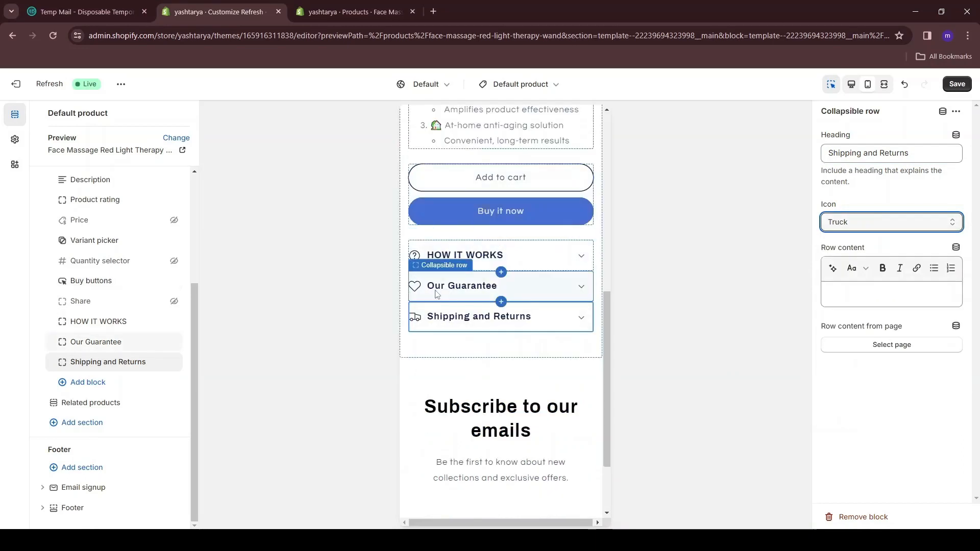
# Step: Examine the risk-free guarantee and shipping details rows on the Eyeology product page as a reference for the HOW IT WORKS row's content
pyautogui.click(542, 259)
pyautogui.click(868, 295)
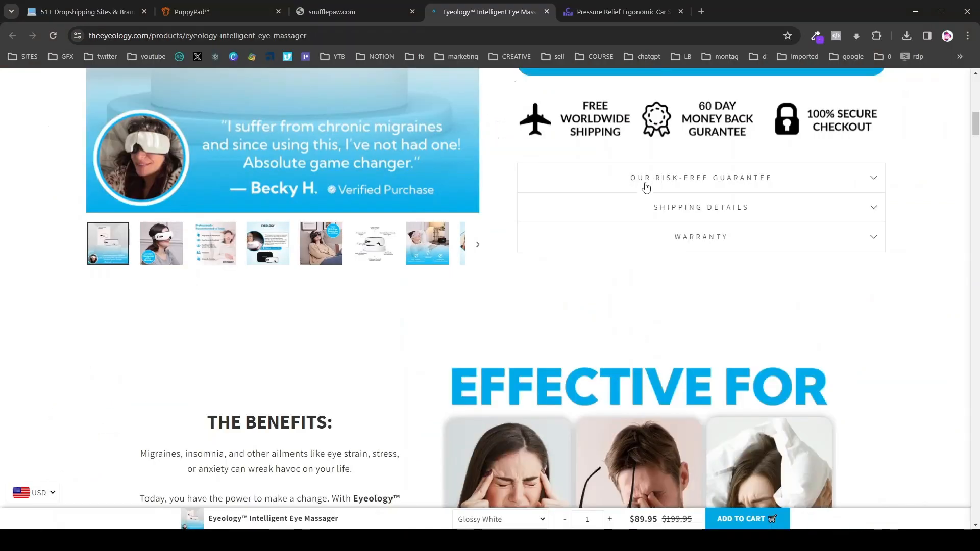
pyautogui.hotkey('ctrl', '+')
pyautogui.hotkey('ctrl', '+')
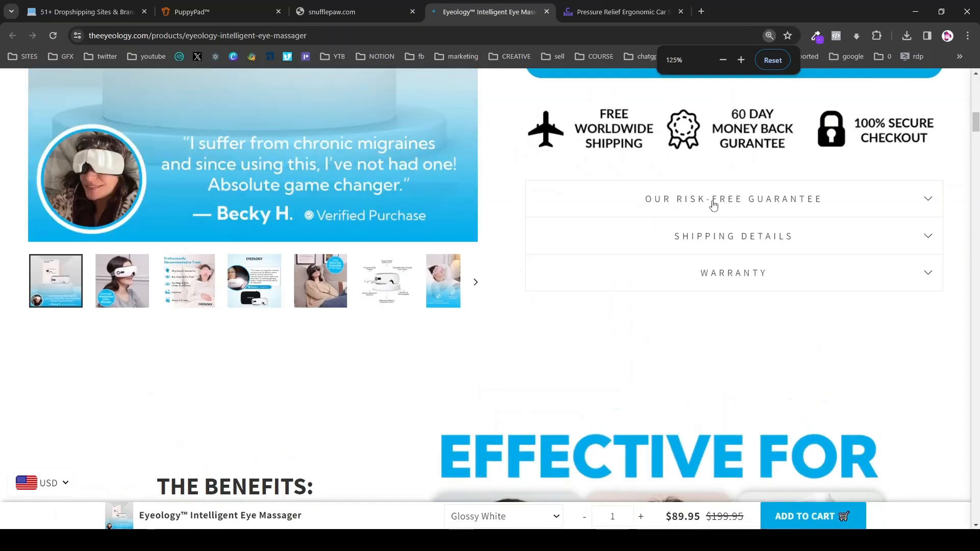
pyautogui.click(673, 199)
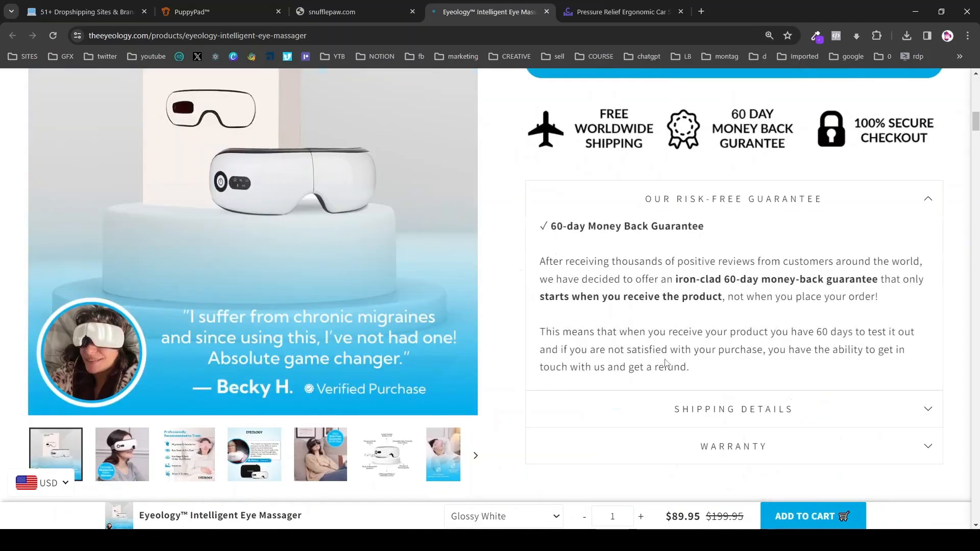
pyautogui.click(752, 422)
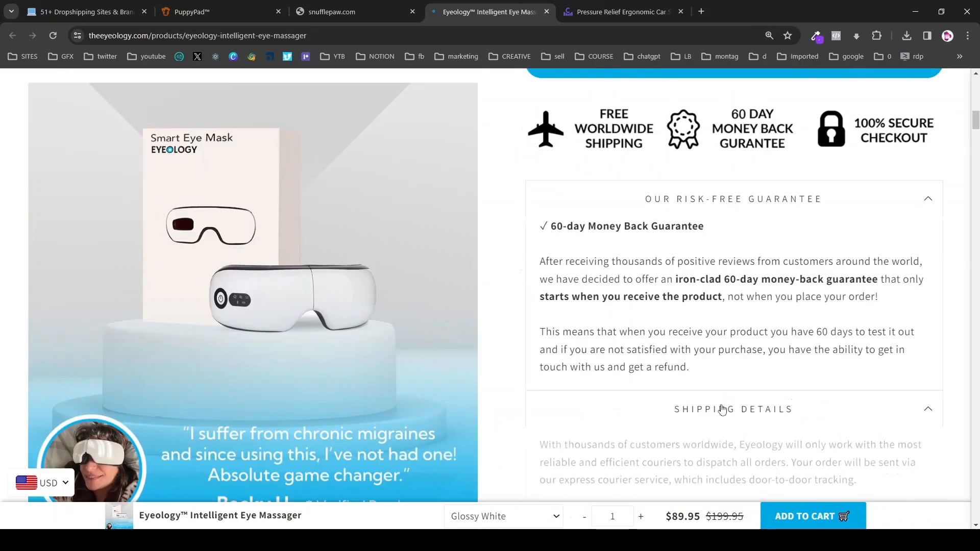
pyautogui.scroll(-4, 535, 195)
pyautogui.scroll(-5, 573, 259)
pyautogui.click(685, 288)
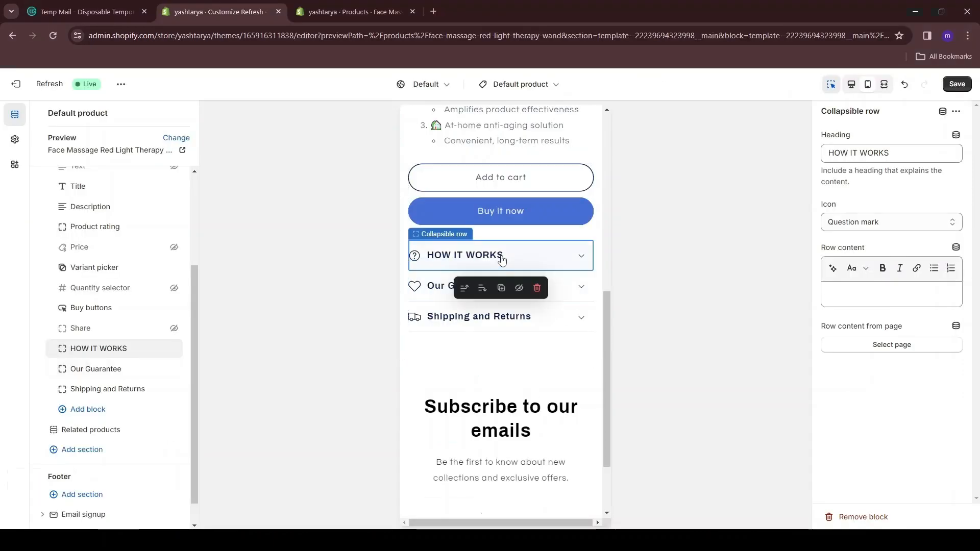
# Step: Fill the HOW IT WORKS row with the paragraph starting "Introducing the Face Massage Red Light Therapy Wand", and expand the Our Guarantee and Shipping and Returns rows
pyautogui.click(856, 291)
pyautogui.write('Introducing the Face Massage Red Light Therapy Wand—an all-in-one beauty device guaranteed to completely revolutionize your skin care routine. This multifunctional wand combines')
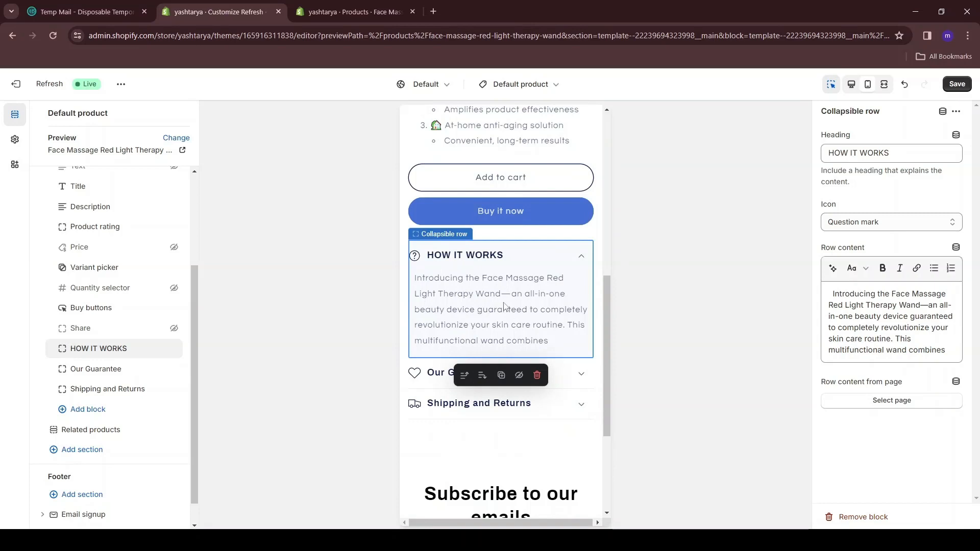
pyautogui.click(456, 372)
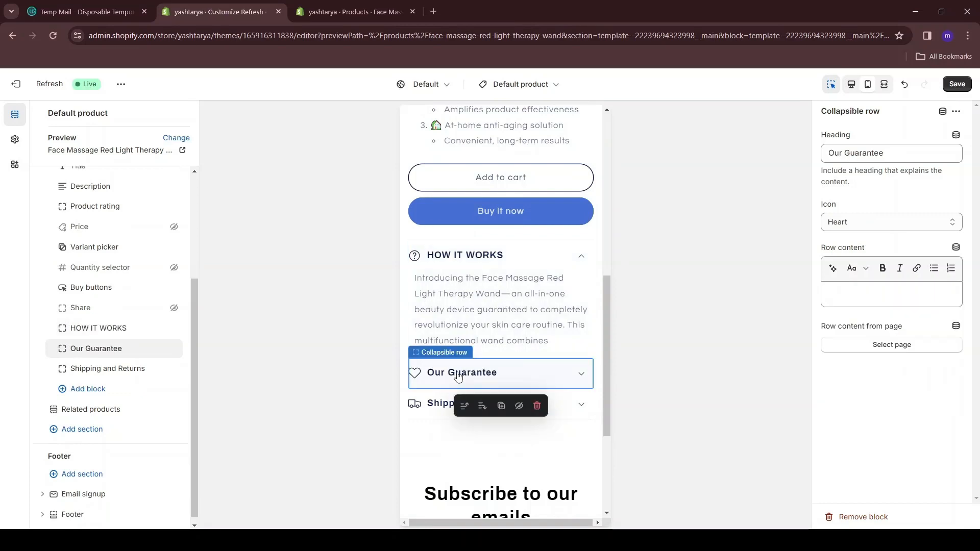
pyautogui.click(423, 413)
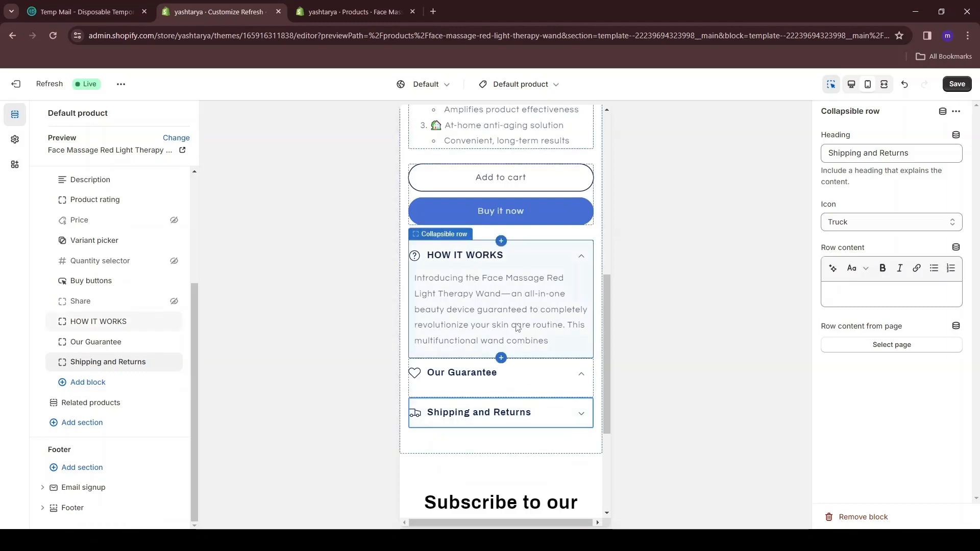
# Step: From the store admin, search the Shopify App Store for "theme sections"
pyautogui.click(353, 5)
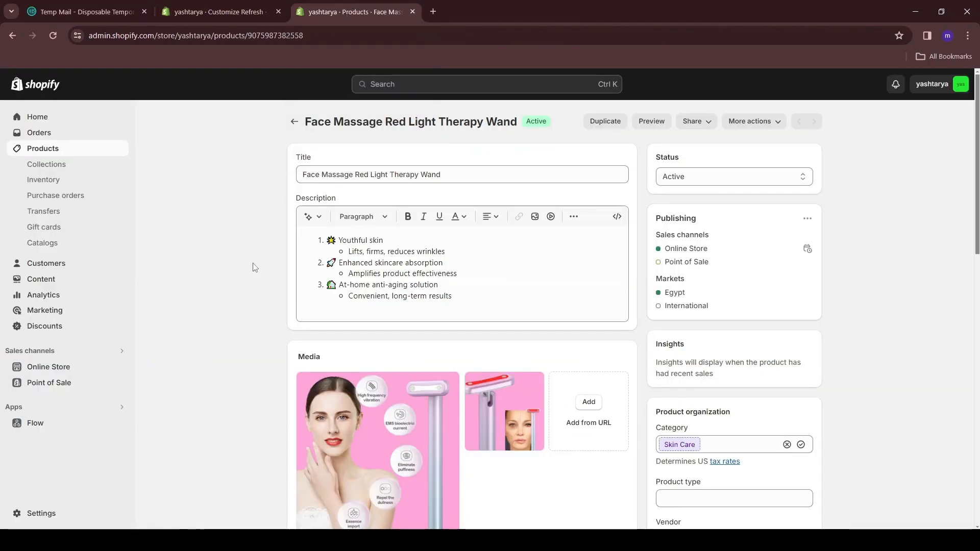
pyautogui.click(219, 10)
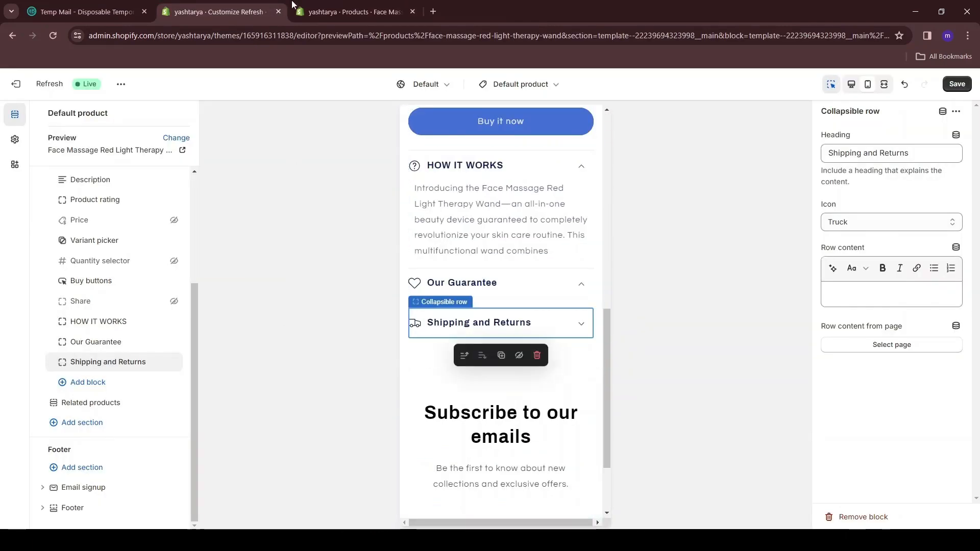
pyautogui.click(293, 5)
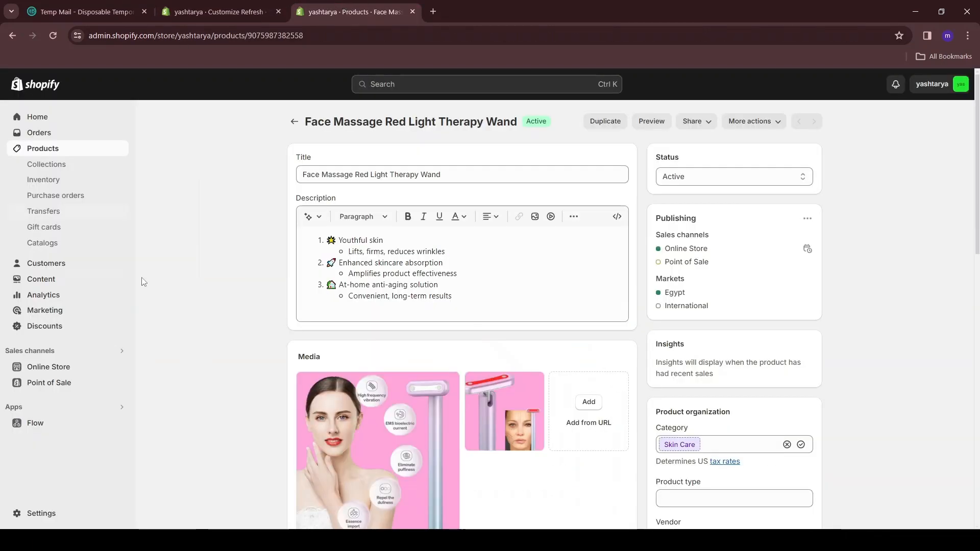
pyautogui.click(40, 407)
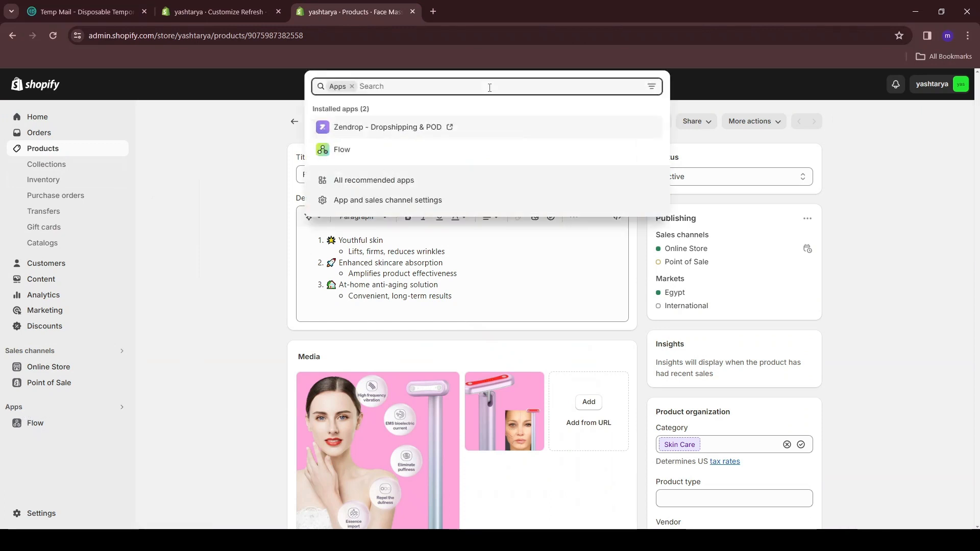
pyautogui.write('theme sections')
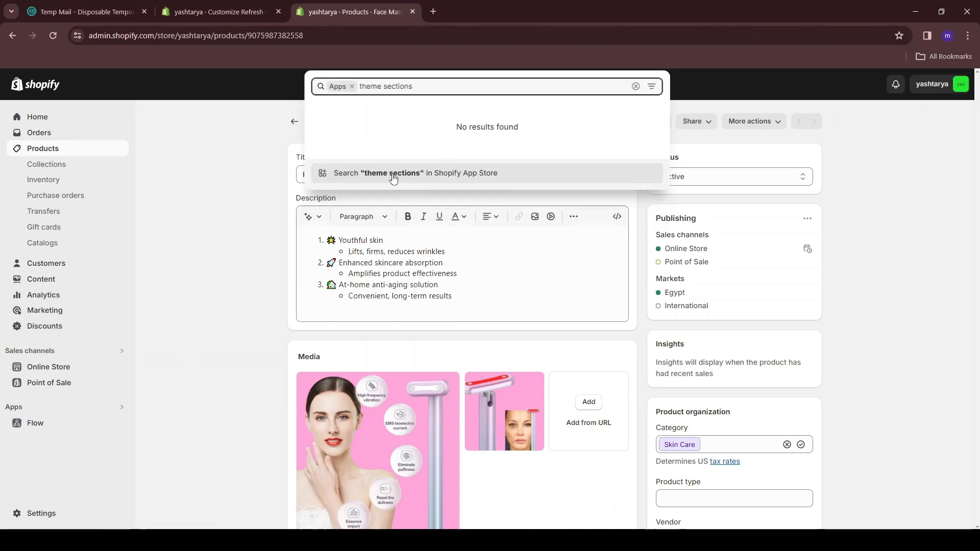
pyautogui.click(380, 176)
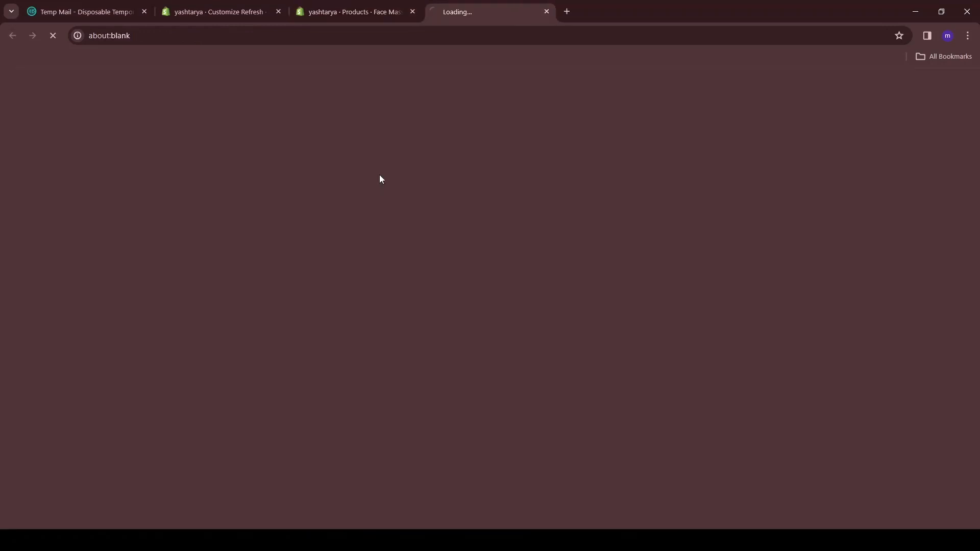
# Step: Refine the app search to "theme sections by", open Theme Sections by Sections Pro, and install it in the store
pyautogui.write('by')
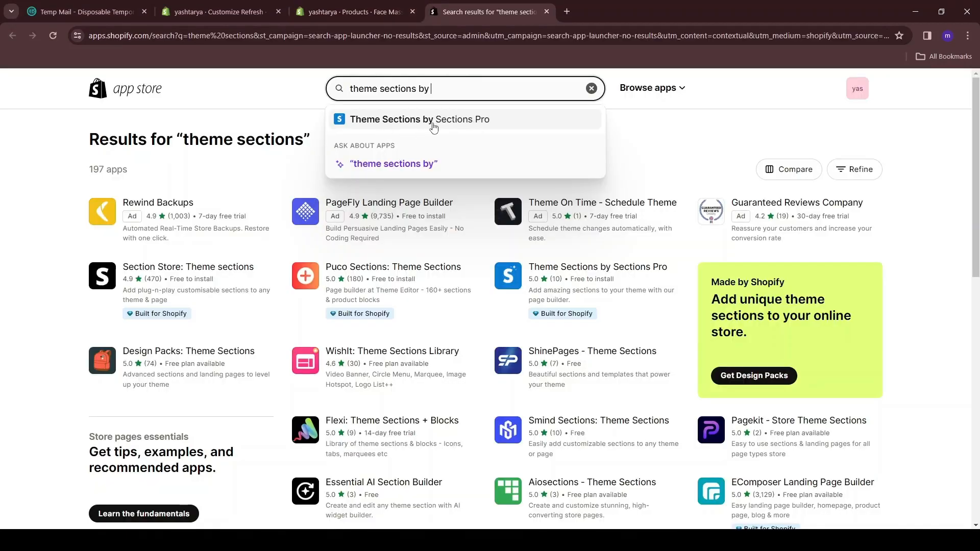
pyautogui.click(464, 123)
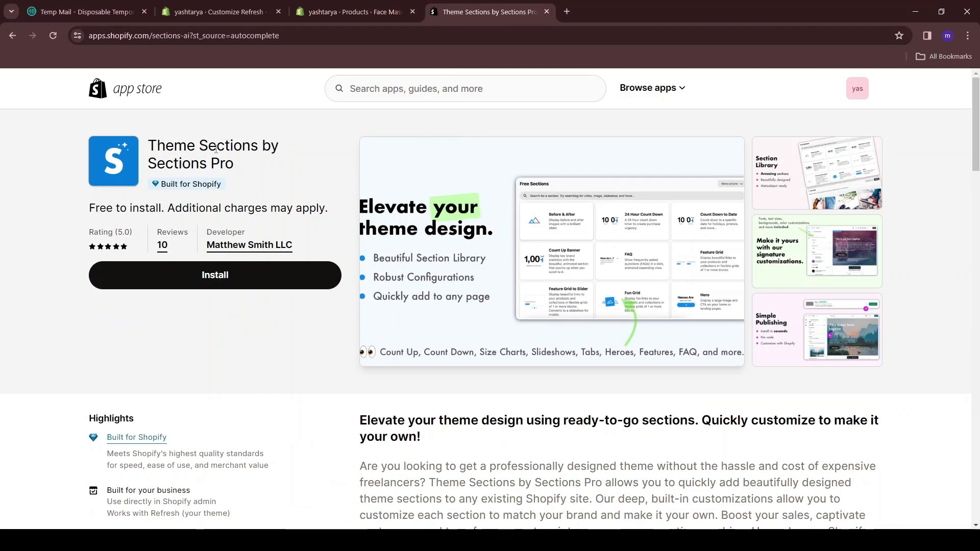
pyautogui.click(242, 284)
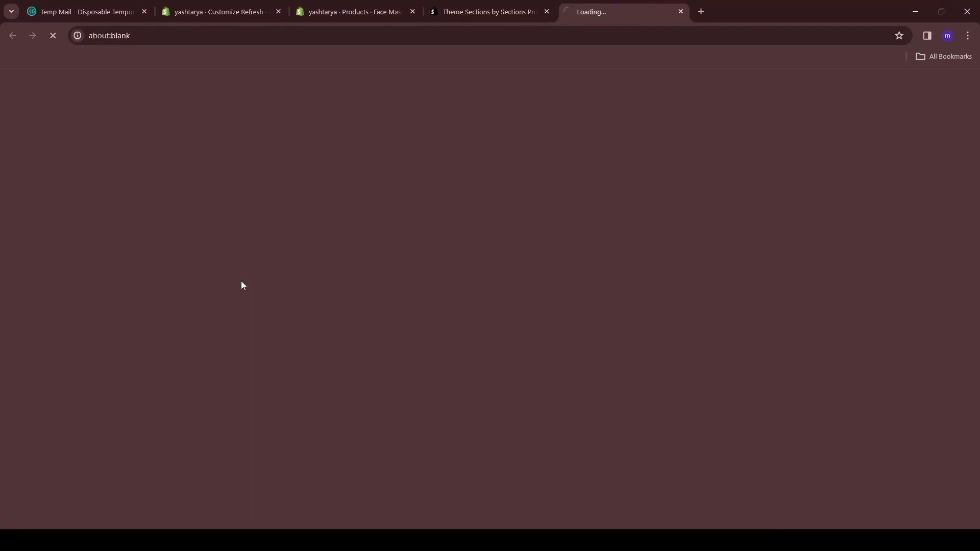
pyautogui.click(700, 331)
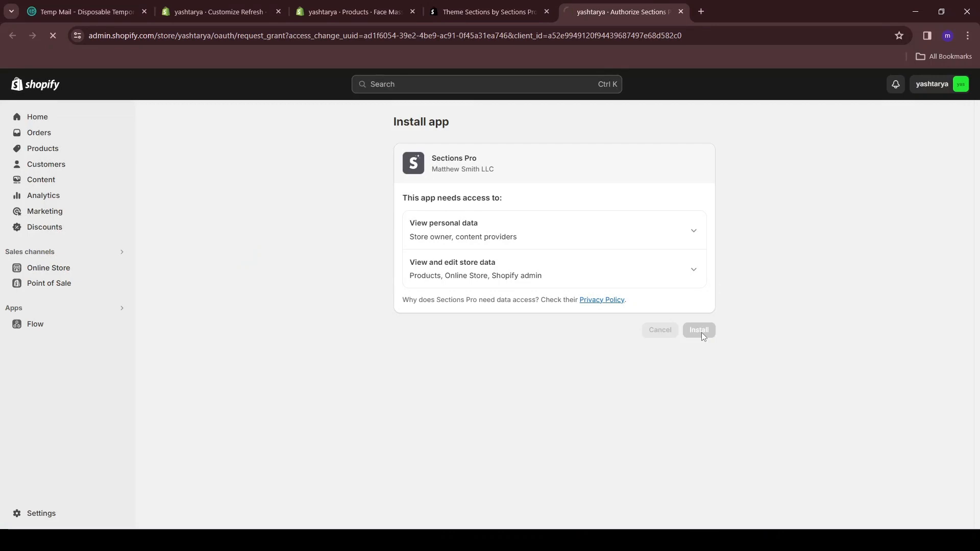
# Step: Examine the free and premium sections offered on the Sections Pro dashboard, and open the Free Sections list
pyautogui.scroll(-2, 366, 289)
pyautogui.scroll(-2, 366, 290)
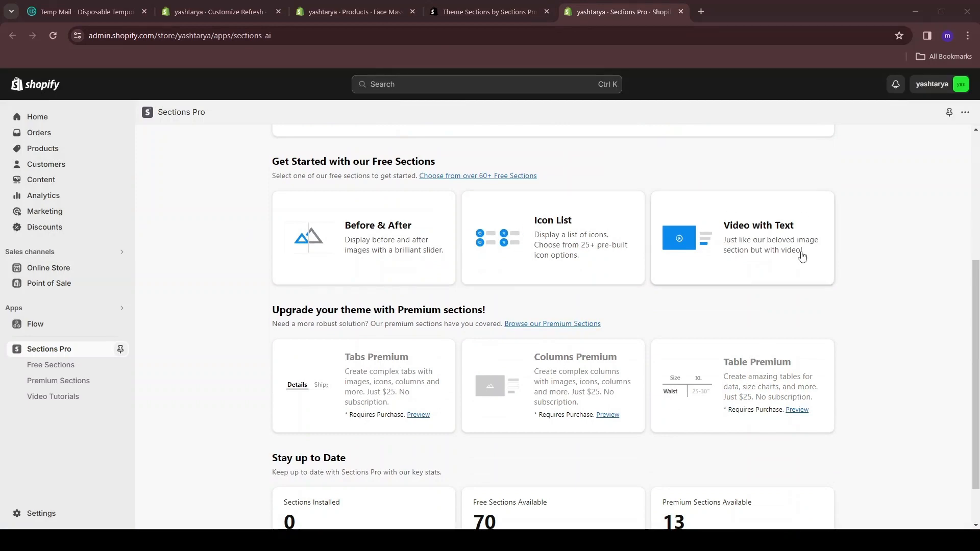
pyautogui.scroll(-1, 774, 219)
pyautogui.scroll(2, 722, 298)
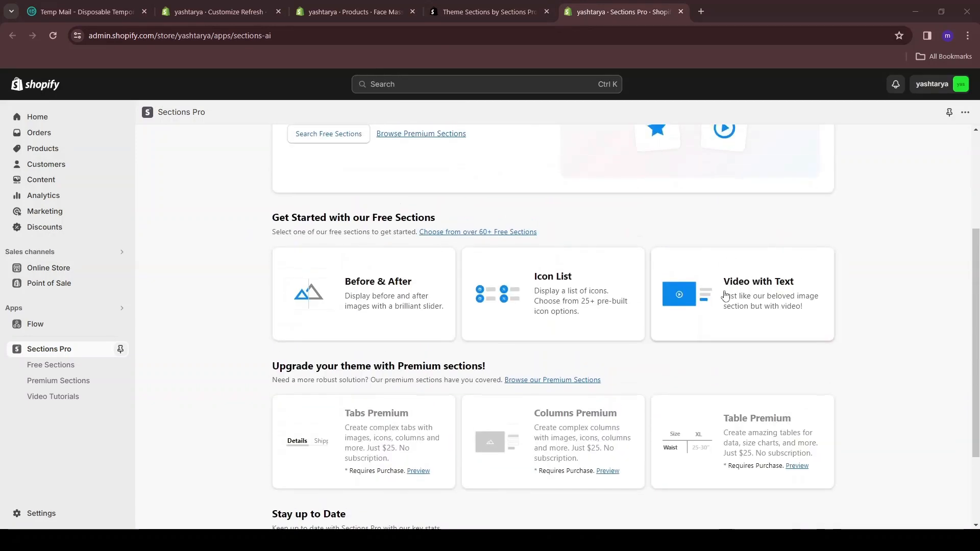
pyautogui.scroll(-2, 748, 306)
pyautogui.scroll(3, 665, 265)
pyautogui.scroll(2, 666, 266)
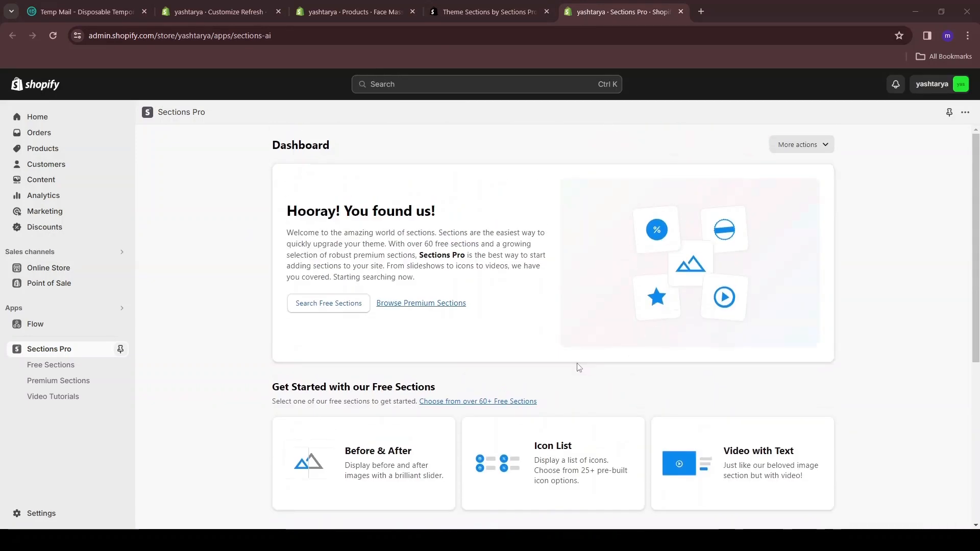
pyautogui.scroll(-5, 575, 365)
pyautogui.click(36, 363)
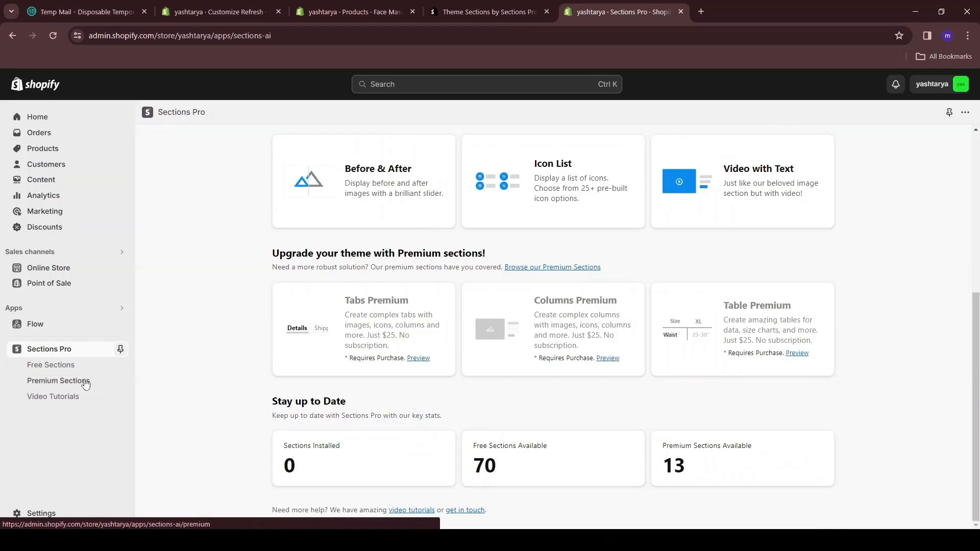
# Step: From the free sections in Sections Pro, publish the Testimonials Grid section to the Refresh (main) theme as "SP - Testimonials Grid"
pyautogui.click(54, 365)
pyautogui.scroll(-4, 595, 238)
pyautogui.scroll(-4, 596, 238)
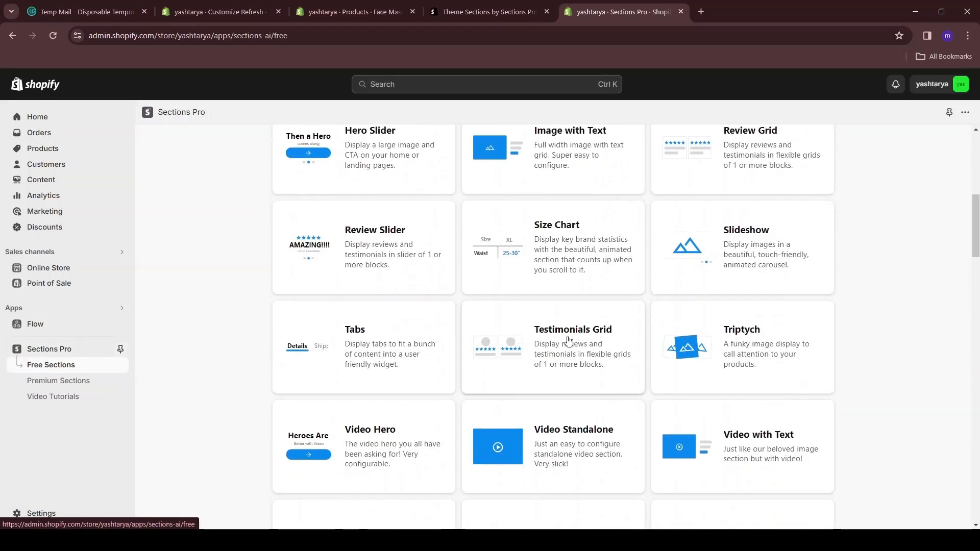
pyautogui.click(568, 341)
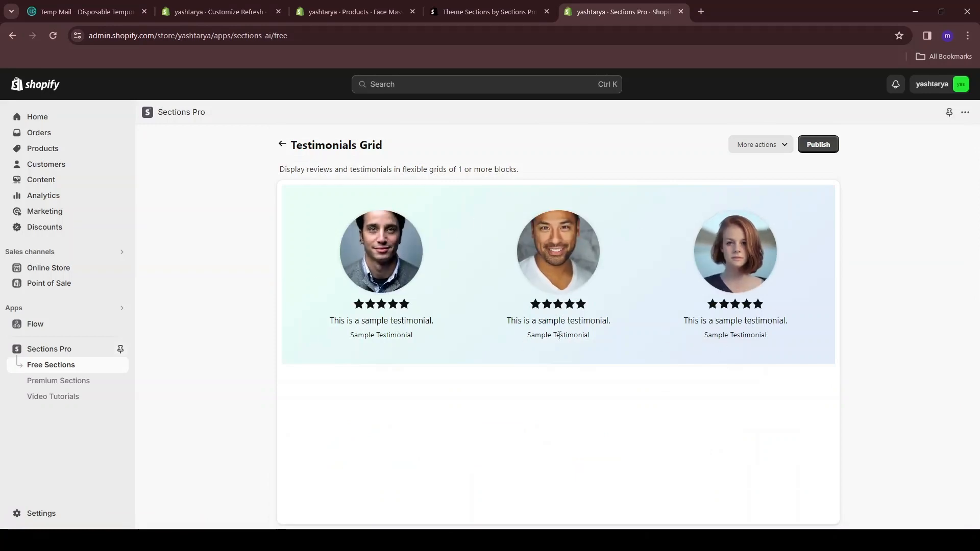
pyautogui.click(818, 145)
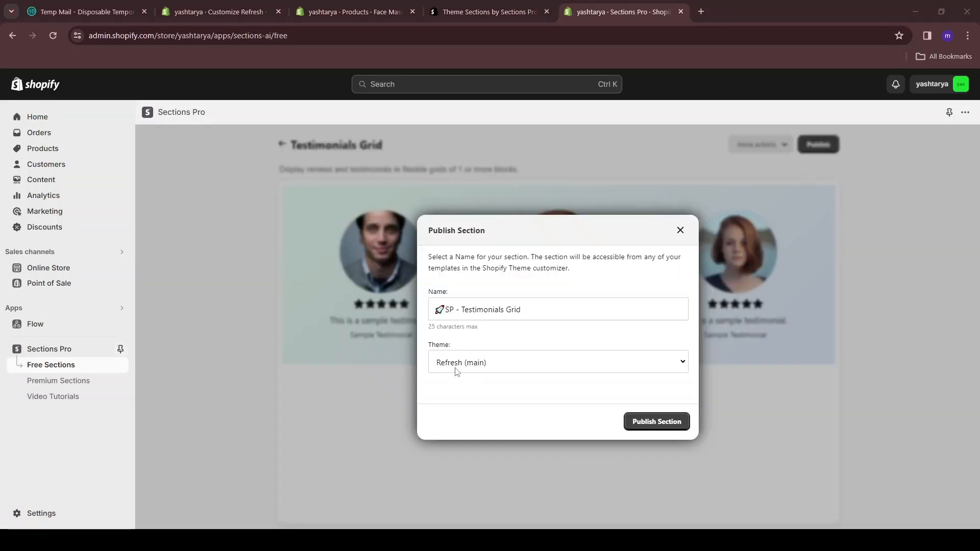
pyautogui.click(656, 426)
pyautogui.click(668, 476)
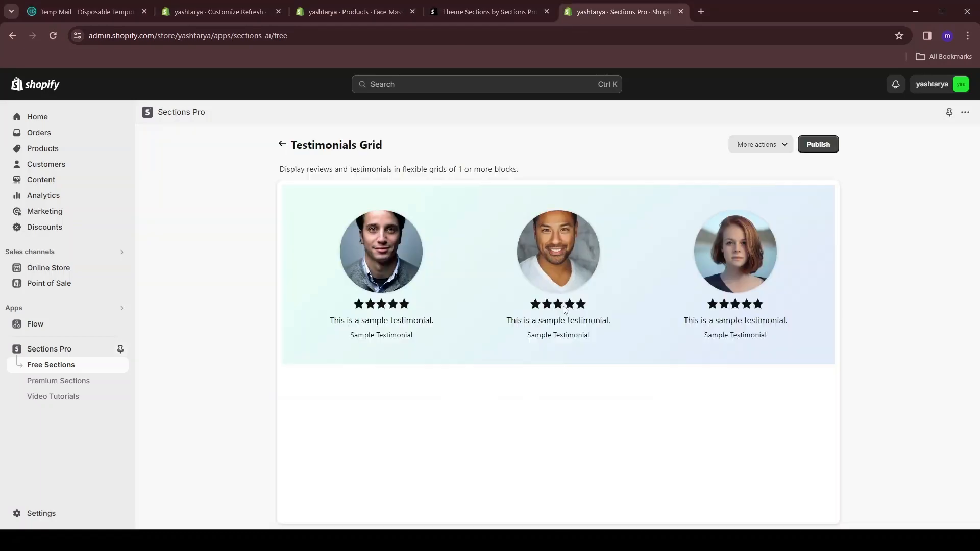
# Step: Find the free Trust Badges section and publish it to the Refresh (main) theme as "SP - Trust Badges"
pyautogui.scroll(-5, 744, 274)
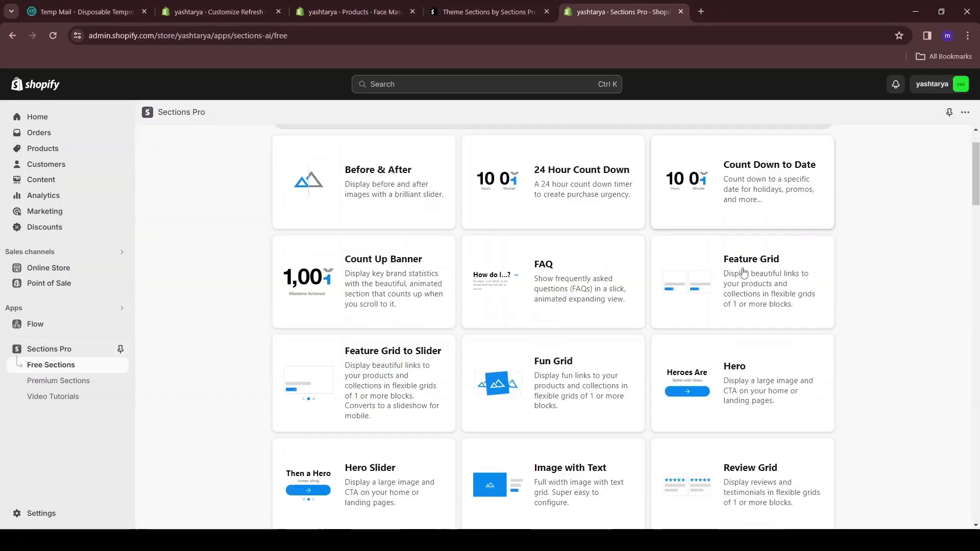
pyautogui.scroll(-10, 743, 274)
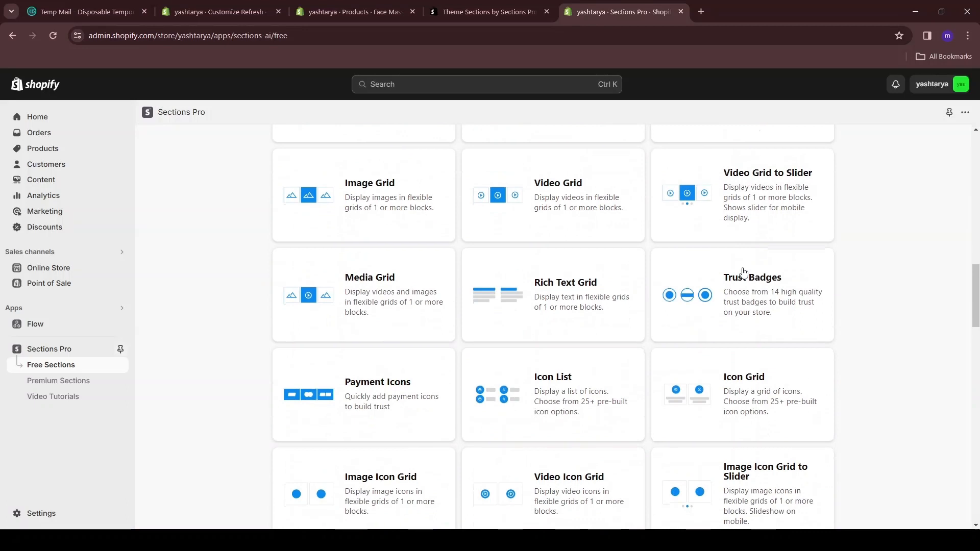
pyautogui.click(771, 300)
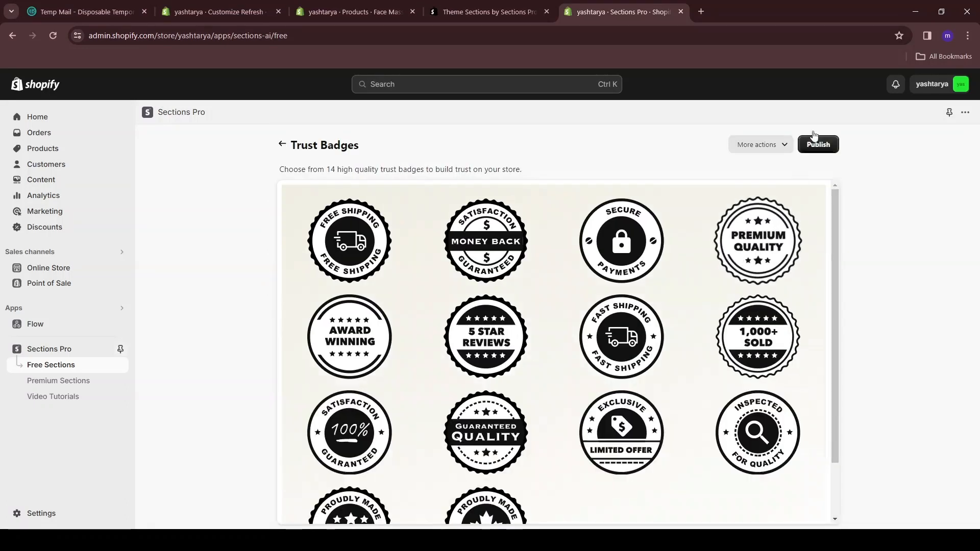
pyautogui.click(817, 143)
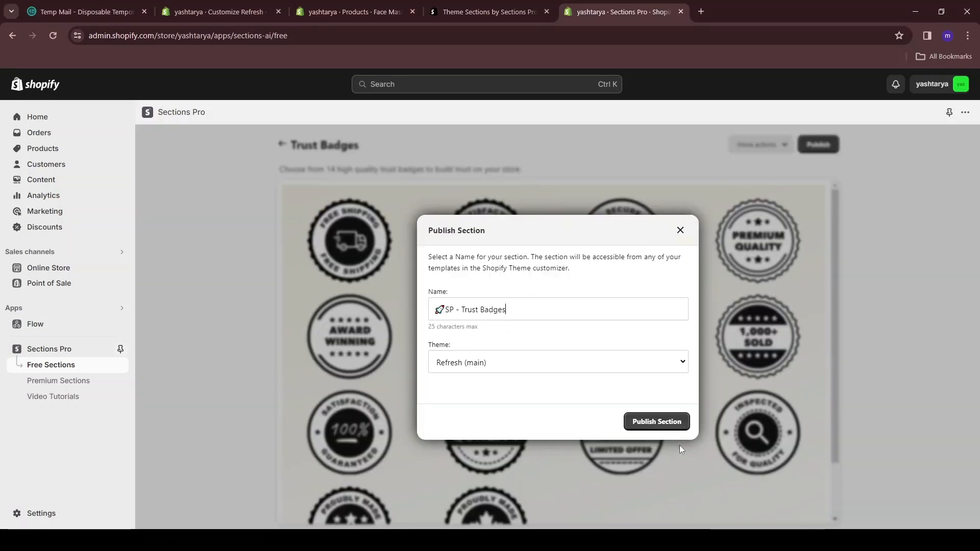
pyautogui.click(657, 422)
pyautogui.click(670, 477)
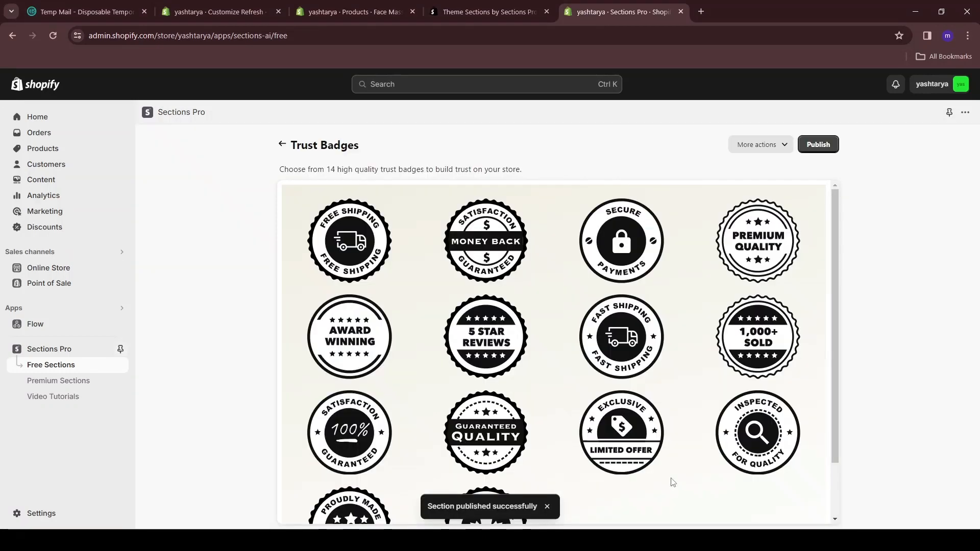
# Step: Switch to the Refresh theme customizer and save the pending changes to the default product template
pyautogui.click(198, 4)
pyautogui.scroll(5, 555, 237)
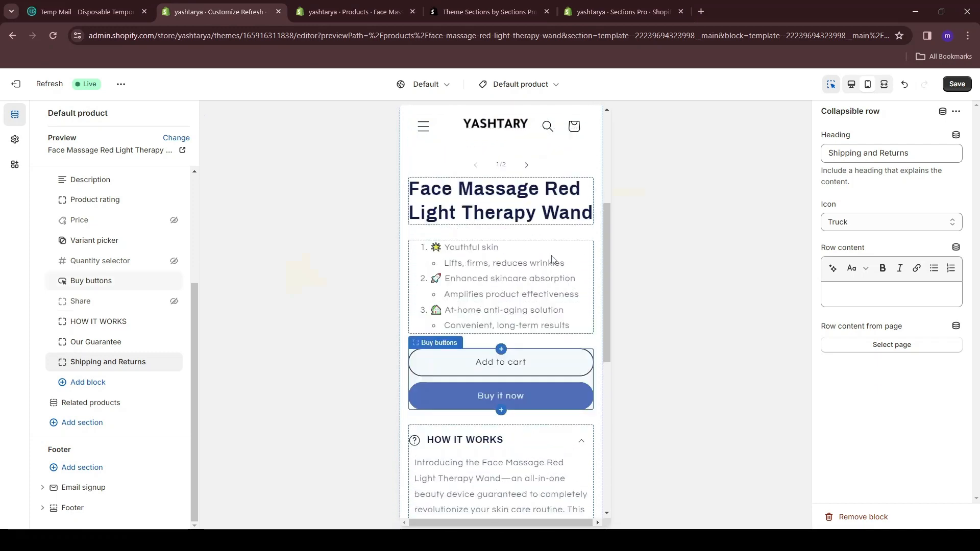
pyautogui.scroll(-2, 550, 256)
pyautogui.click(956, 84)
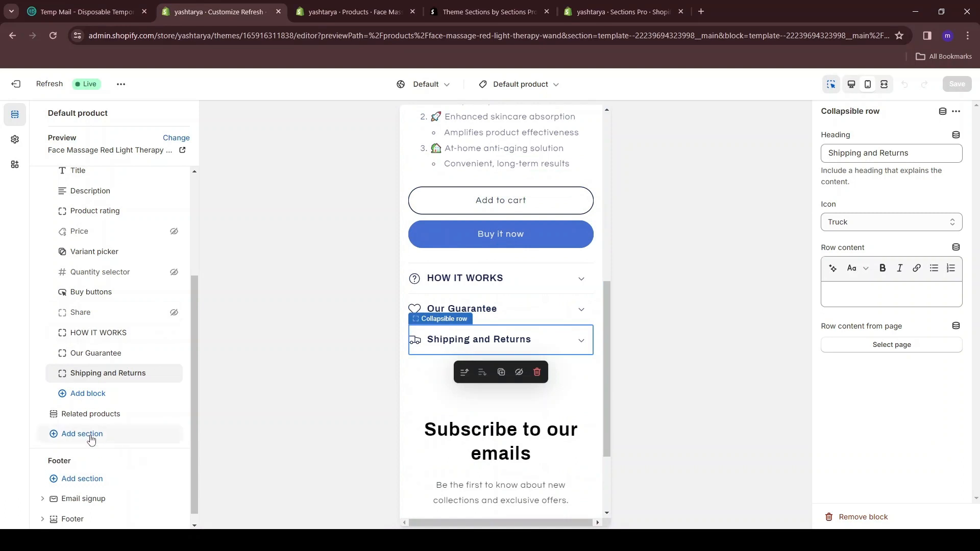
# Step: Add the SP - Trust Badges section to the product template and set its columns on mobile to 3 columns
pyautogui.click(83, 436)
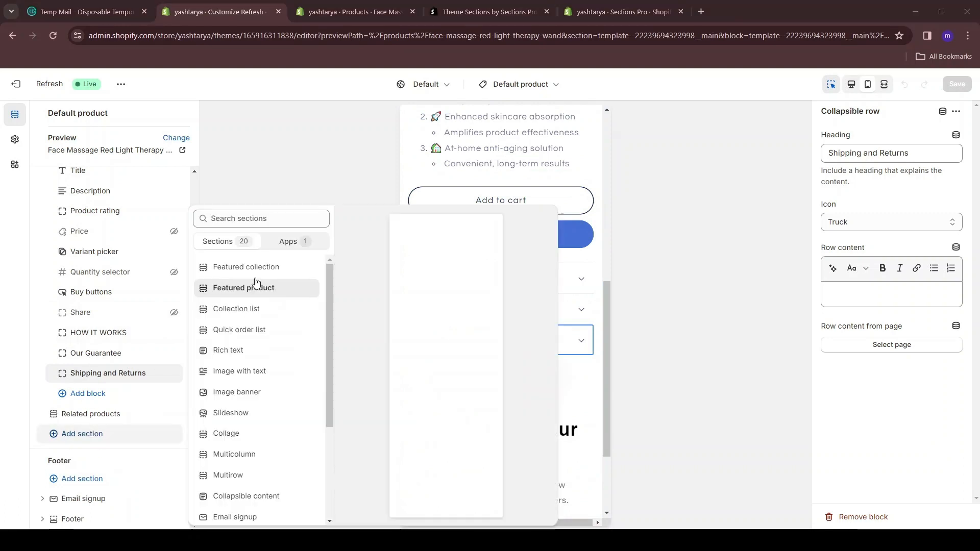
pyautogui.scroll(-3, 256, 284)
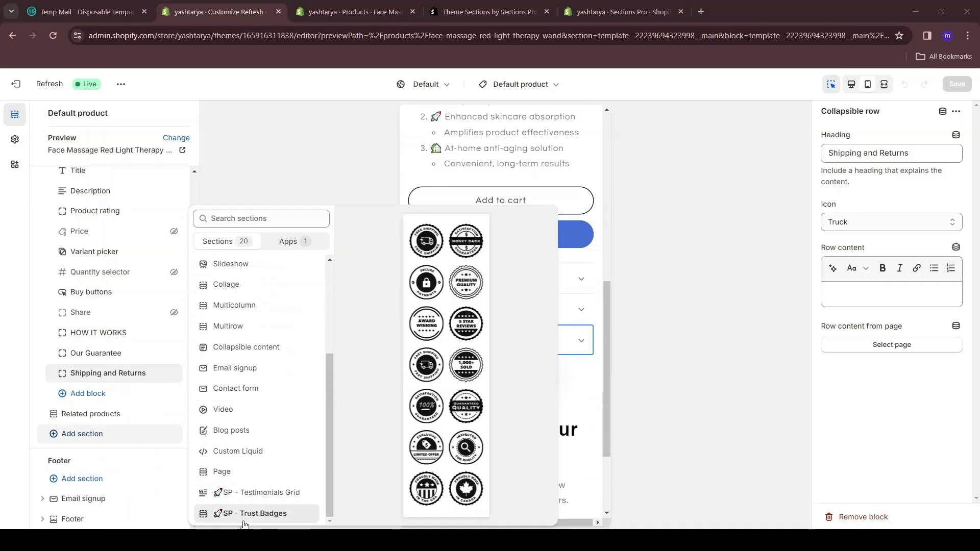
pyautogui.click(244, 513)
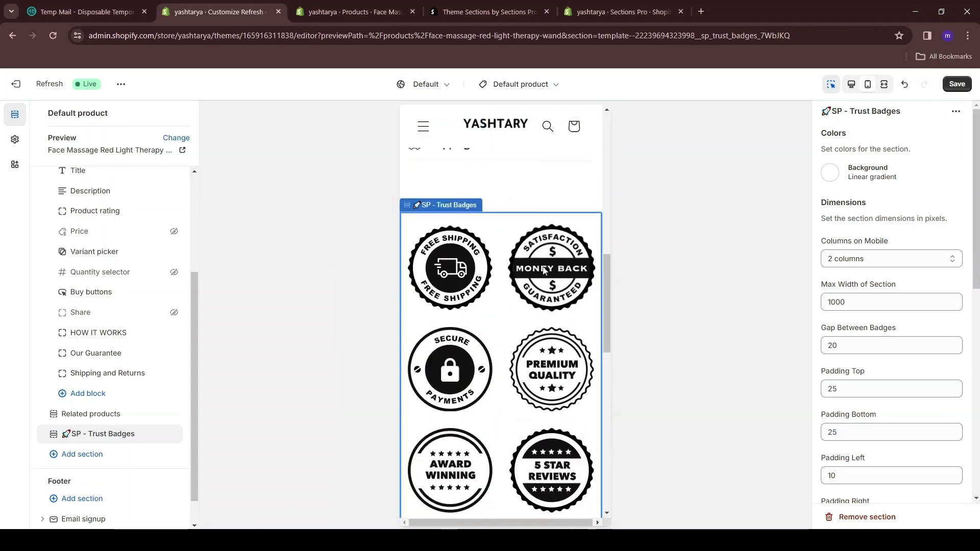
pyautogui.scroll(-6, 554, 332)
pyautogui.scroll(-3, 554, 332)
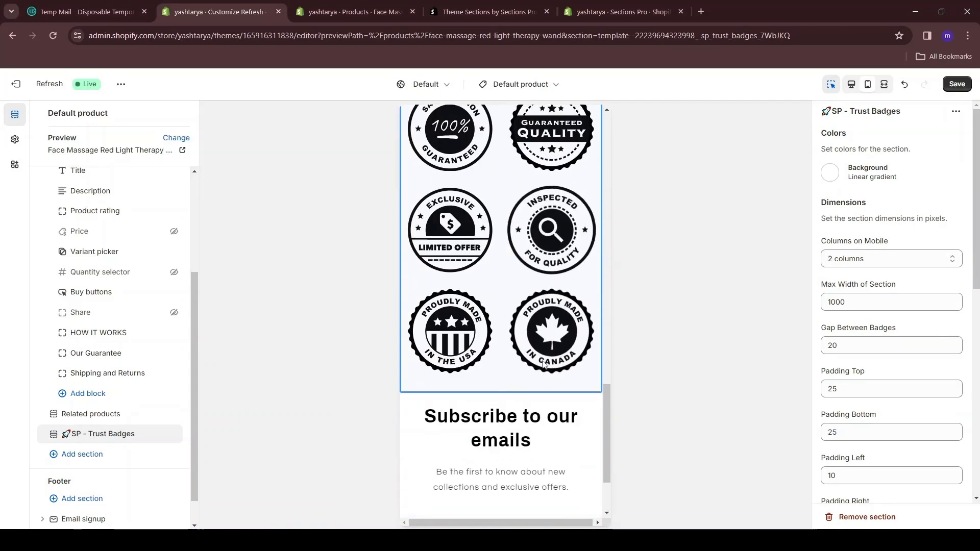
pyautogui.scroll(10, 553, 329)
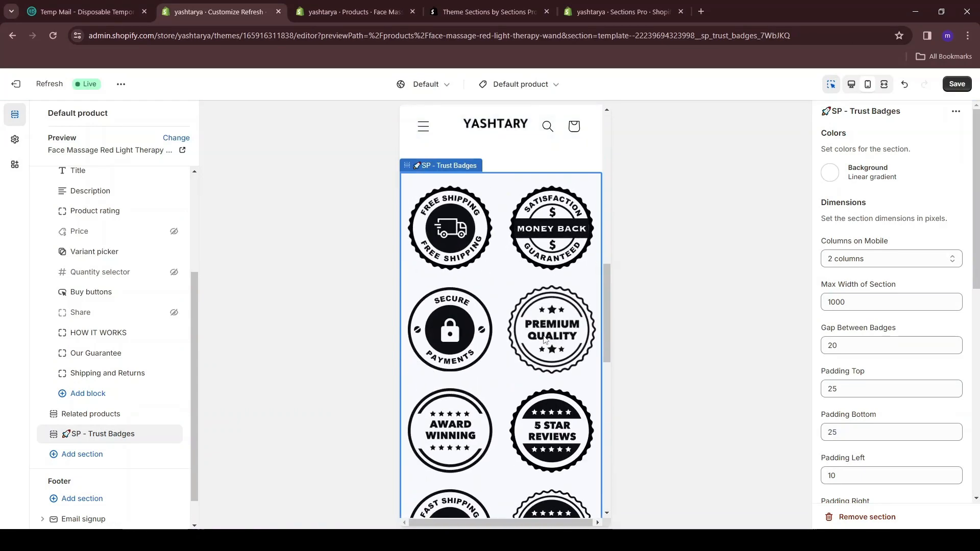
pyautogui.click(842, 260)
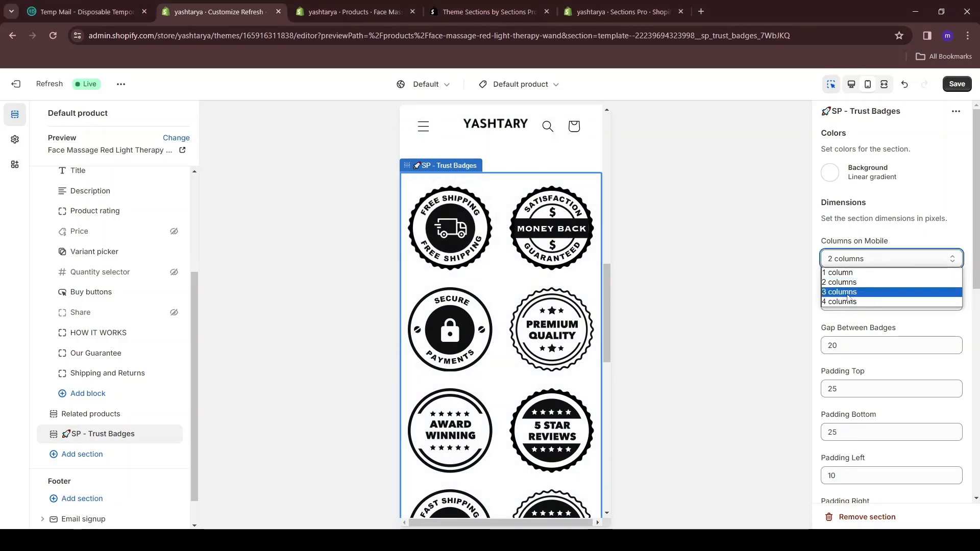
pyautogui.click(872, 296)
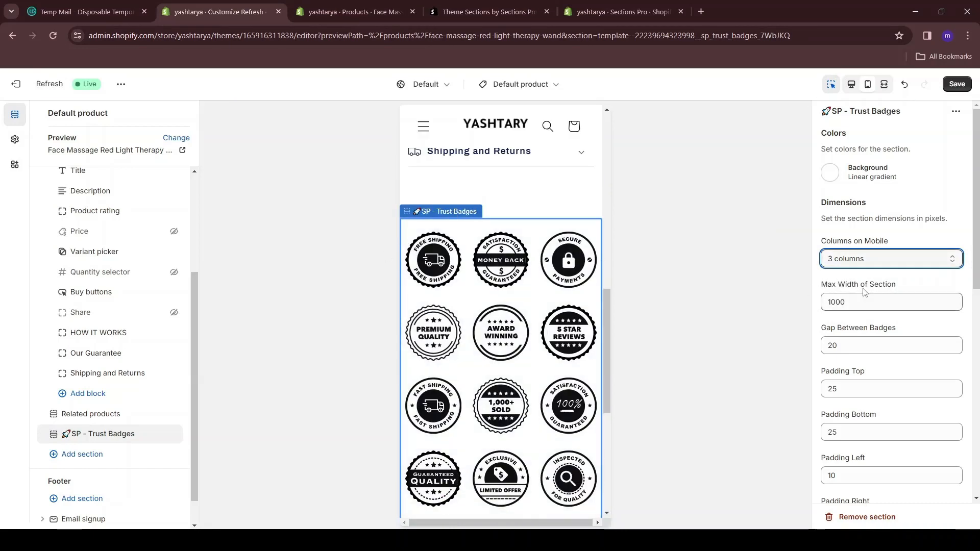
# Step: Show only the Free Shipping, Money Back and Secure Payments badges in the Trust Badges section, and save the template
pyautogui.scroll(-6, 863, 291)
pyautogui.scroll(-2, 863, 290)
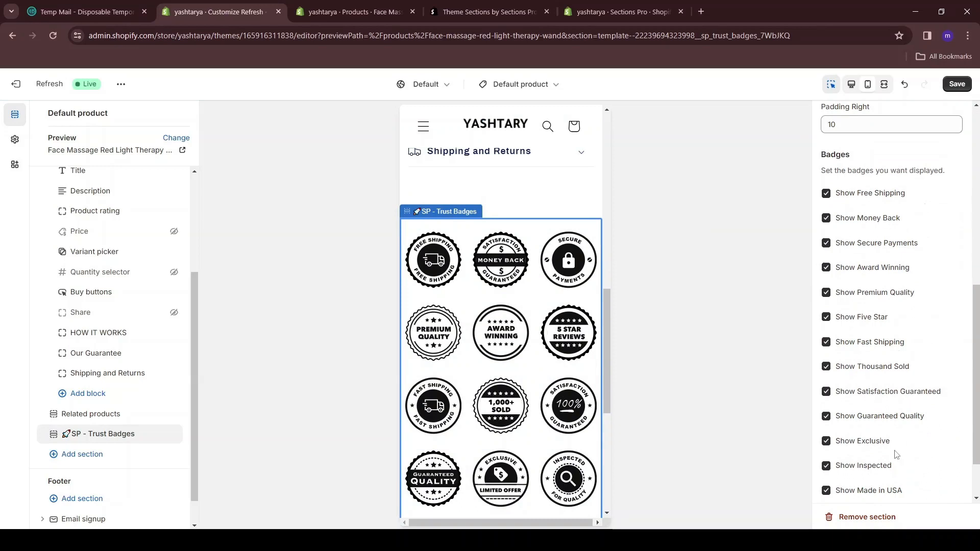
pyautogui.scroll(-2, 853, 151)
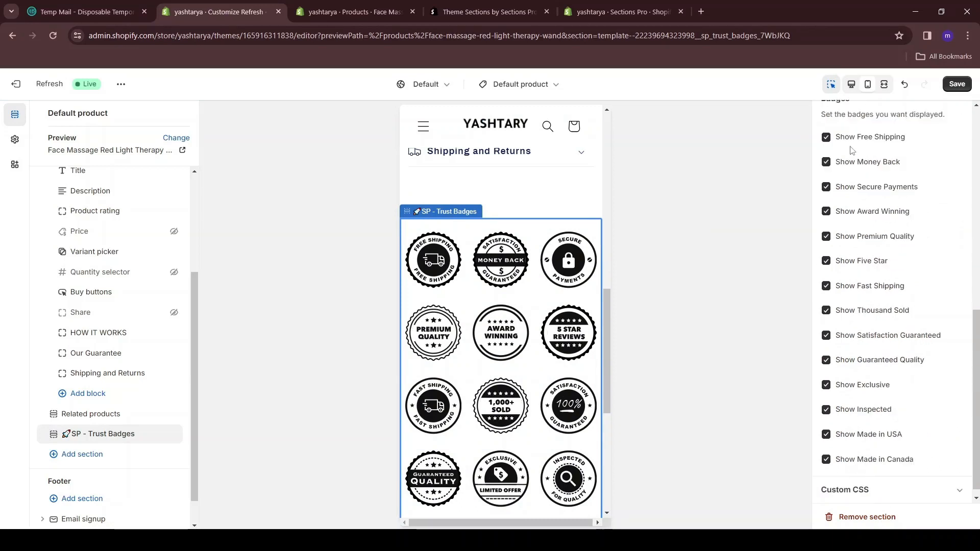
pyautogui.scroll(2, 856, 343)
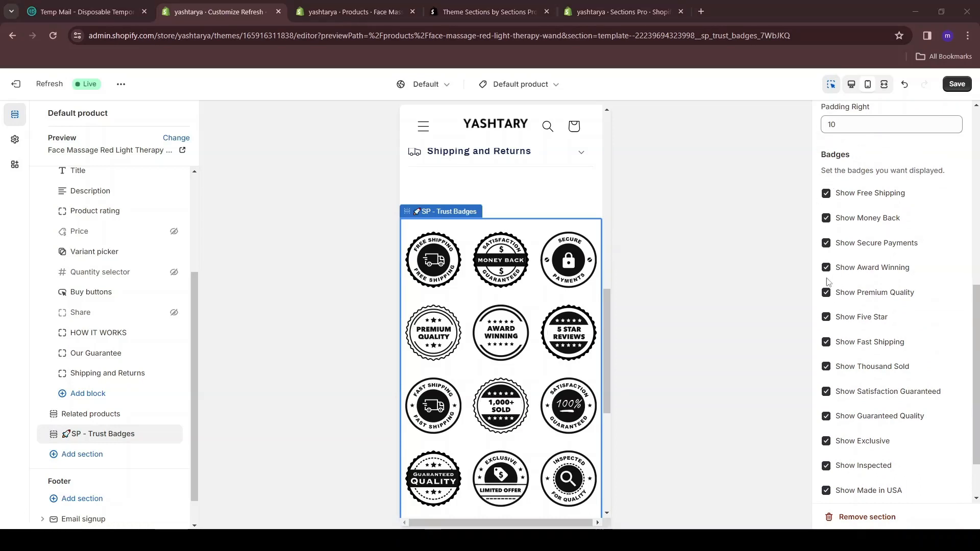
pyautogui.click(827, 297)
pyautogui.click(826, 320)
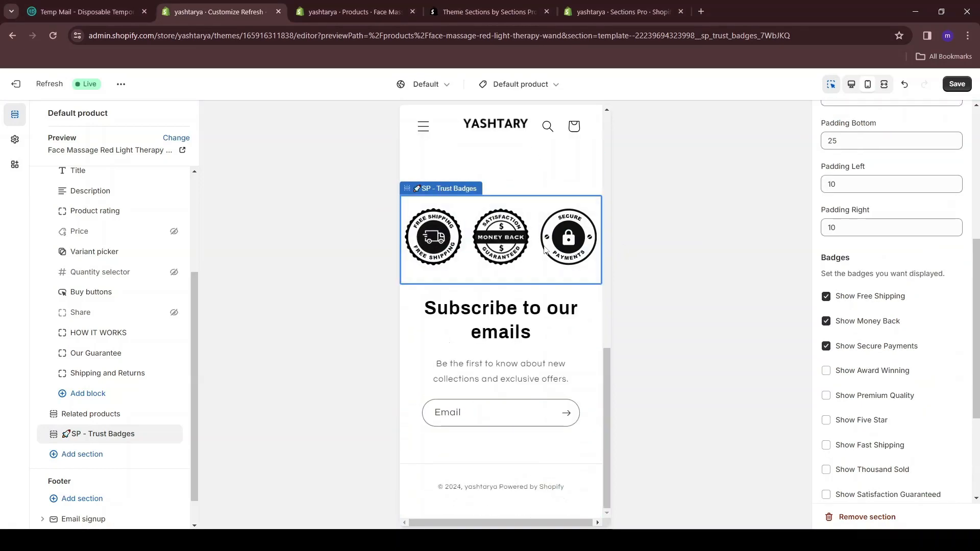
pyautogui.click(956, 85)
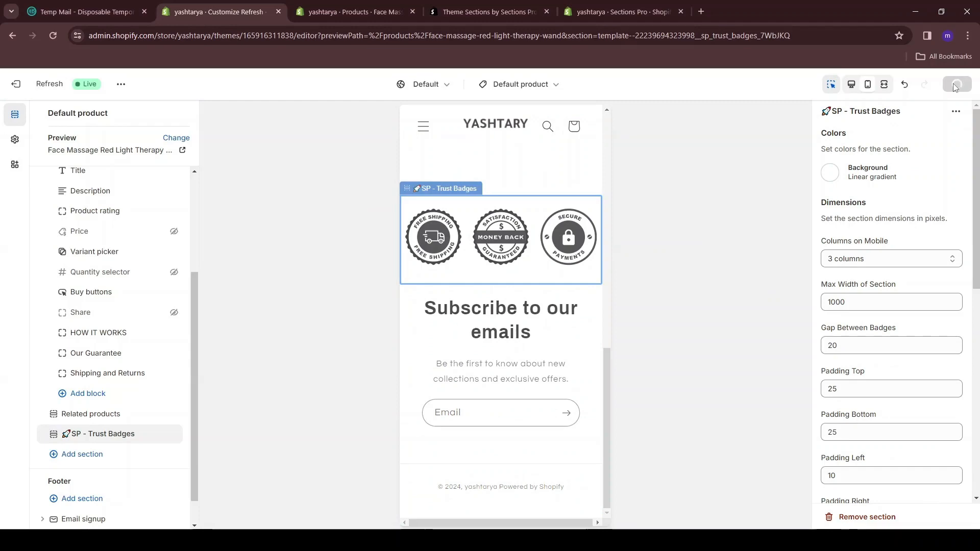
# Step: Move the Trust Badges section above Related products, and set its top padding to 0 and bottom padding to 10
pyautogui.moveTo(82, 437); pyautogui.dragTo(80, 411)
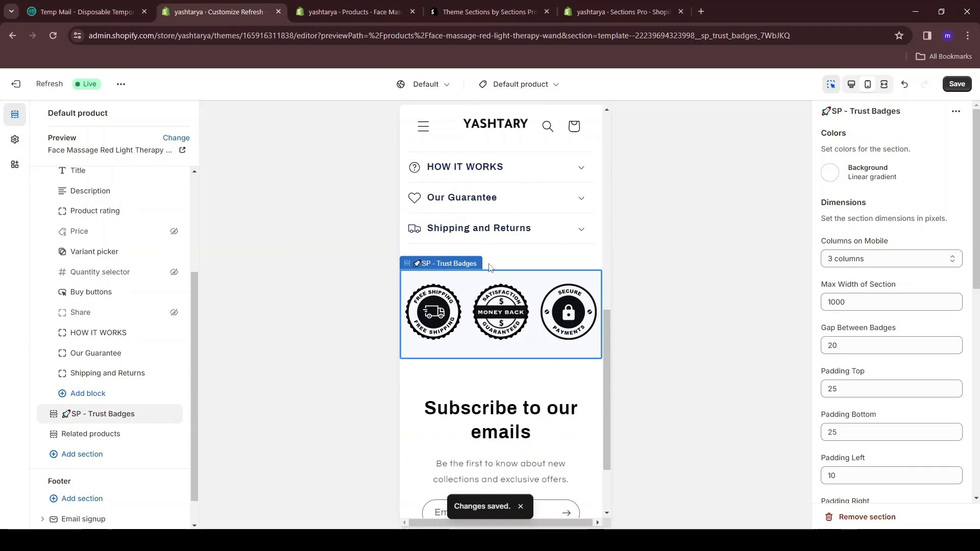
pyautogui.scroll(1, 490, 267)
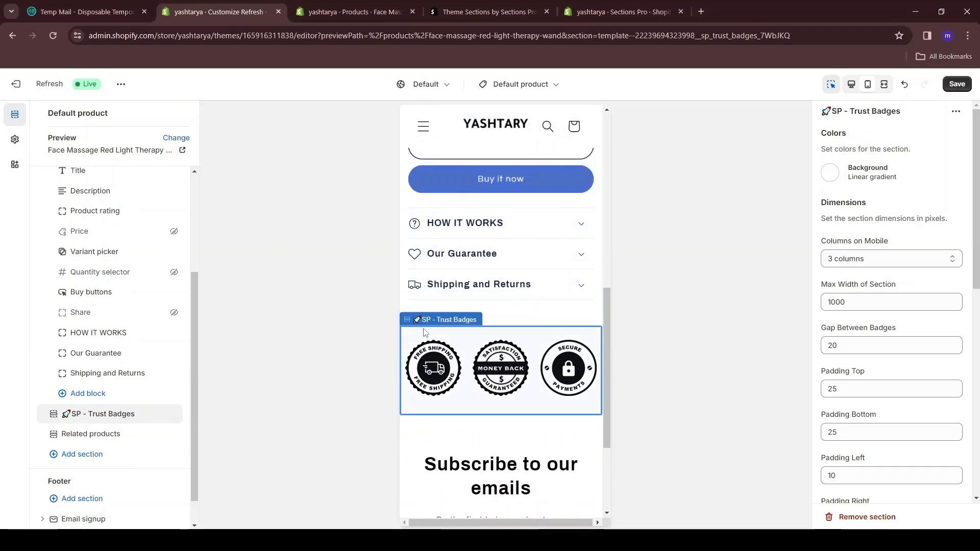
pyautogui.click(843, 392)
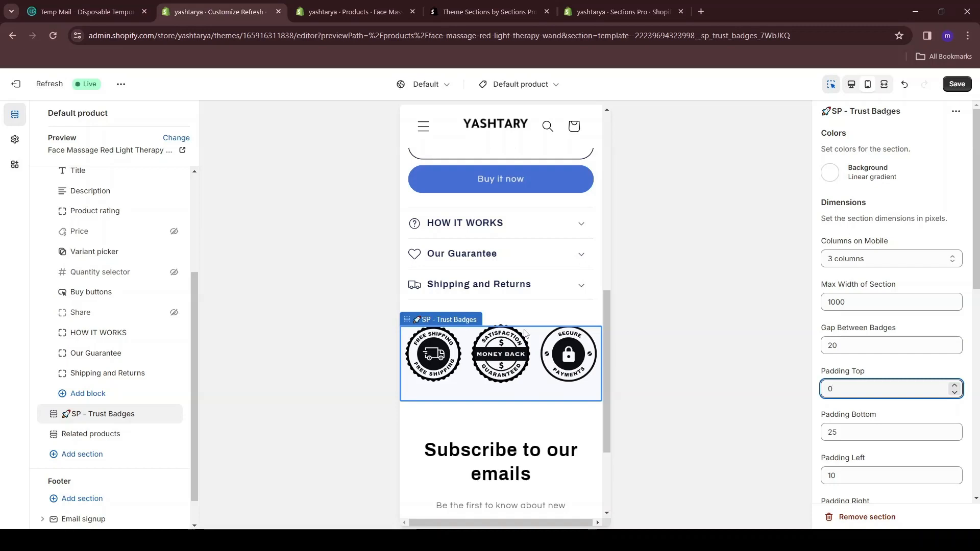
pyautogui.doubleClick(837, 430)
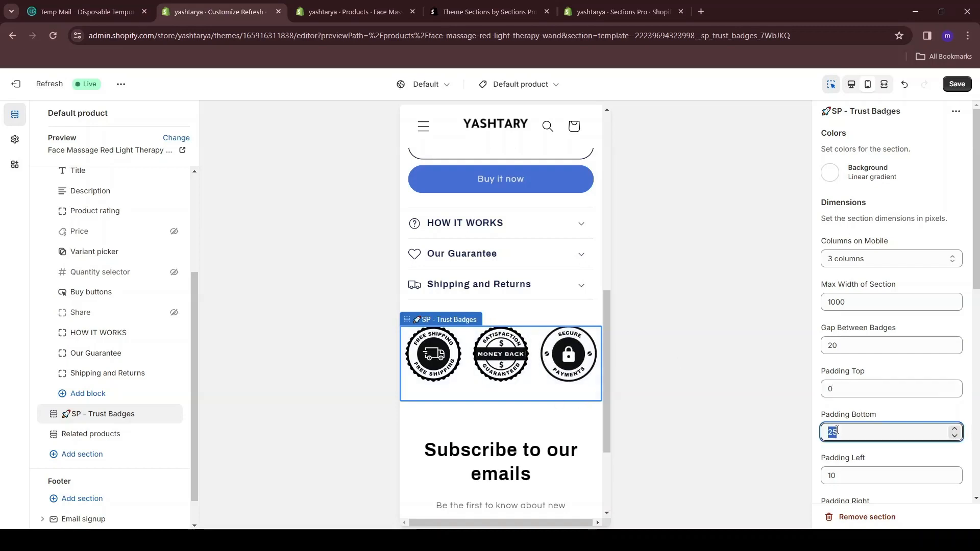
pyautogui.write('10')
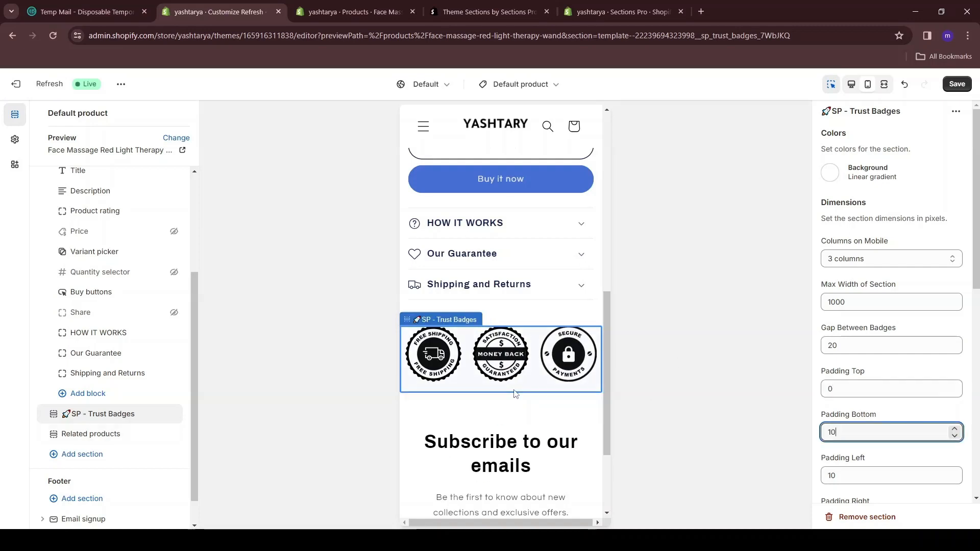
# Step: Set the Product information section's top padding to 20 px
pyautogui.scroll(10, 540, 173)
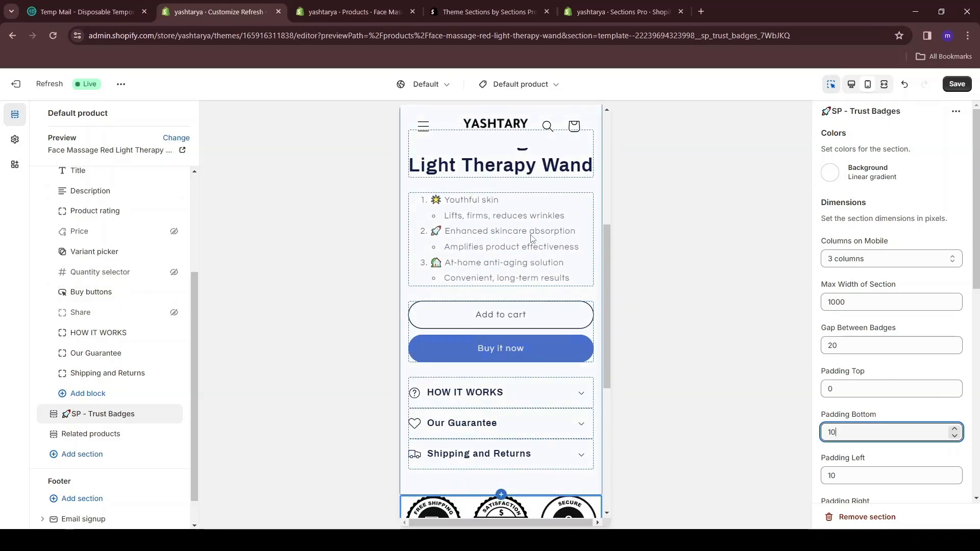
pyautogui.click(532, 191)
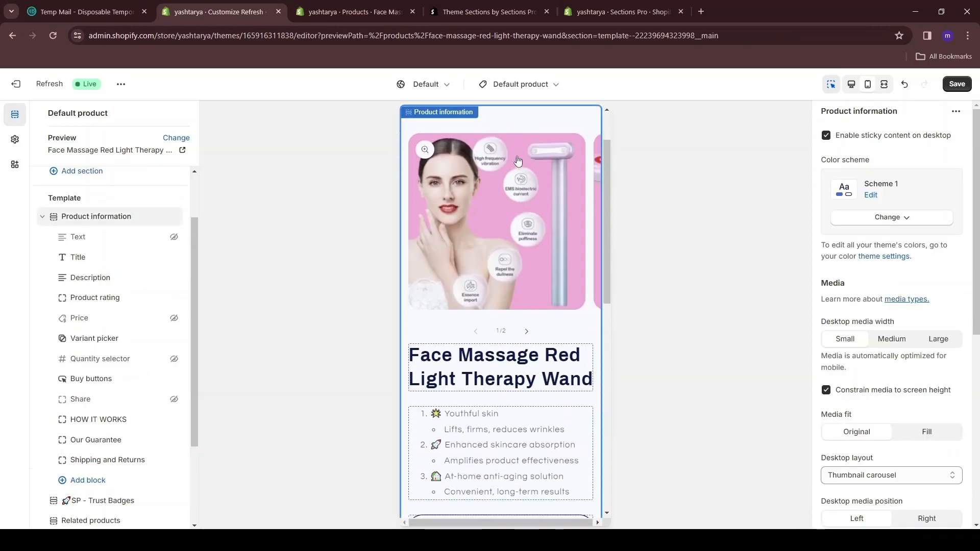
pyautogui.scroll(1, 524, 154)
pyautogui.scroll(-7, 829, 423)
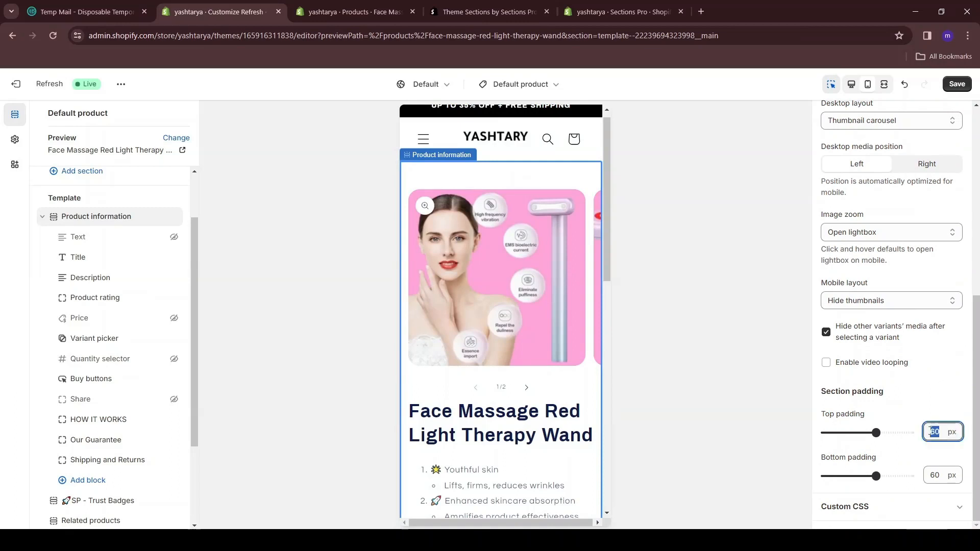
pyautogui.click(517, 182)
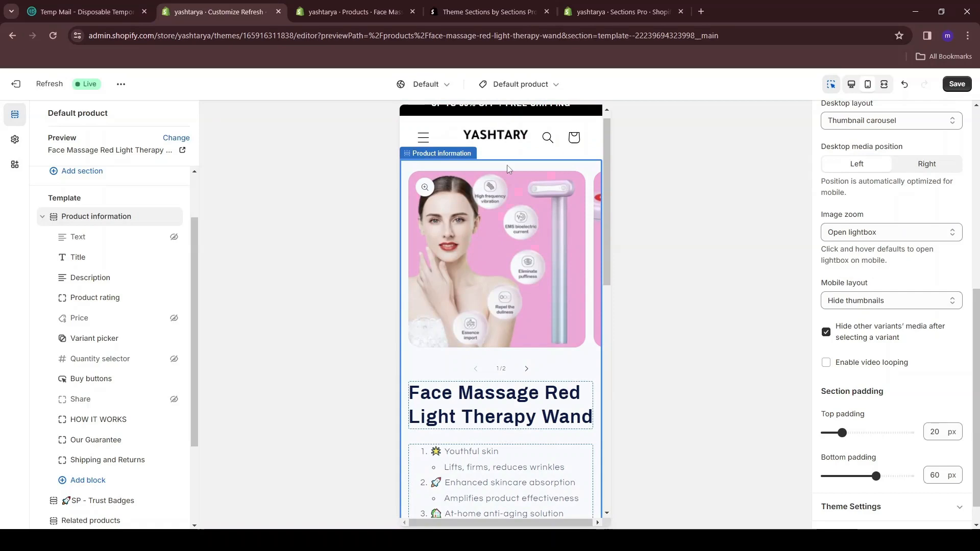
# Step: Add the SP - Testimonials Grid section to the product template below Related products
pyautogui.scroll(-10, 509, 194)
pyautogui.scroll(-3, 79, 475)
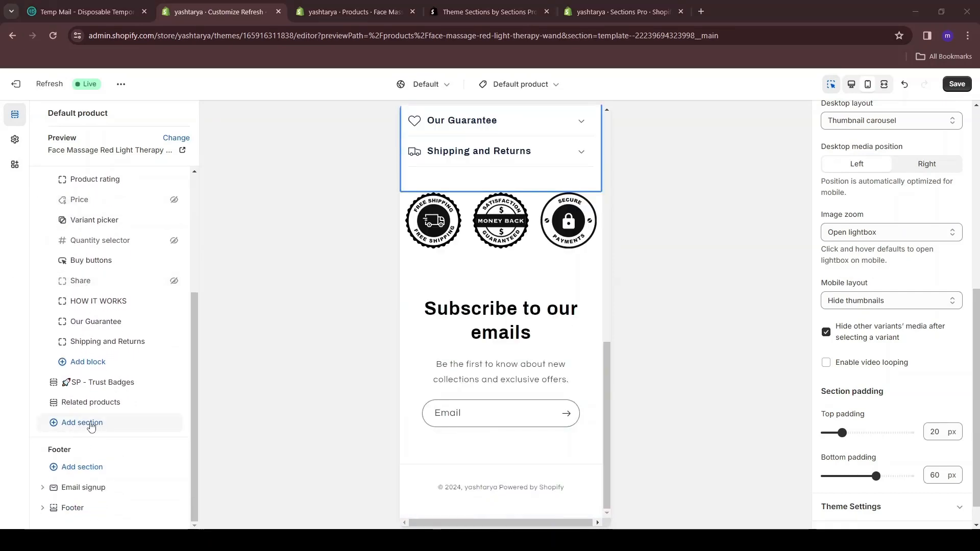
pyautogui.click(91, 426)
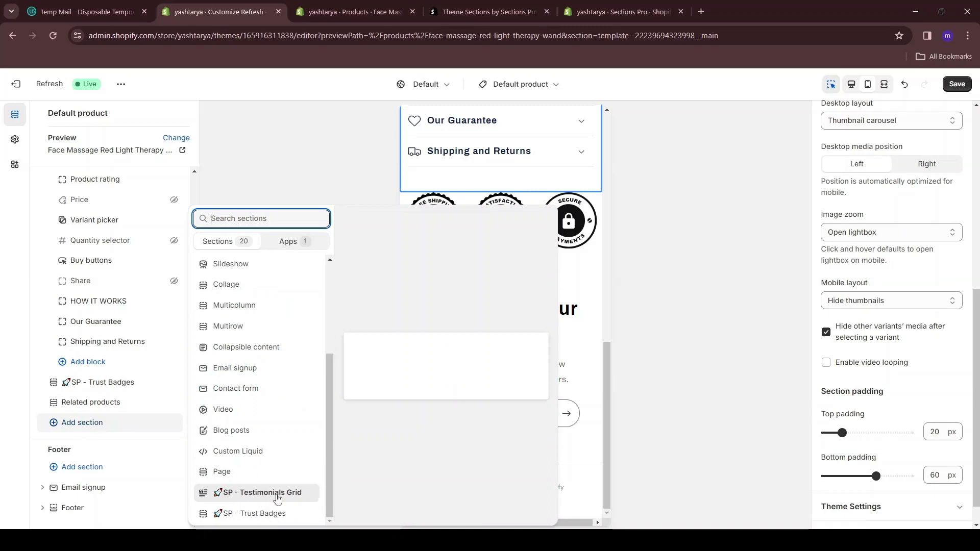
pyautogui.click(273, 499)
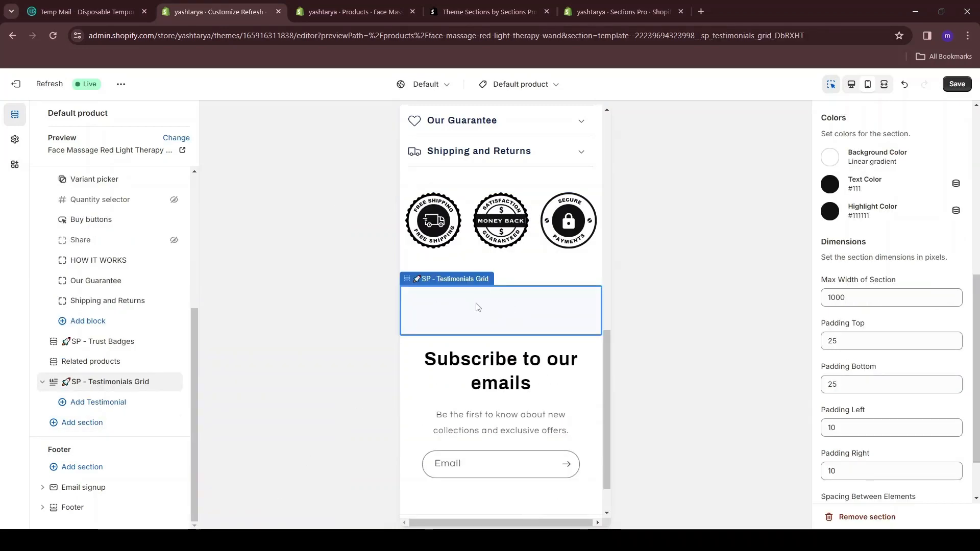
# Step: Add a Testimonial block to the SP - Testimonials Grid section
pyautogui.click(87, 403)
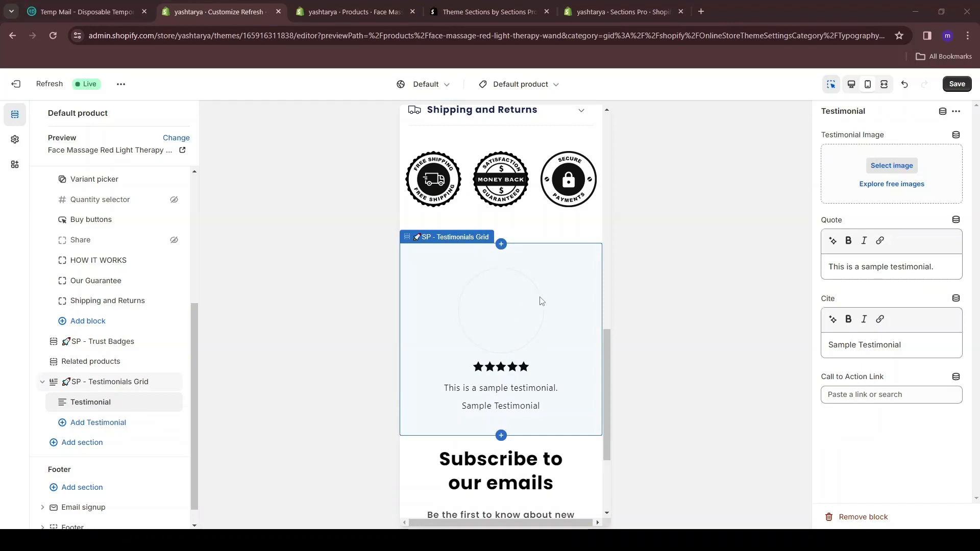
pyautogui.scroll(-1, 61, 392)
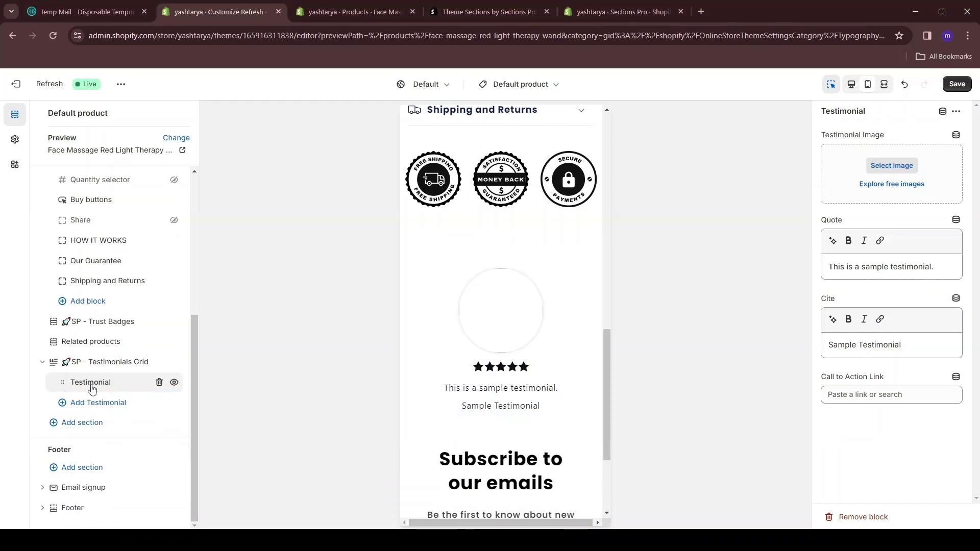
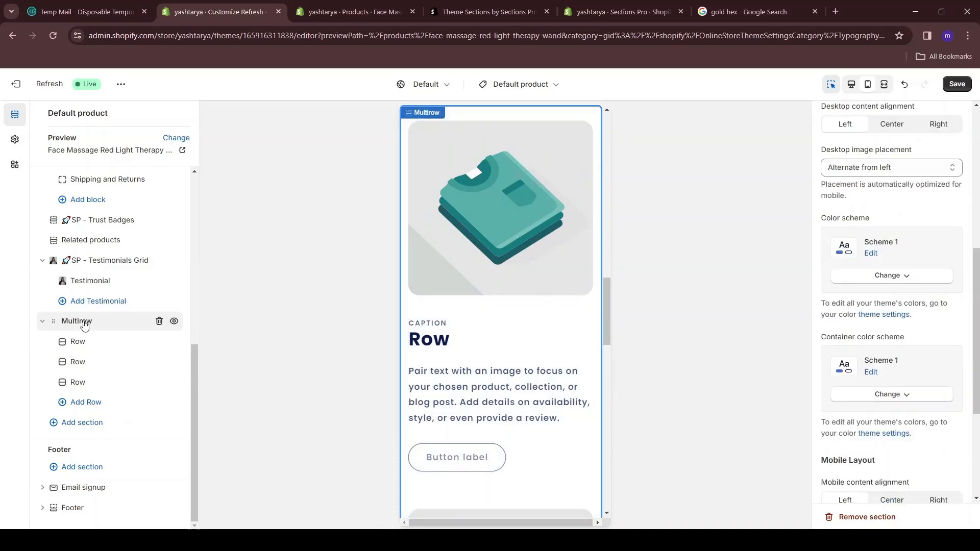
# Step: Set the Multirow section's mobile content alignment to Center and check its rows in the mobile preview
pyautogui.scroll(-4, 871, 357)
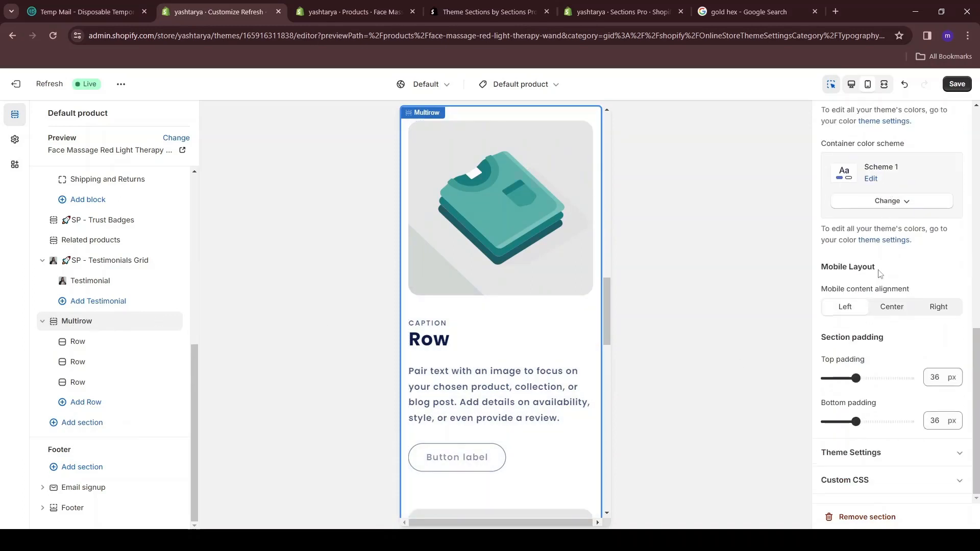
pyautogui.click(896, 308)
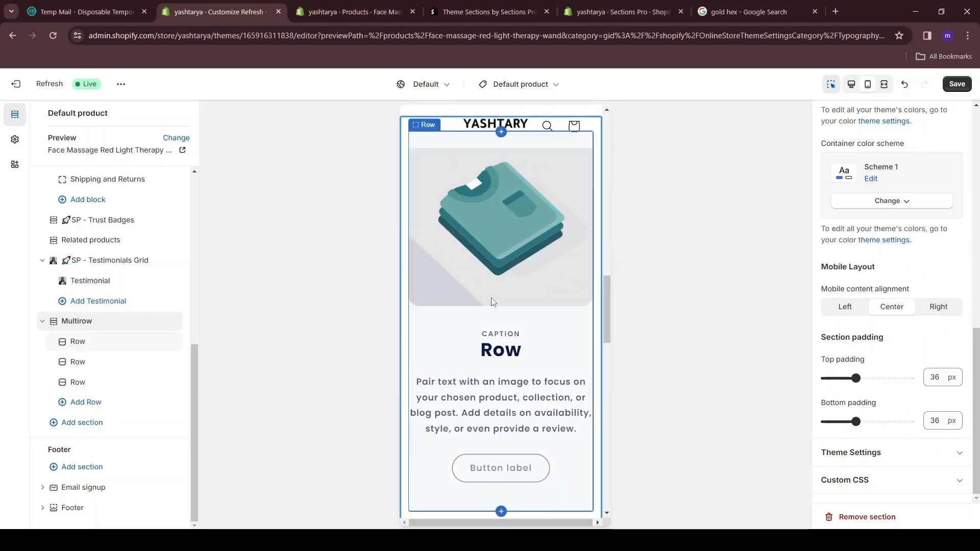
pyautogui.scroll(-3, 490, 204)
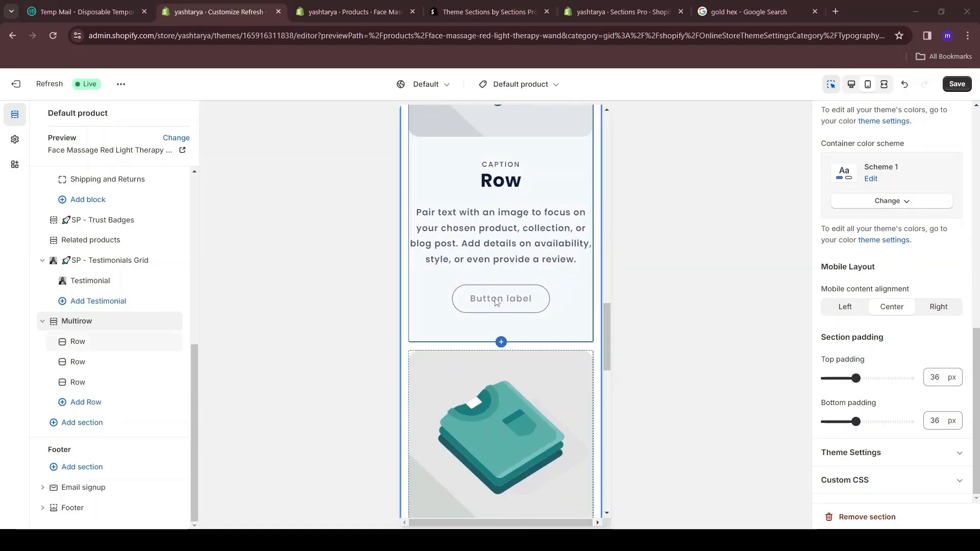
pyautogui.scroll(5, 496, 302)
pyautogui.scroll(-8, 526, 339)
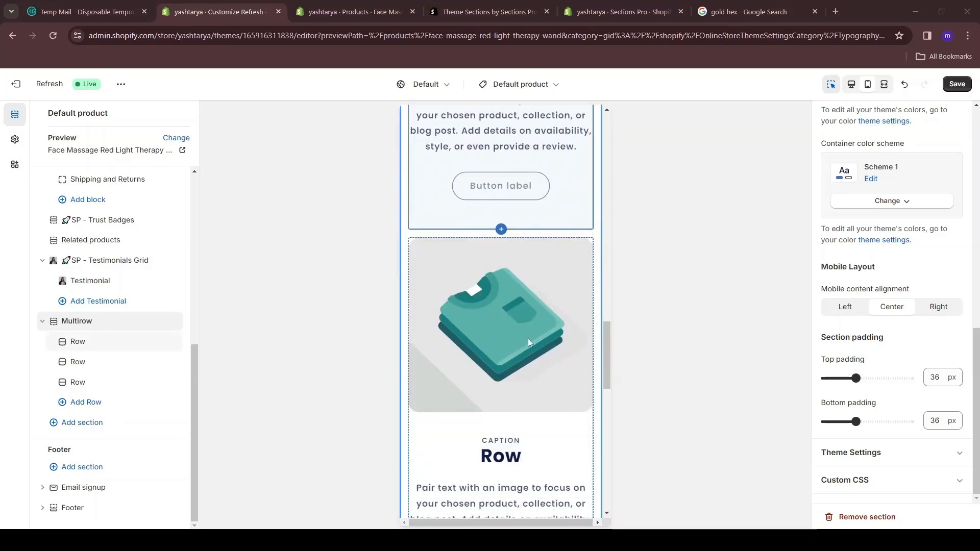
pyautogui.scroll(-4, 528, 338)
pyautogui.scroll(2, 531, 312)
# Step: Clear the button labels of the rows in the Multirow section
pyautogui.click(532, 272)
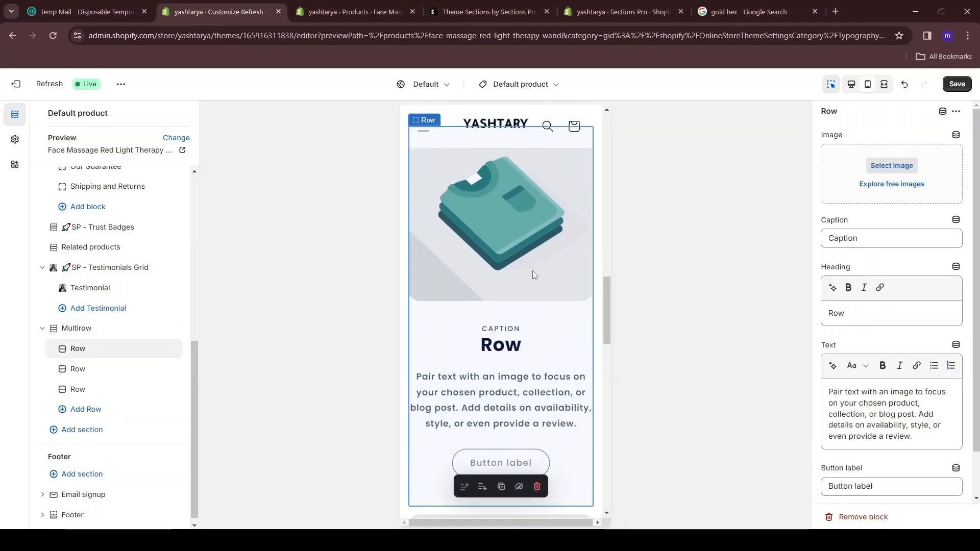
pyautogui.scroll(-1, 888, 408)
pyautogui.tripleClick(881, 433)
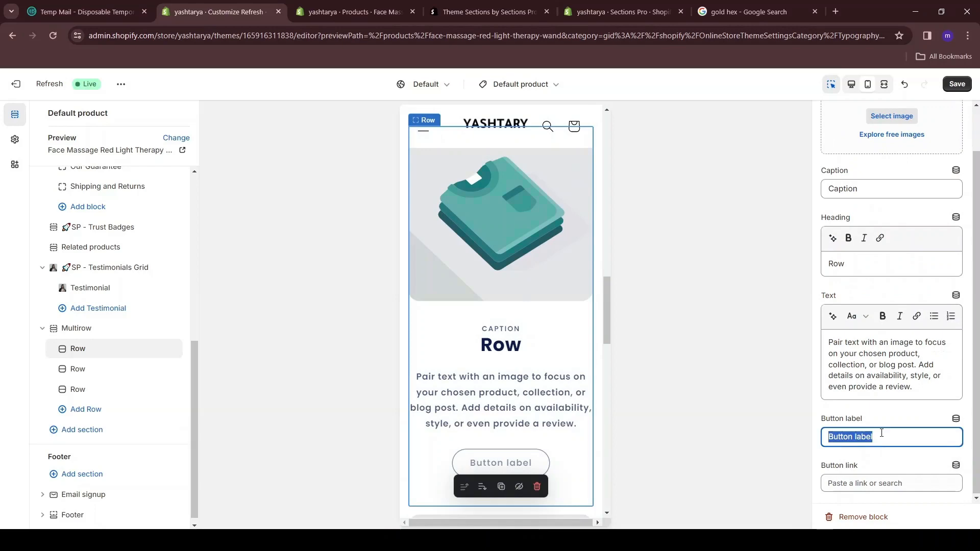
pyautogui.press('BackSpace')
pyautogui.hotkey('ctrl', 'z')
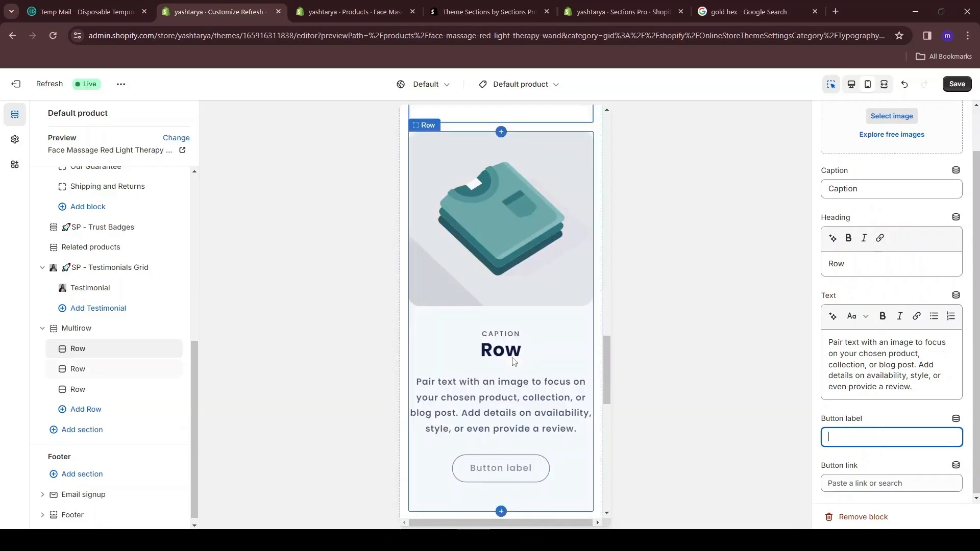
pyautogui.hotkey('ctrl', 'shift', 'z')
pyautogui.scroll(-2, 544, 351)
pyautogui.scroll(-2, 543, 351)
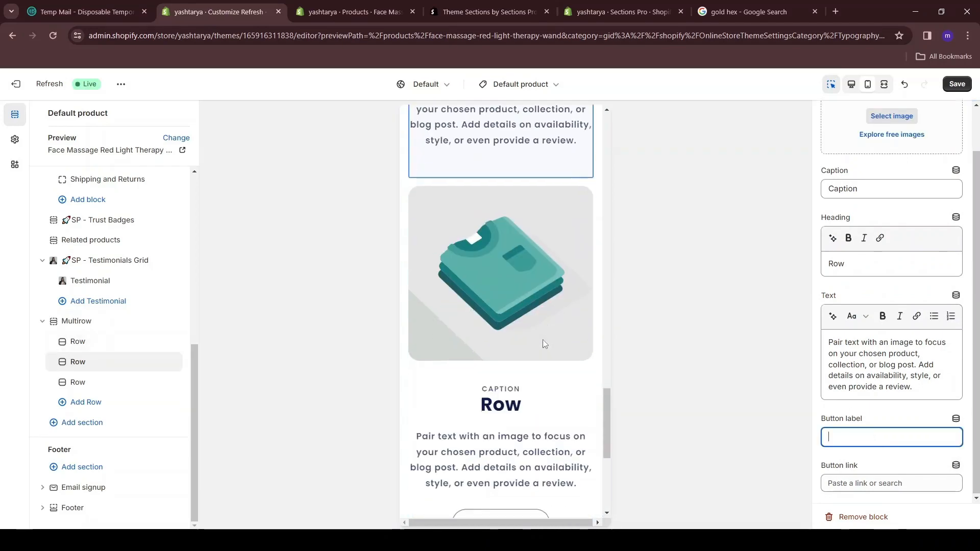
# Step: Set the Multirow section's container color scheme to Scheme 5
pyautogui.click(64, 332)
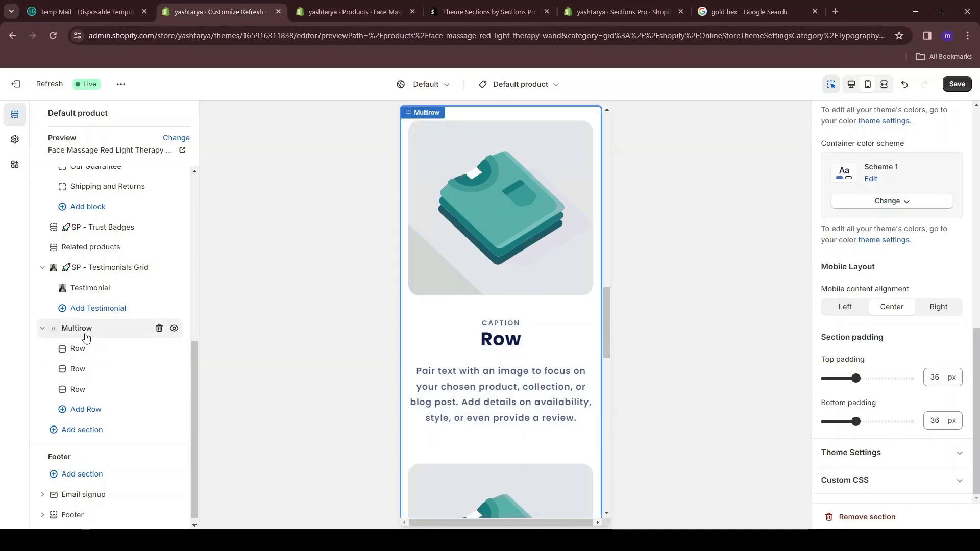
pyautogui.scroll(3, 892, 195)
pyautogui.scroll(2, 870, 240)
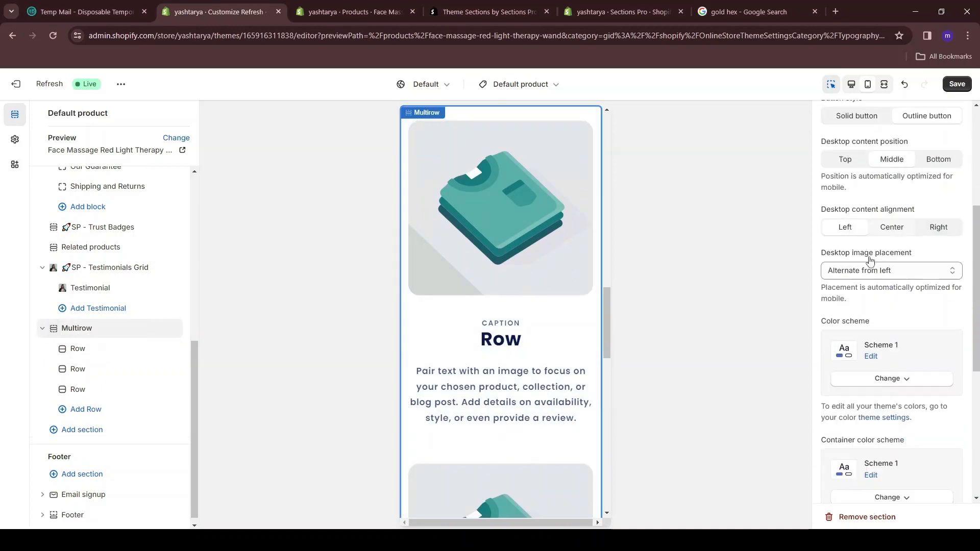
pyautogui.scroll(-2, 870, 240)
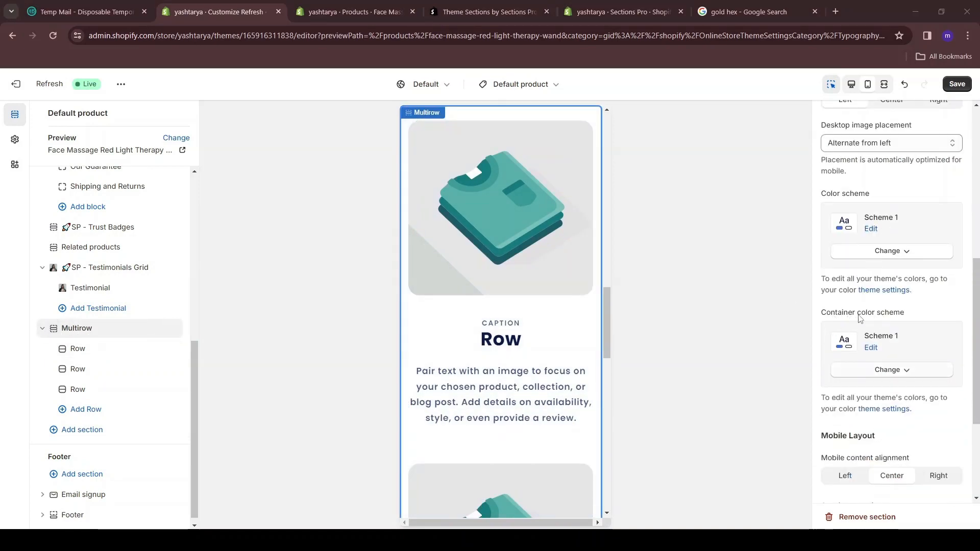
pyautogui.click(893, 375)
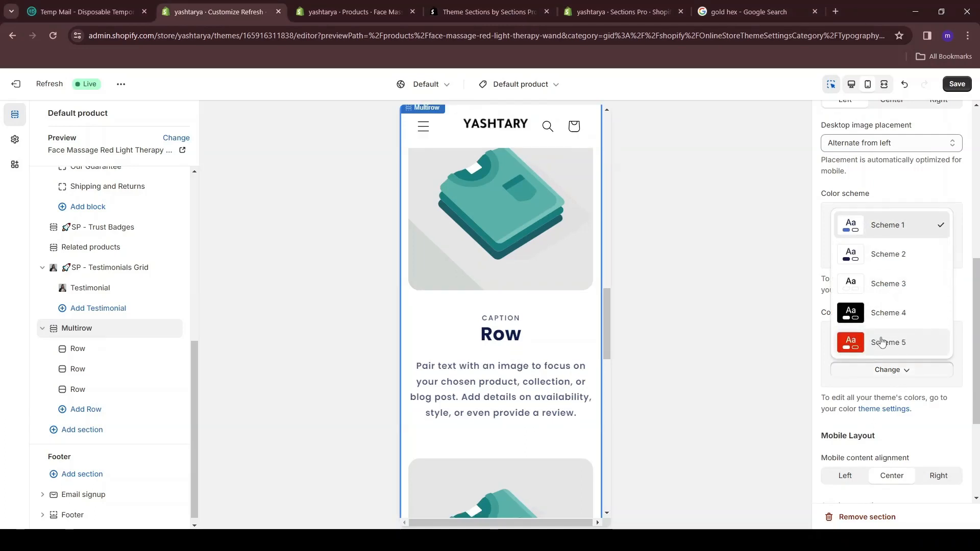
pyautogui.click(888, 342)
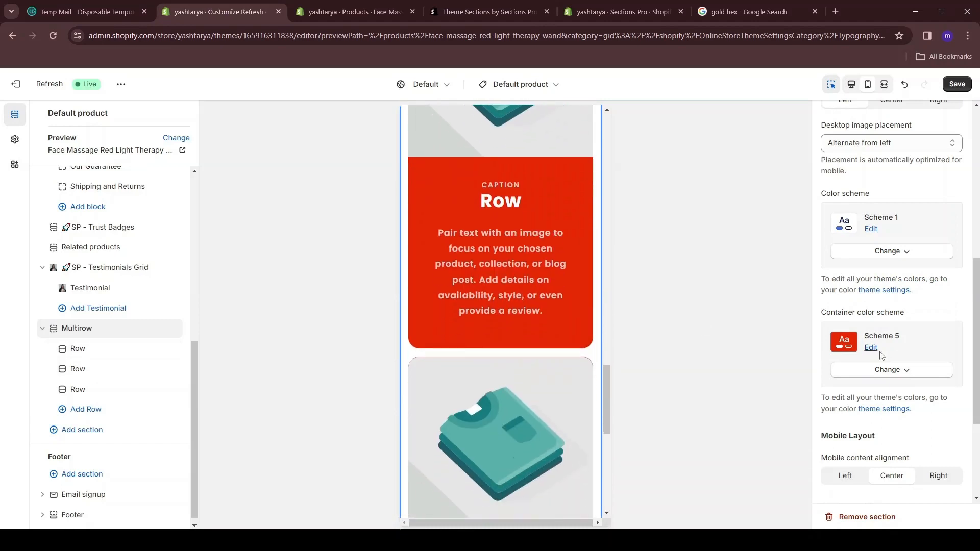
# Step: Change Scheme 5's background color to the pink #EF53A1 and review the Multirow section in the product page preview
pyautogui.click(870, 347)
pyautogui.click(832, 223)
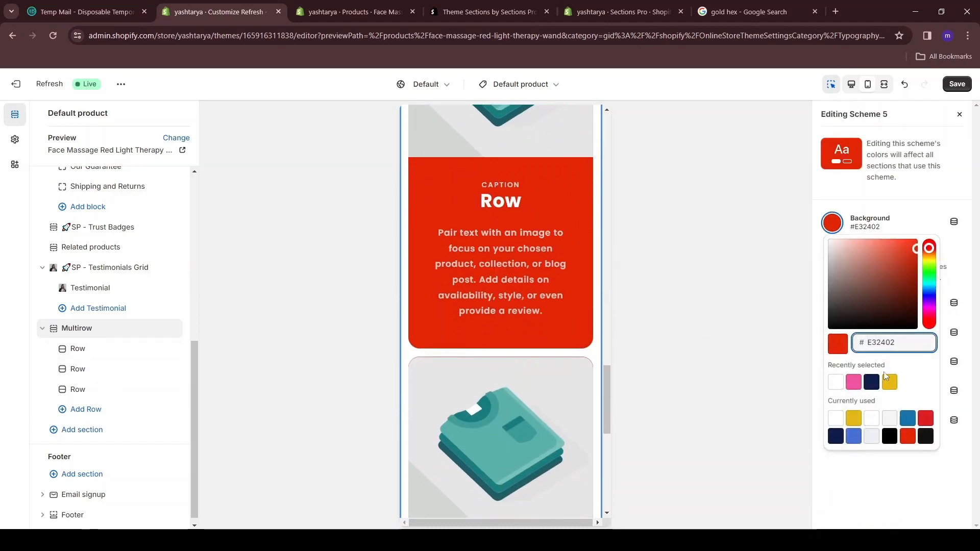
pyautogui.moveTo(921, 309)
pyautogui.mouseDown()
pyautogui.moveTo(926, 269)
pyautogui.moveTo(926, 299)
pyautogui.mouseUp()
pyautogui.click(867, 384)
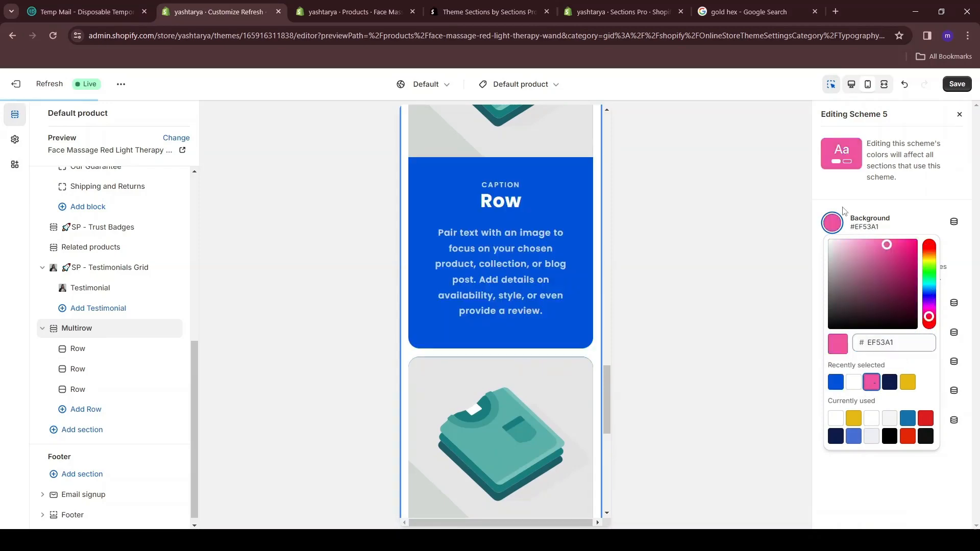
pyautogui.click(863, 208)
pyautogui.scroll(15, 525, 308)
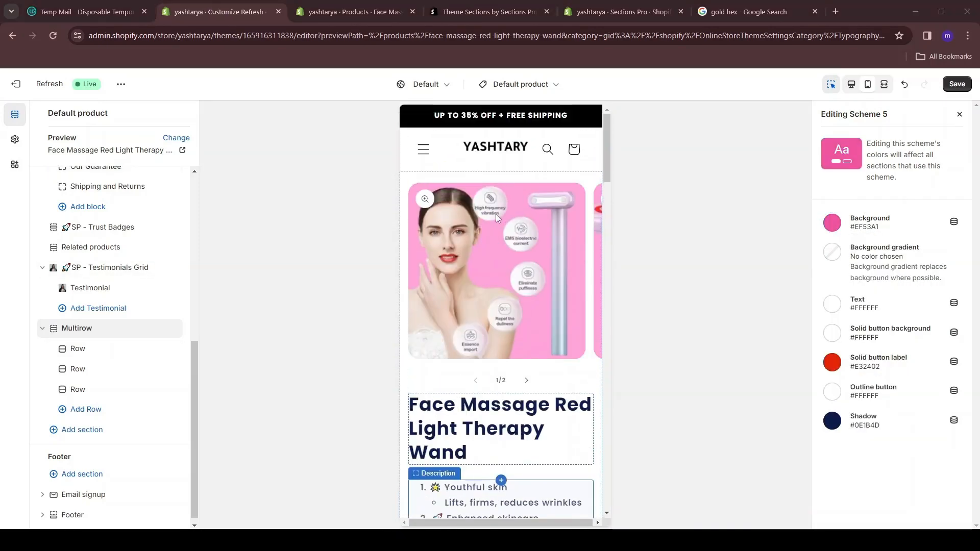
pyautogui.scroll(-15, 495, 213)
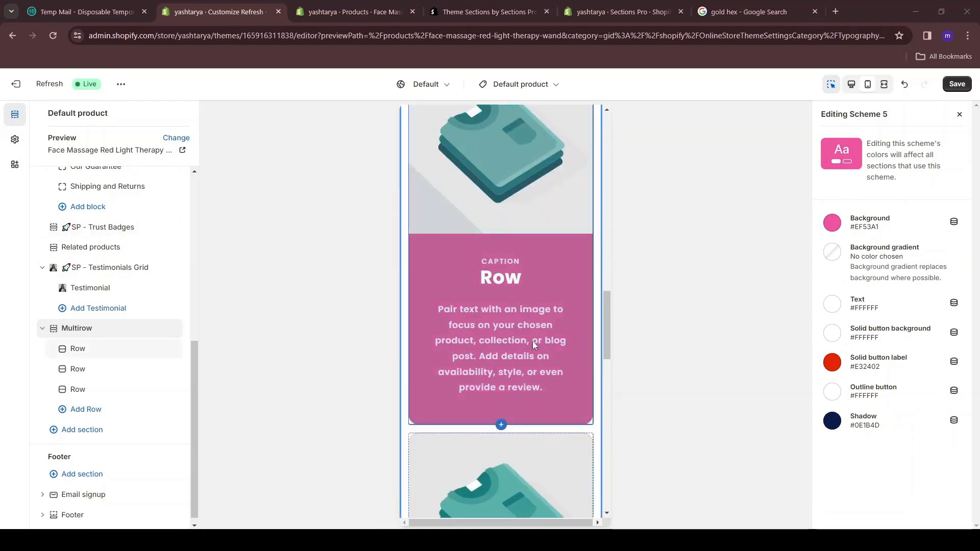
pyautogui.scroll(5, 468, 261)
pyautogui.scroll(-5, 482, 190)
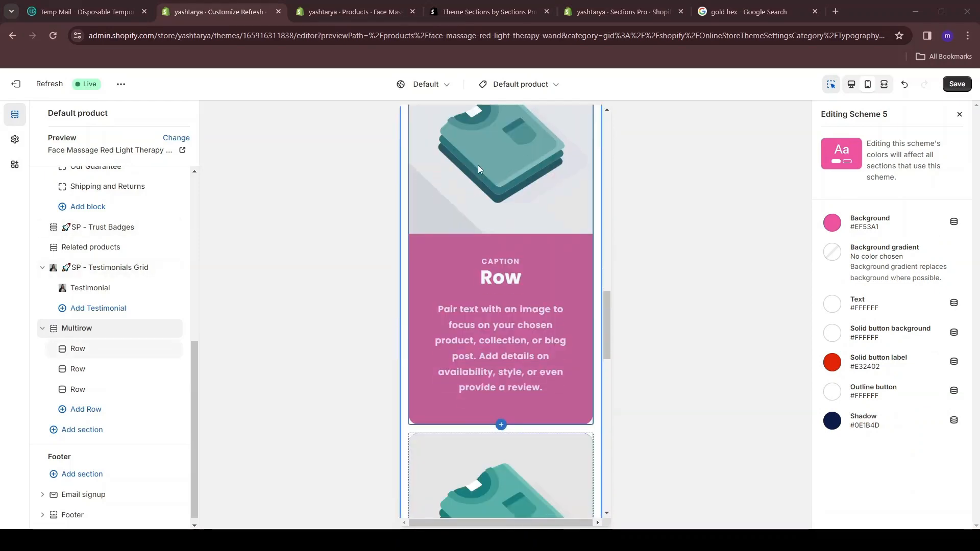
pyautogui.scroll(-10, 478, 165)
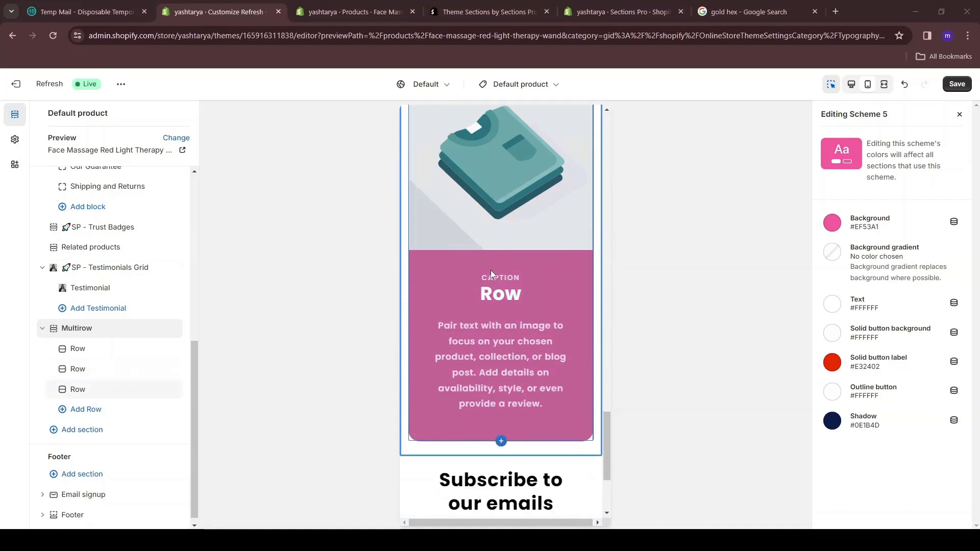
pyautogui.scroll(10, 491, 272)
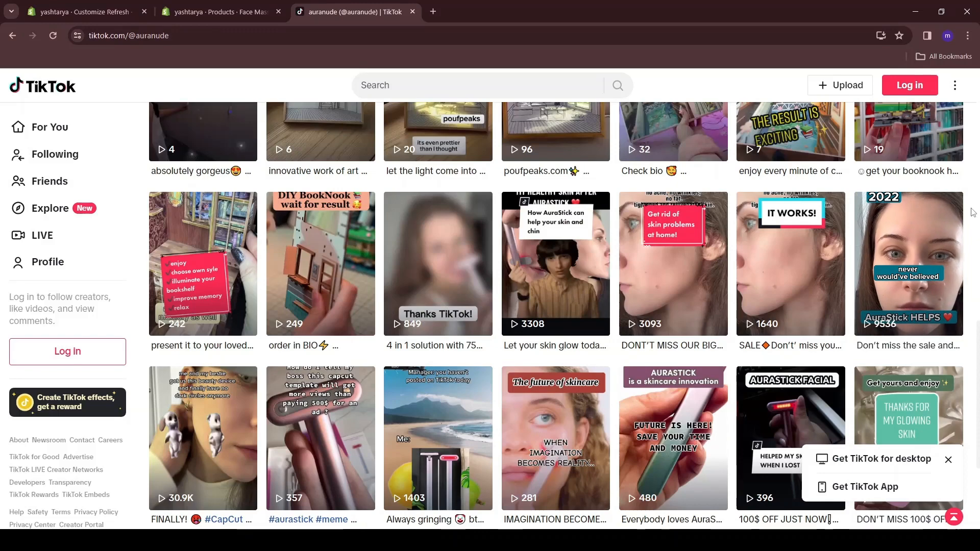
# Step: Download the TikTok video "4 in 1 solution with 75% OFF" in HD by submitting its link to SnapTik
pyautogui.click(463, 232)
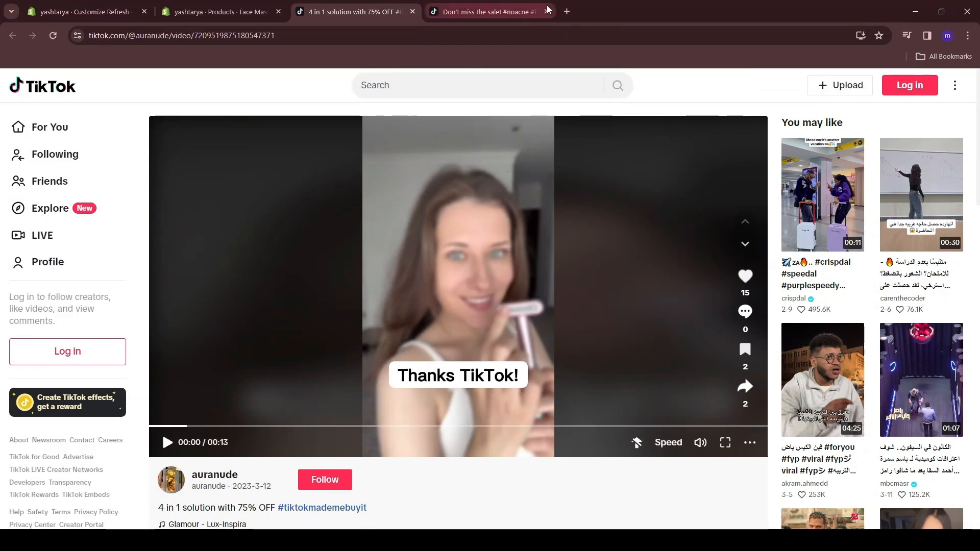
pyautogui.click(325, 38)
pyautogui.hotkey('ctrl', 'c')
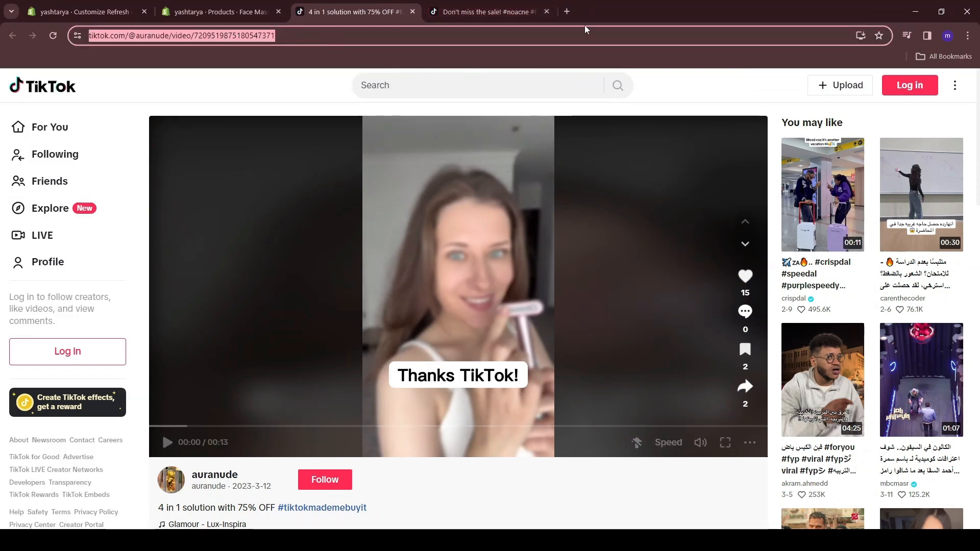
pyautogui.click(564, 11)
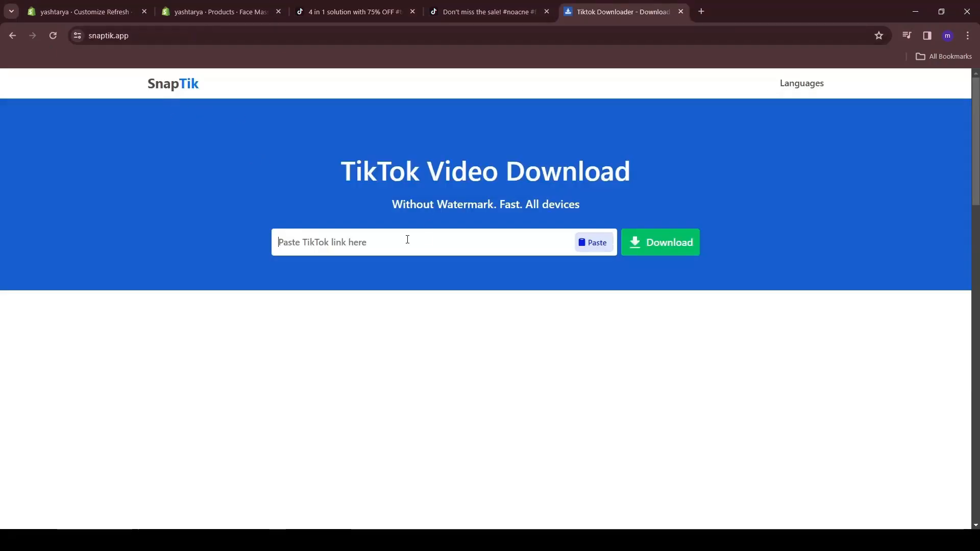
pyautogui.hotkey('ctrl', 'v')
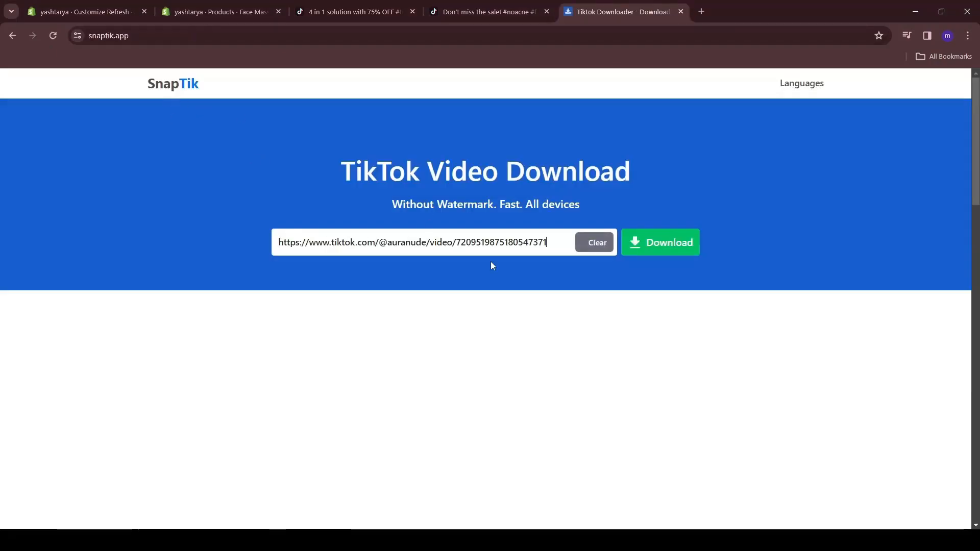
pyautogui.click(656, 249)
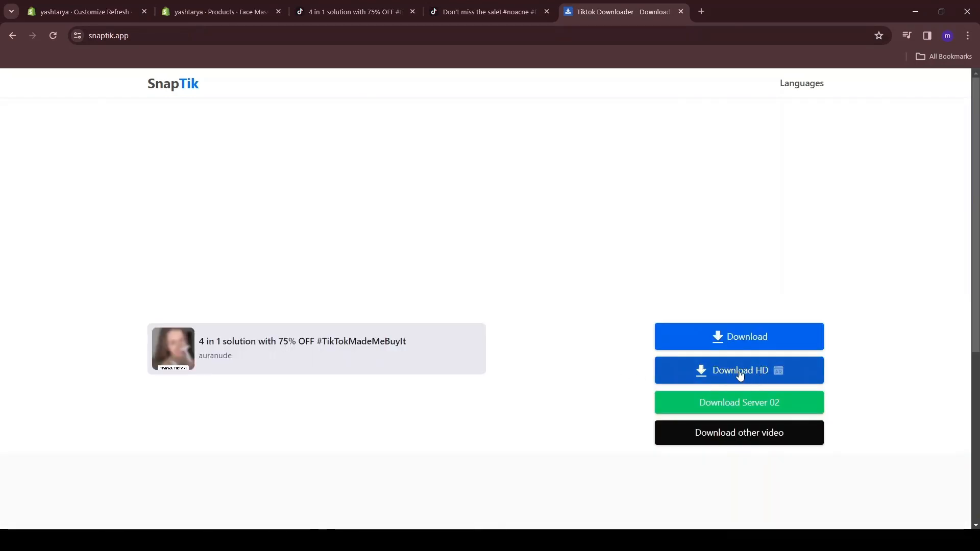
# Step: Download the TikTok video "Don't miss the sale! #noacne #facialtreatment #skinglow" in HD through SnapTik using its copied link
pyautogui.click(436, 12)
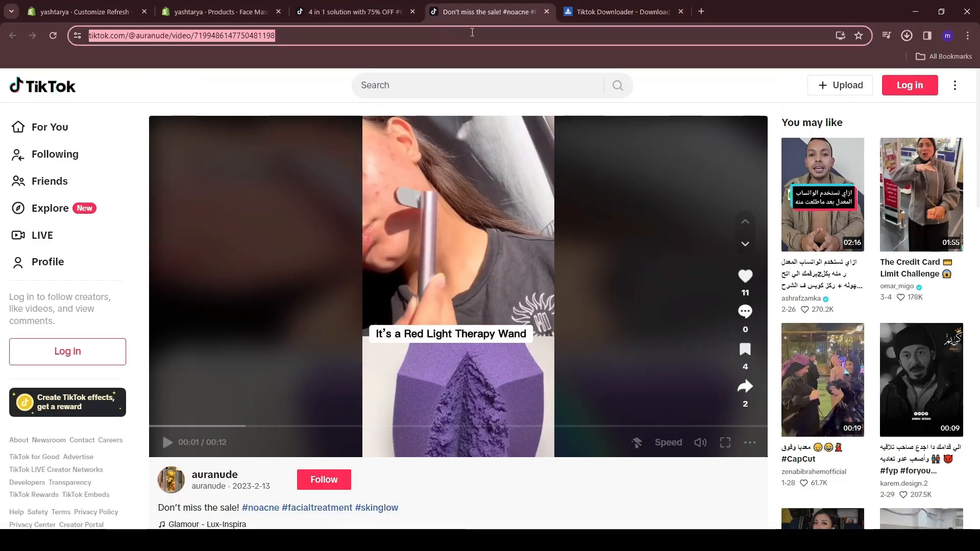
pyautogui.click(573, 5)
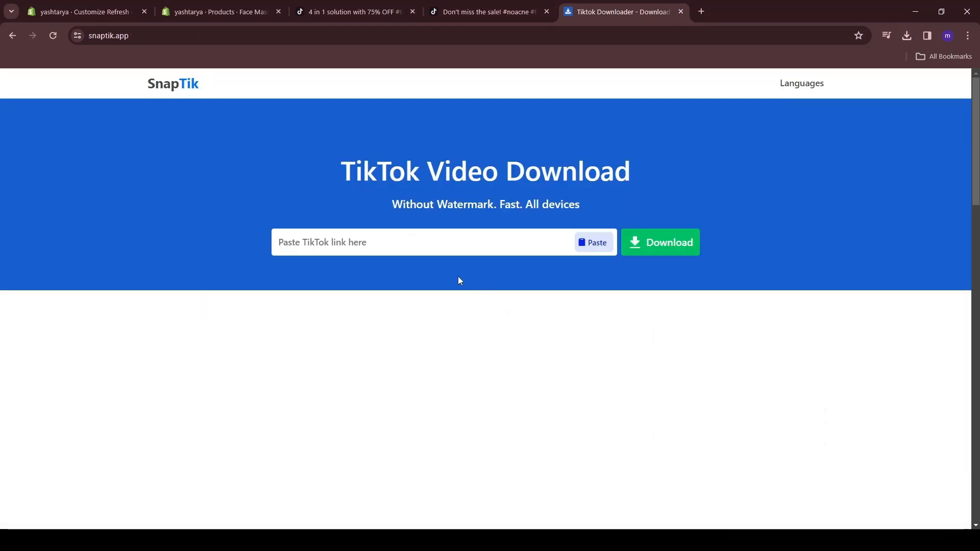
pyautogui.click(477, 242)
pyautogui.hotkey('ctrl', 'v')
pyautogui.click(663, 247)
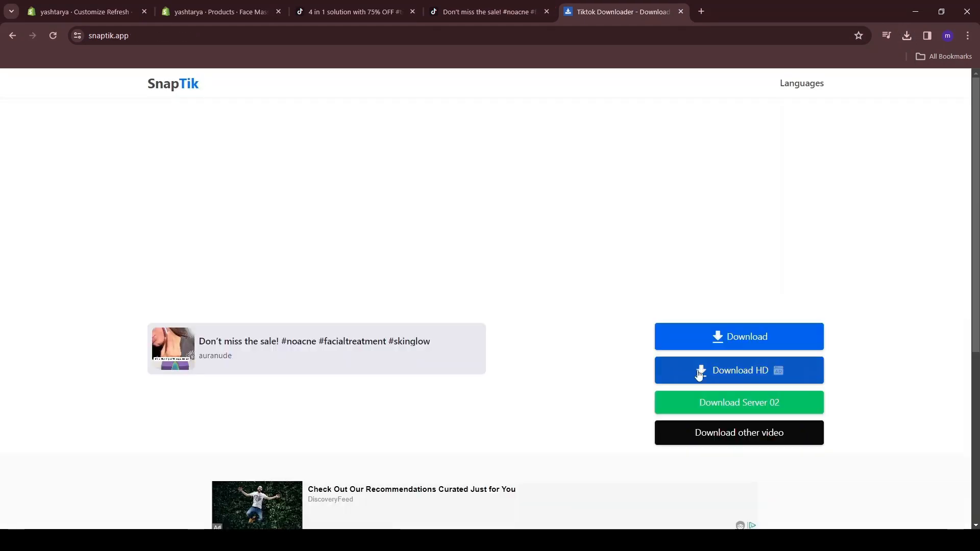
pyautogui.click(699, 375)
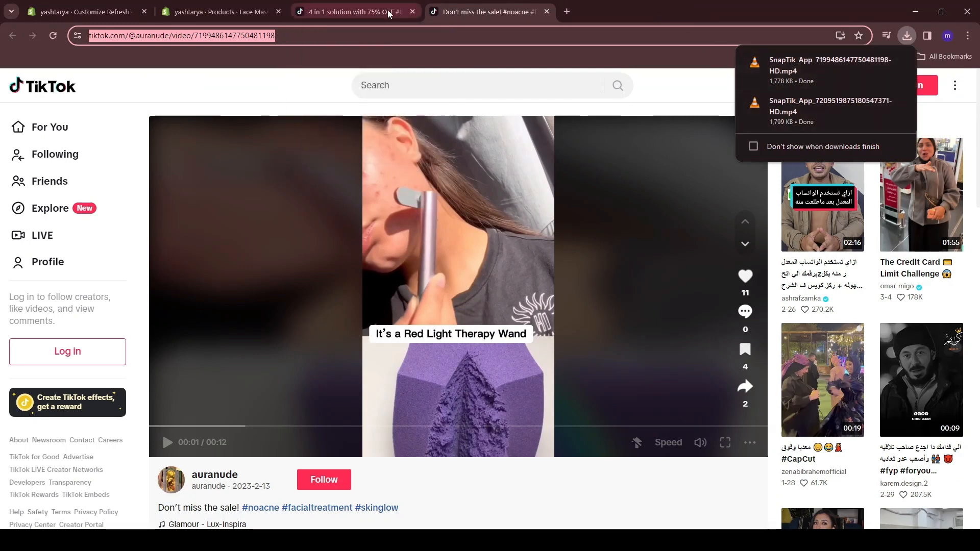
# Step: Close the TikTok pages and open the ezgif.com website through a Google search for ezgif
pyautogui.click(413, 13)
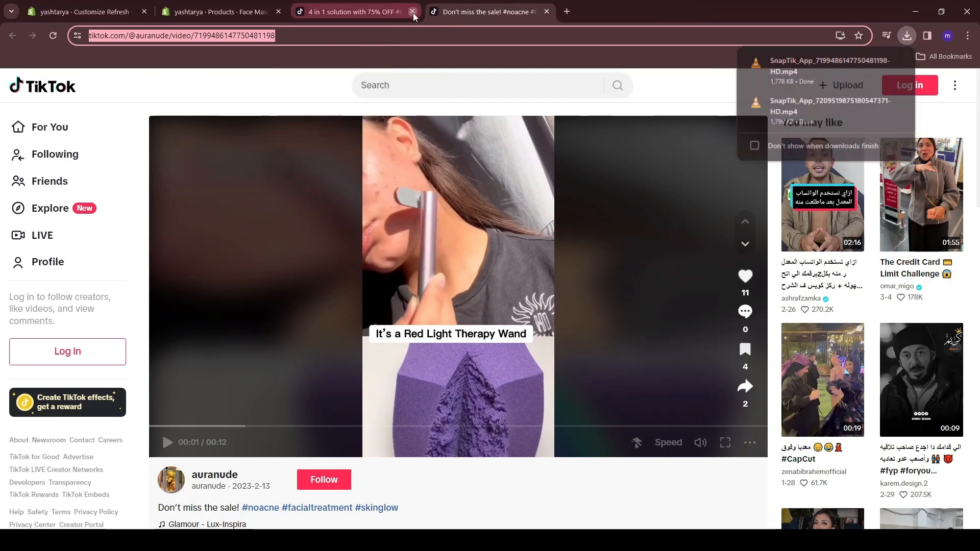
pyautogui.click(413, 12)
pyautogui.click(413, 12)
pyautogui.click(297, 10)
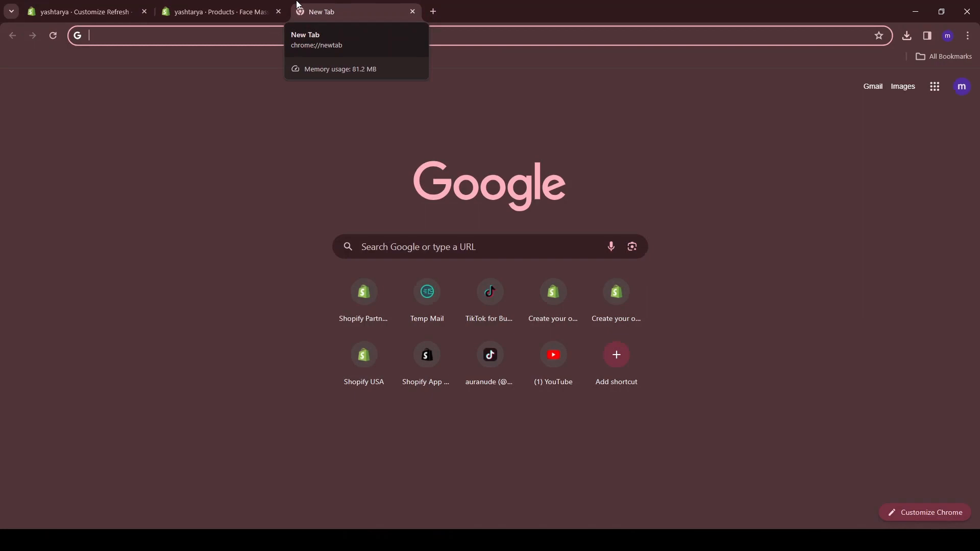
pyautogui.write('ez')
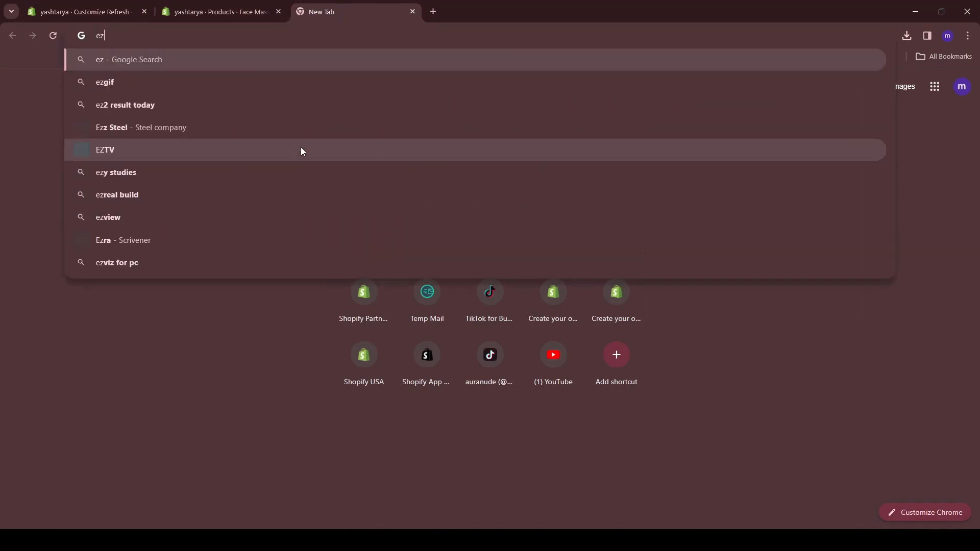
pyautogui.press('Down')
pyautogui.press('Return')
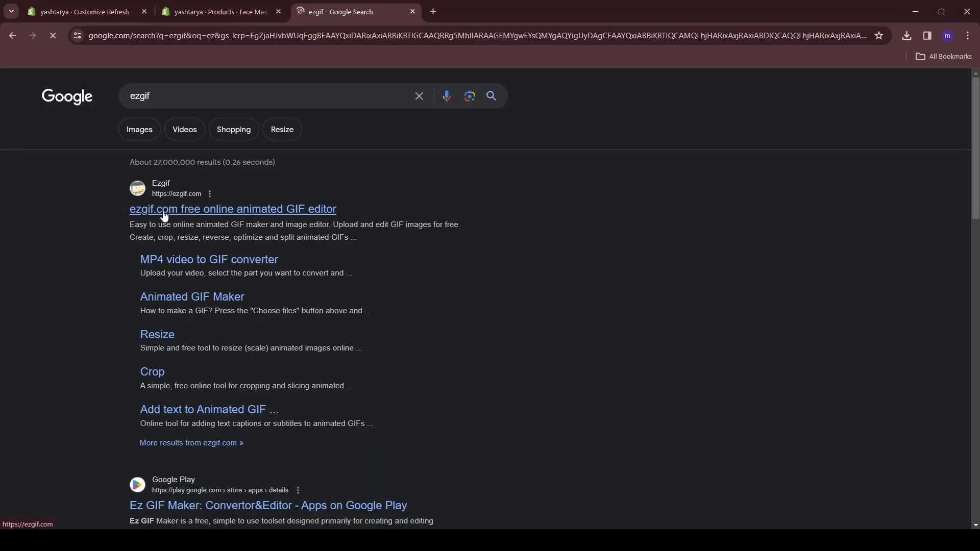
pyautogui.click(134, 209)
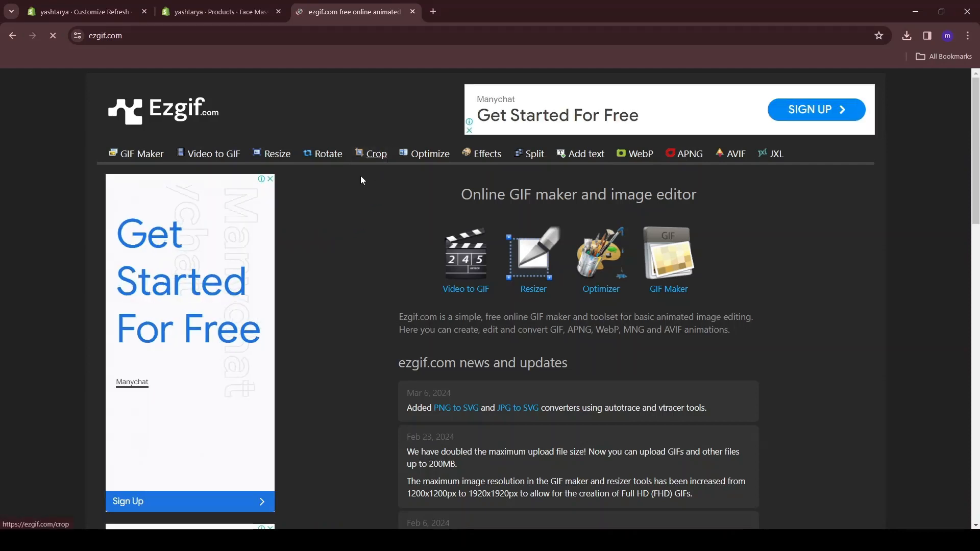
# Step: Crop the first SnapTik video on ezgif to a 718 by 718 px square around the woman's face and the wand
pyautogui.click(361, 177)
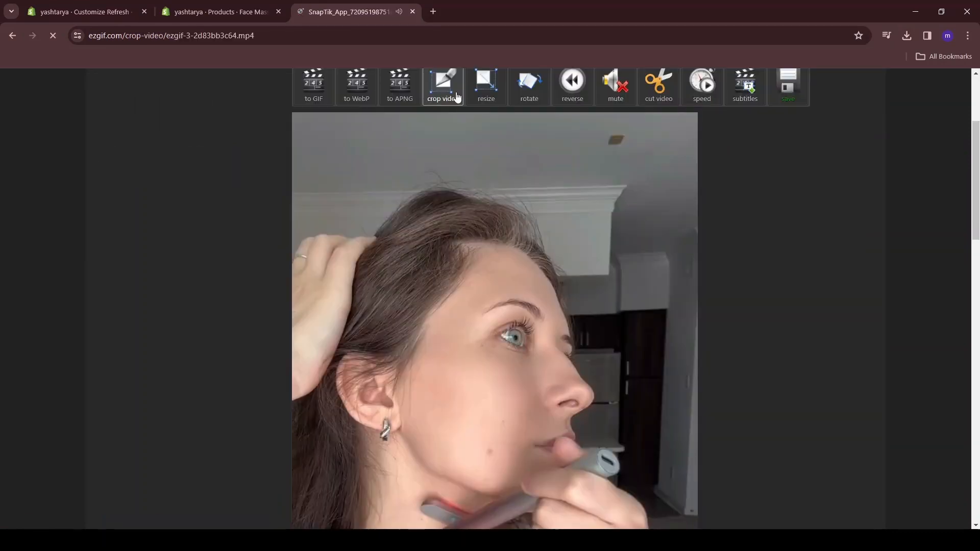
pyautogui.scroll(-7, 443, 113)
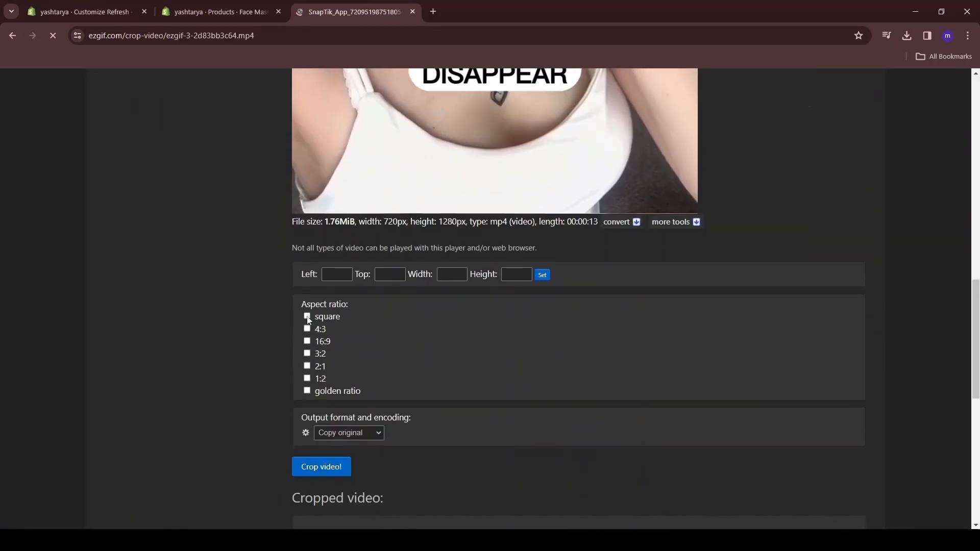
pyautogui.scroll(10, 696, 115)
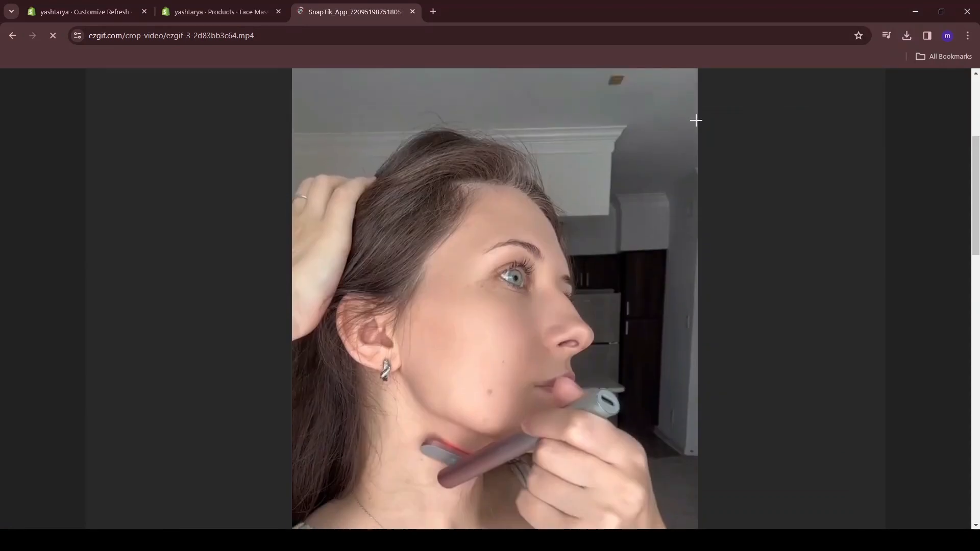
pyautogui.moveTo(696, 115); pyautogui.dragTo(273, 477)
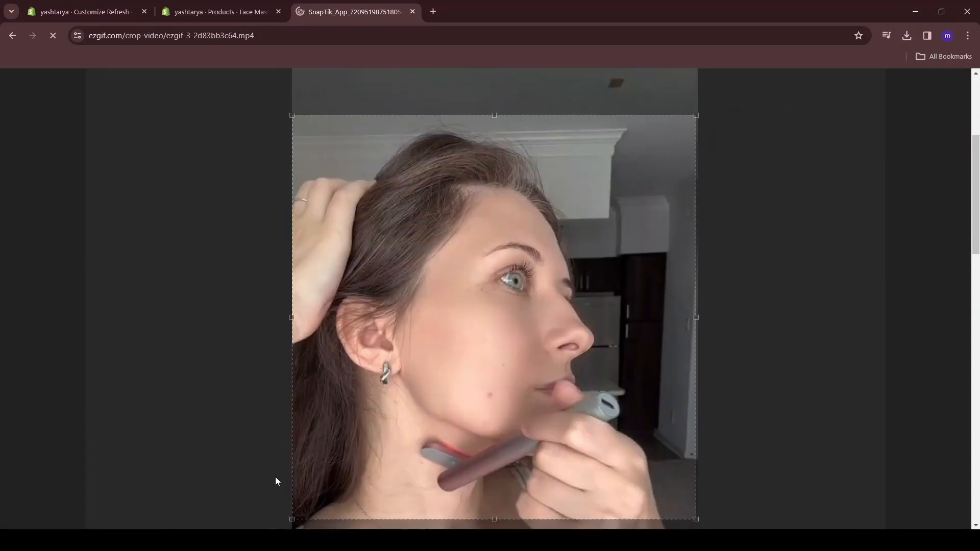
pyautogui.scroll(-1, 441, 296)
pyautogui.moveTo(479, 272); pyautogui.dragTo(478, 297)
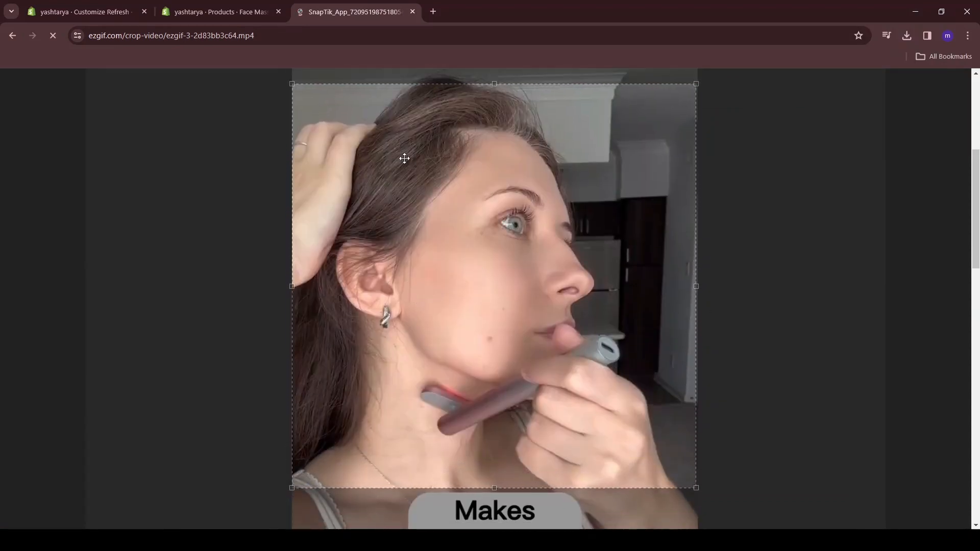
pyautogui.scroll(-10, 326, 357)
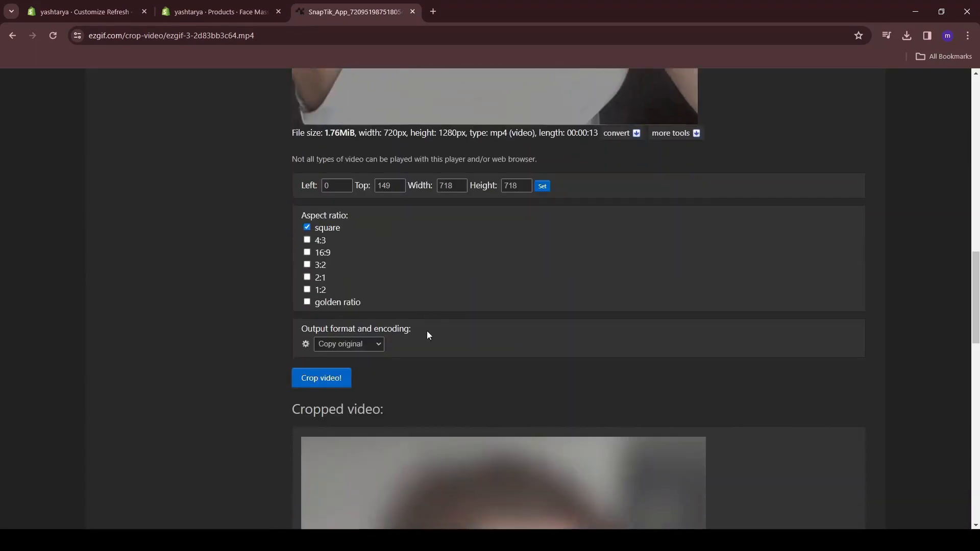
# Step: Convert the cropped video to a GIF from second 3 to second 8 at size 400xAUTO
pyautogui.scroll(1, 320, 275)
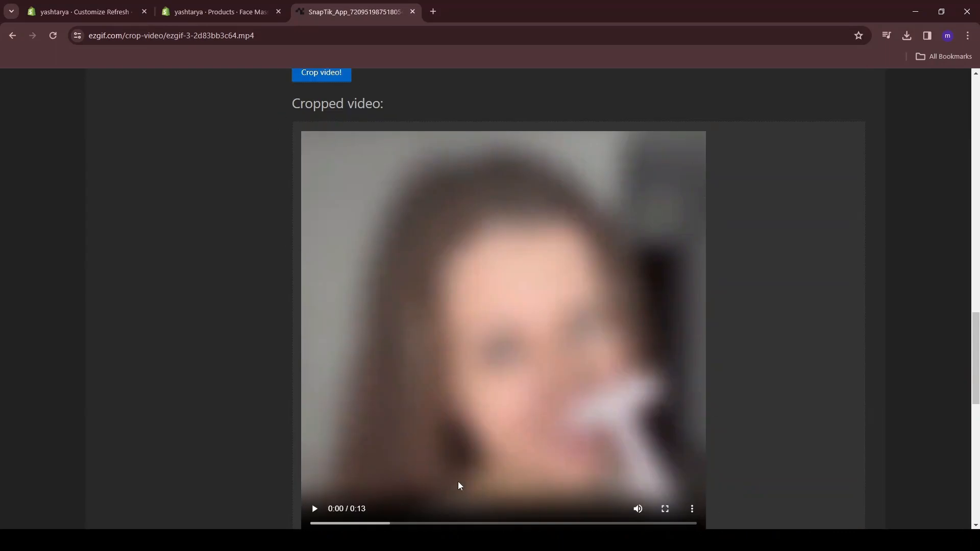
pyautogui.scroll(20, 458, 481)
pyautogui.scroll(-13, 593, 202)
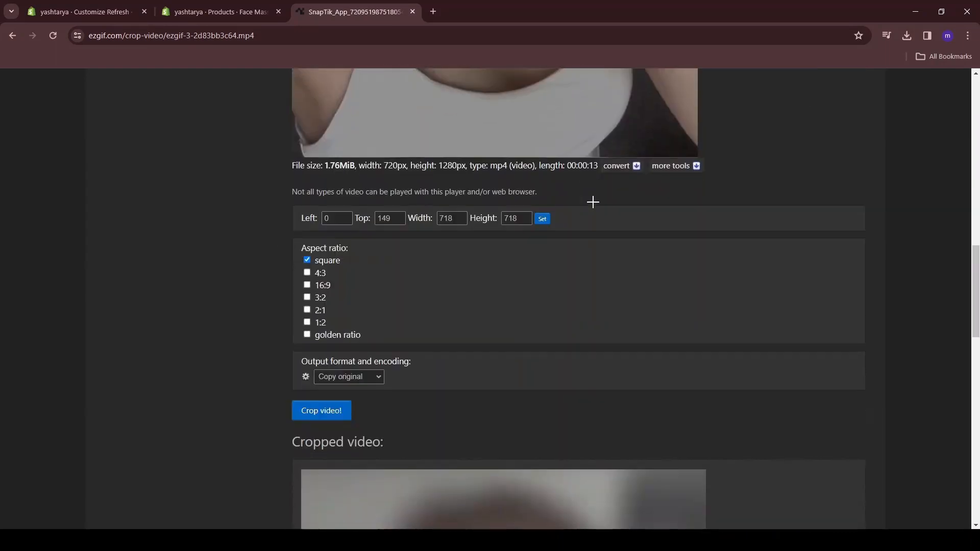
pyautogui.scroll(-8, 592, 202)
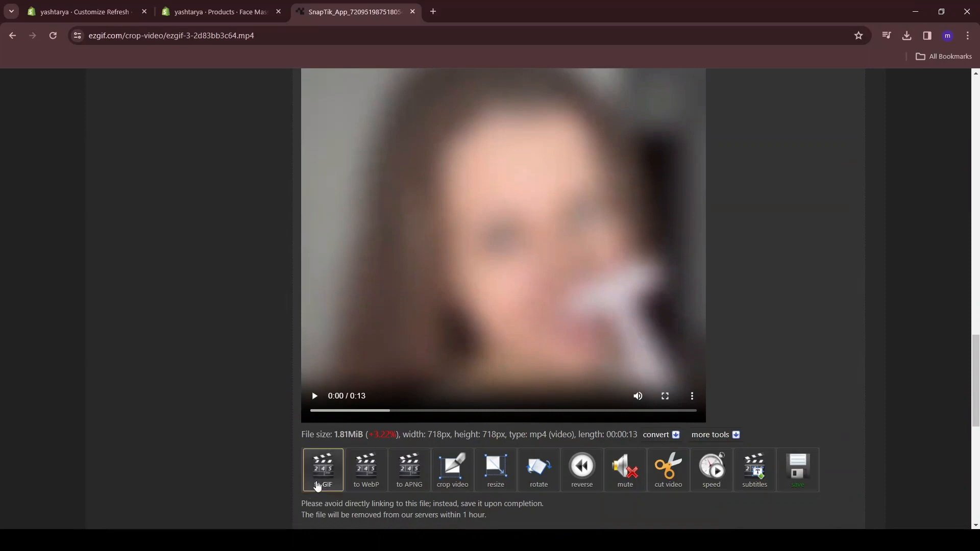
pyautogui.click(329, 485)
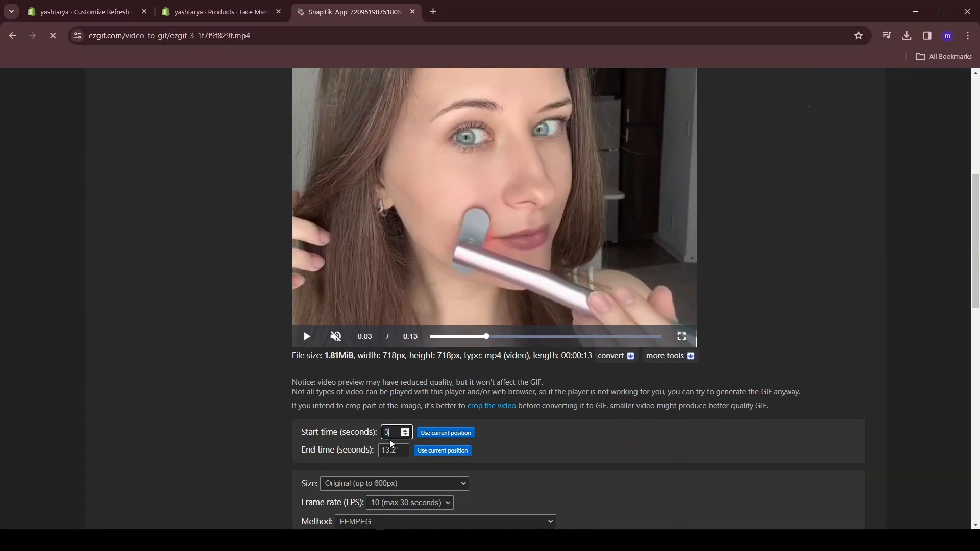
pyautogui.write('8')
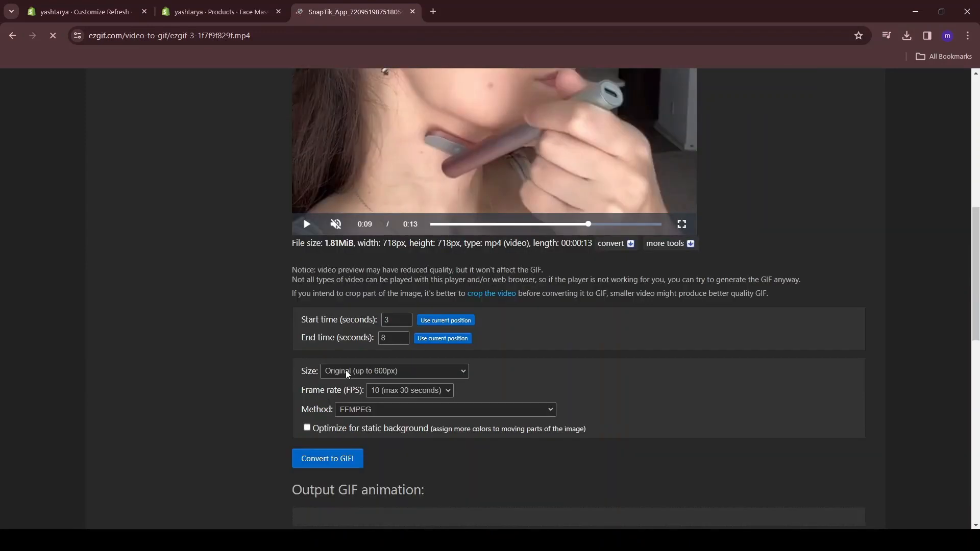
pyautogui.click(350, 376)
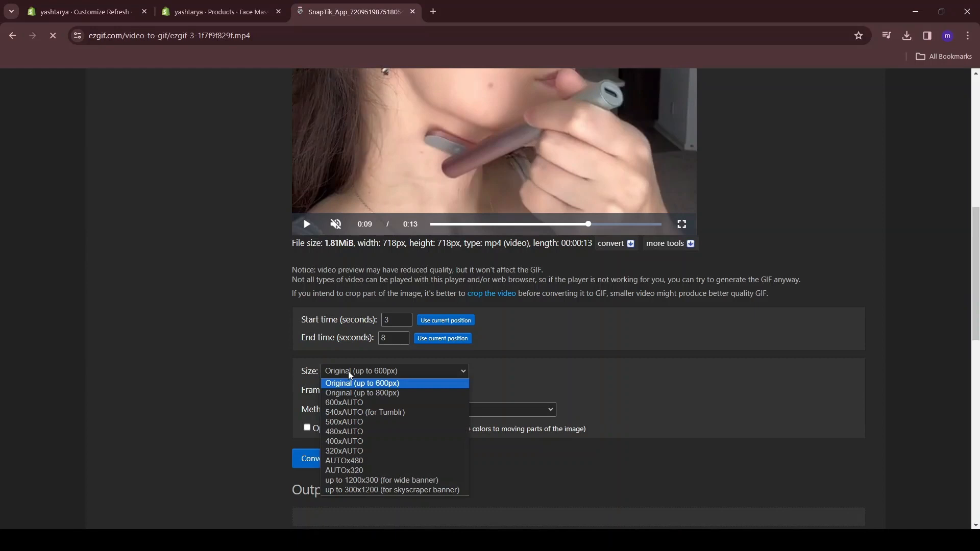
pyautogui.click(355, 442)
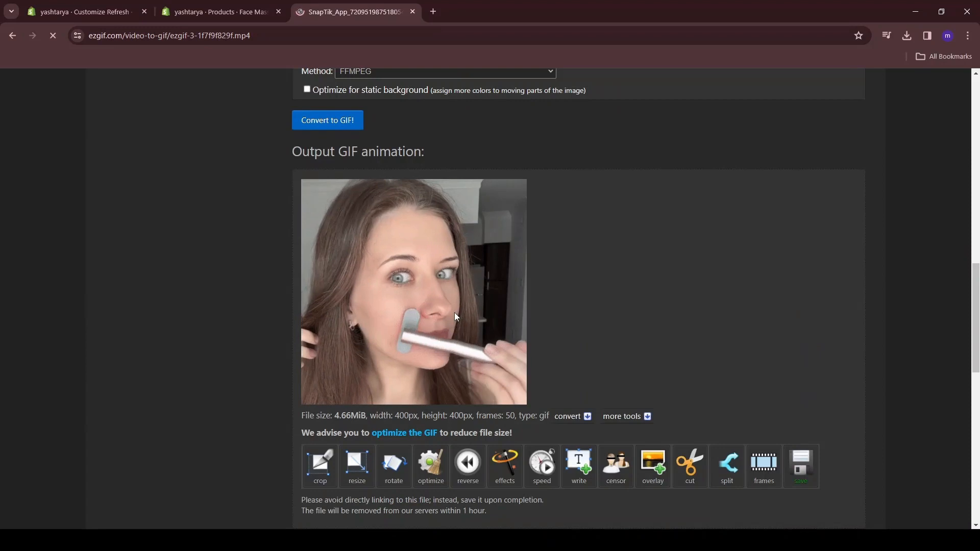
# Step: Check the converted GIF's file size and download it
pyautogui.moveTo(301, 416); pyautogui.dragTo(365, 417)
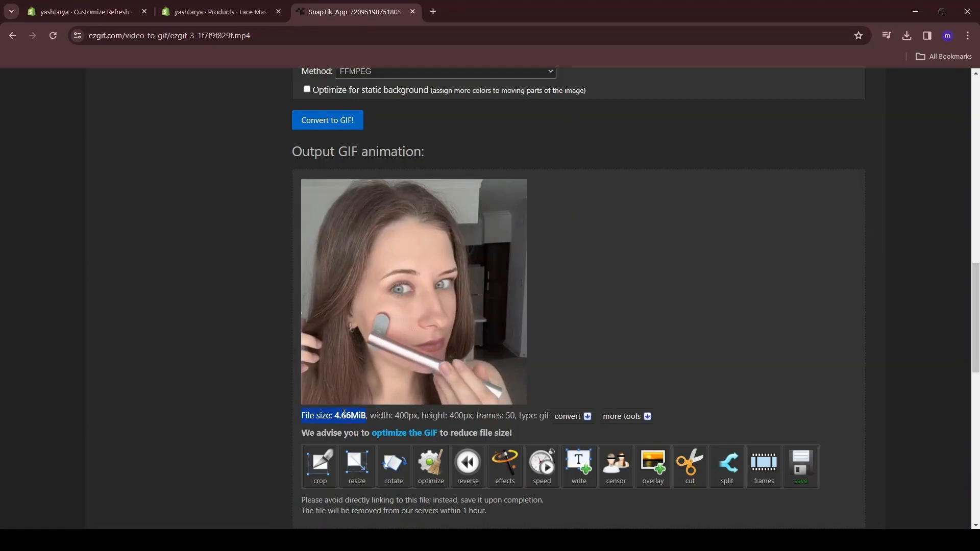
pyautogui.click(531, 345)
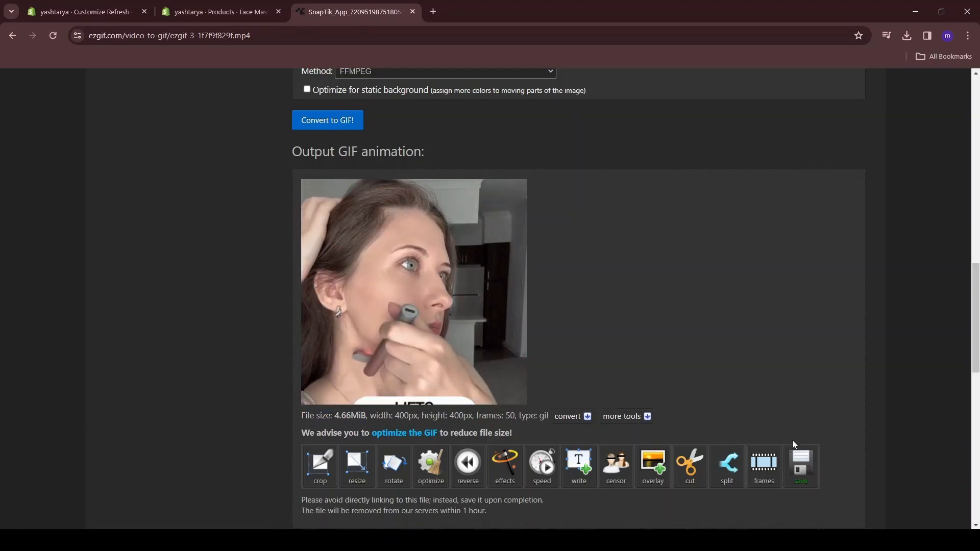
pyautogui.click(800, 473)
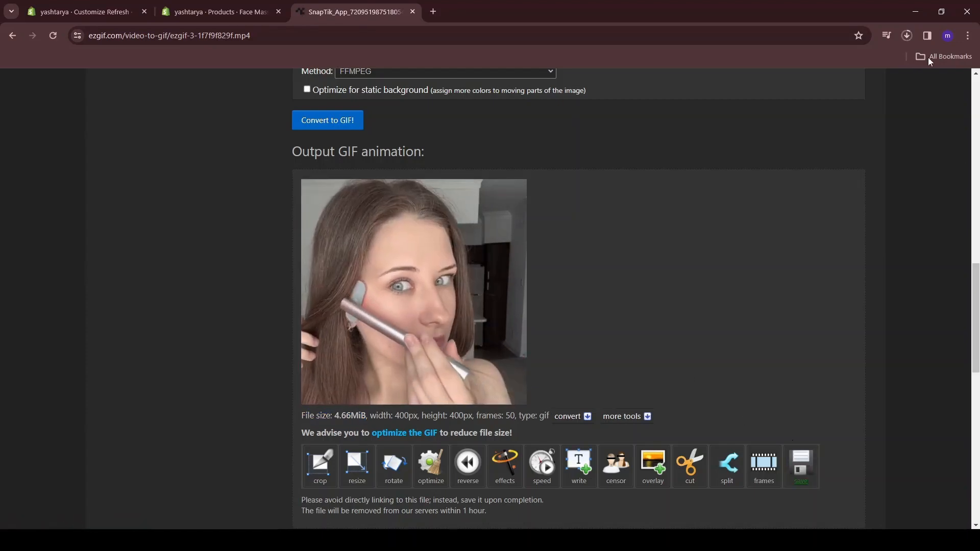
pyautogui.click(908, 37)
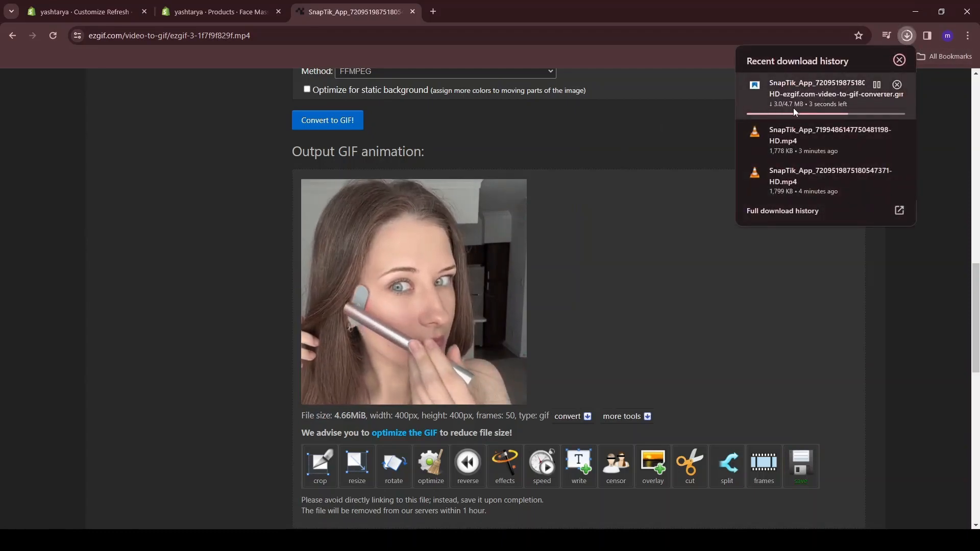
pyautogui.click(448, 357)
# Step: View the downloaded GIF in its own browser tab to check the animation, and close it
pyautogui.scroll(7, 454, 355)
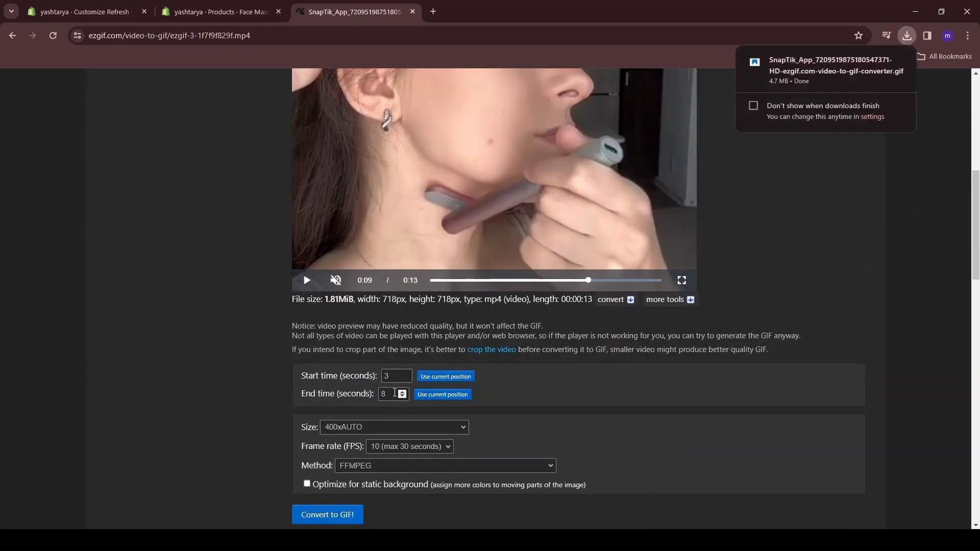
pyautogui.scroll(-7, 395, 393)
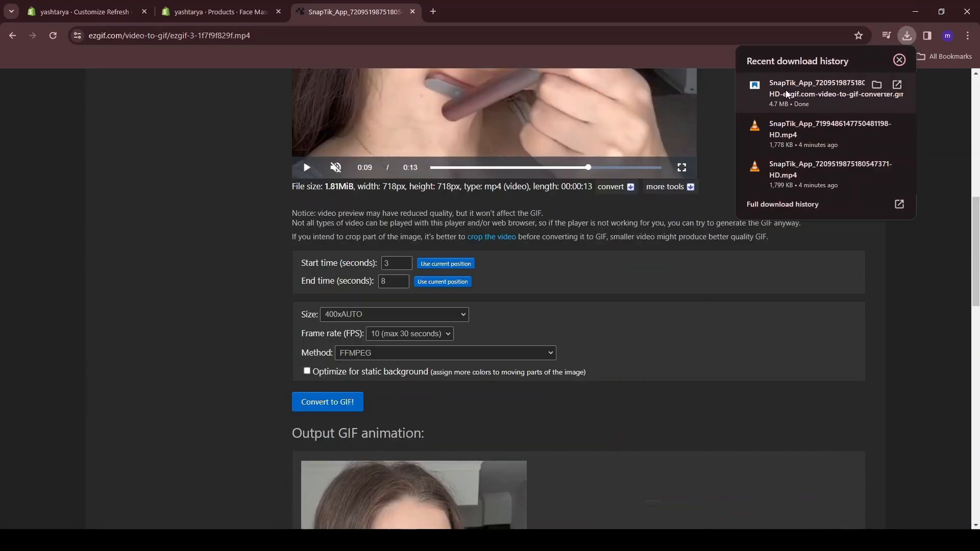
pyautogui.moveTo(787, 94); pyautogui.dragTo(567, 8)
pyautogui.click(562, 325)
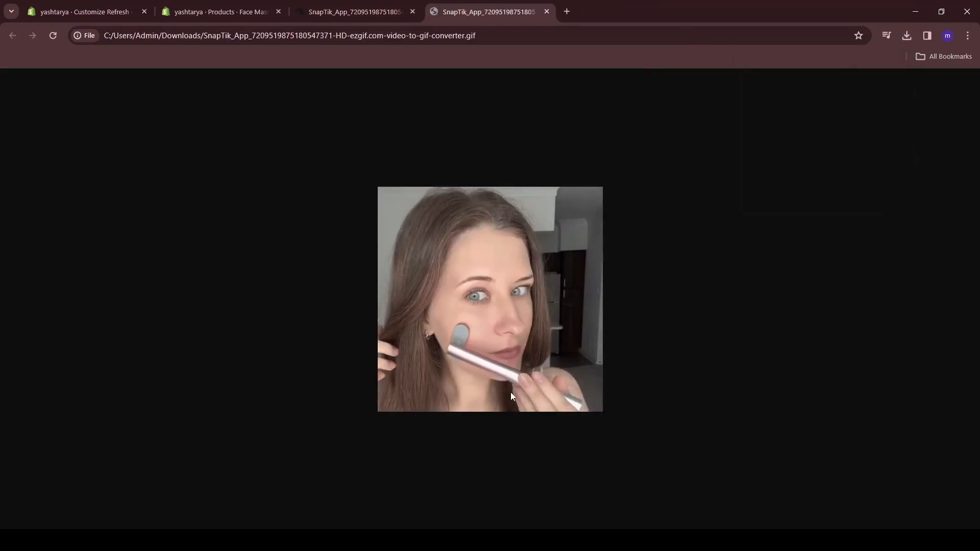
pyautogui.click(546, 12)
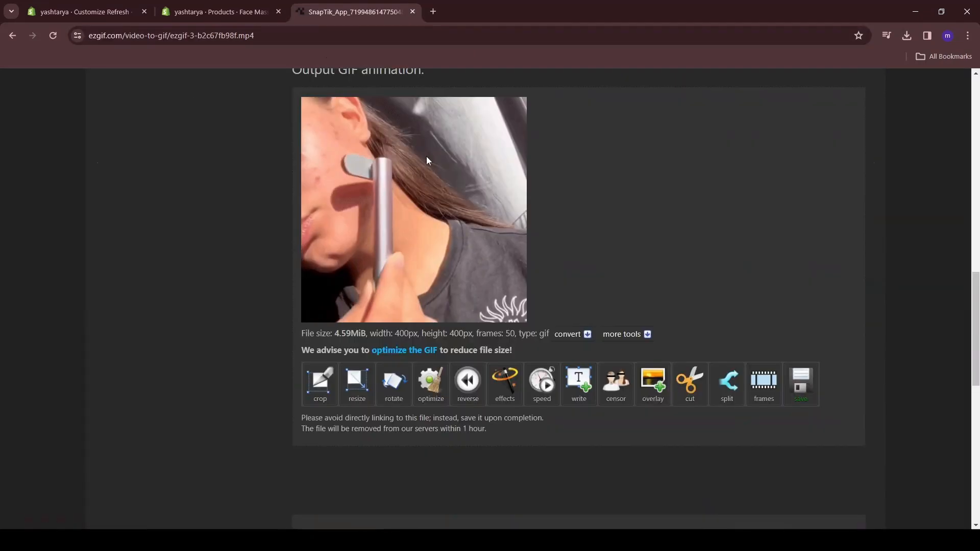
# Step: Download the second video's converted GIF, close ezgif and return to the Shopify theme editor
pyautogui.click(802, 383)
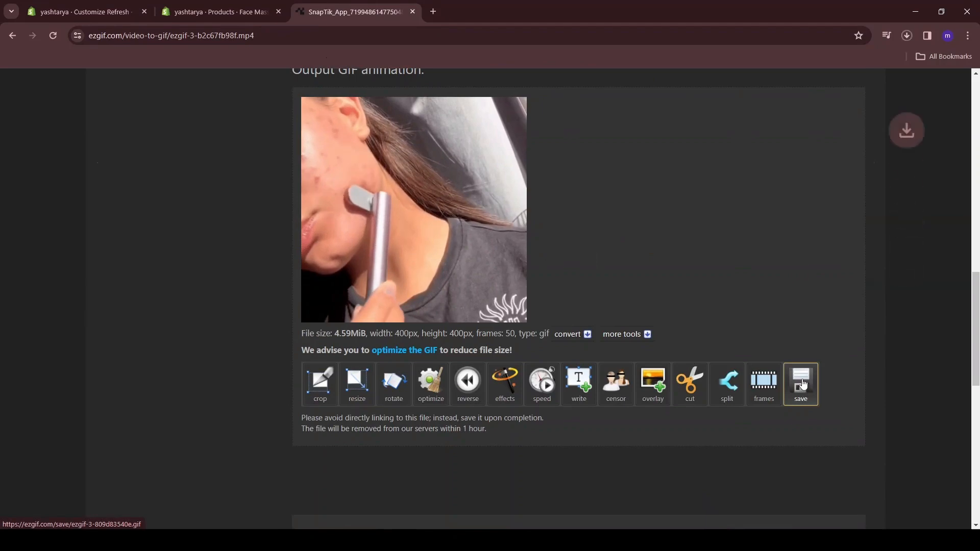
pyautogui.hotkey('ctrl', 'w')
pyautogui.hotkey('ctrl', 'shift', 'Tab')
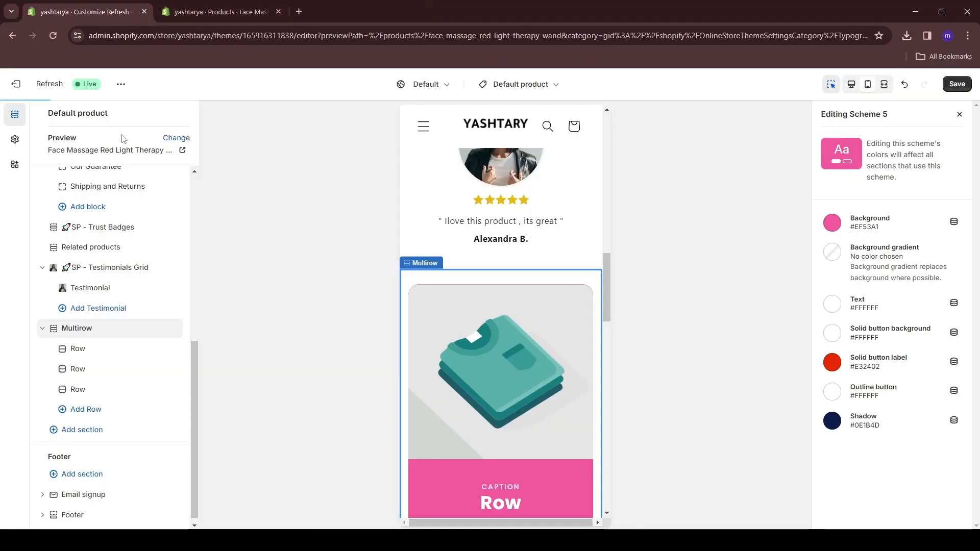
pyautogui.scroll(-2, 487, 183)
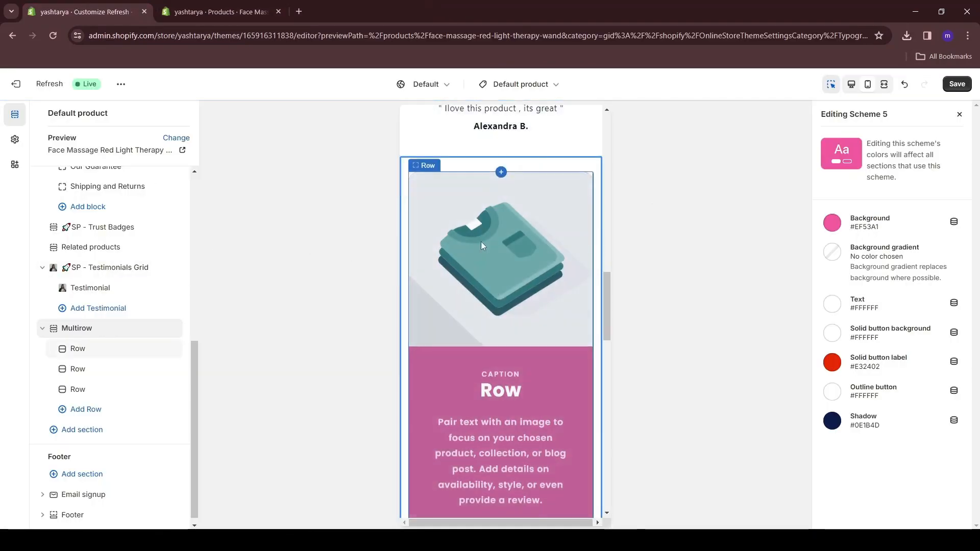
pyautogui.click(482, 222)
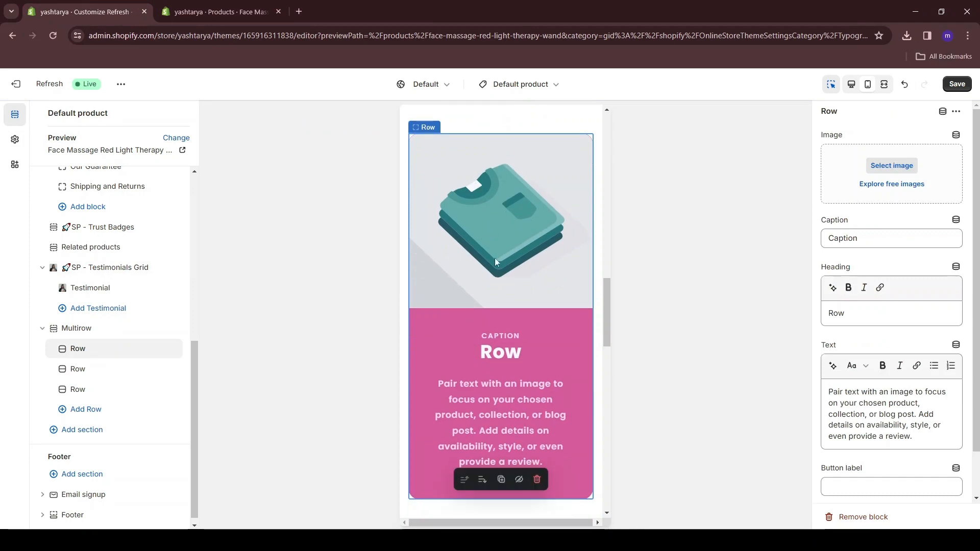
pyautogui.click(891, 167)
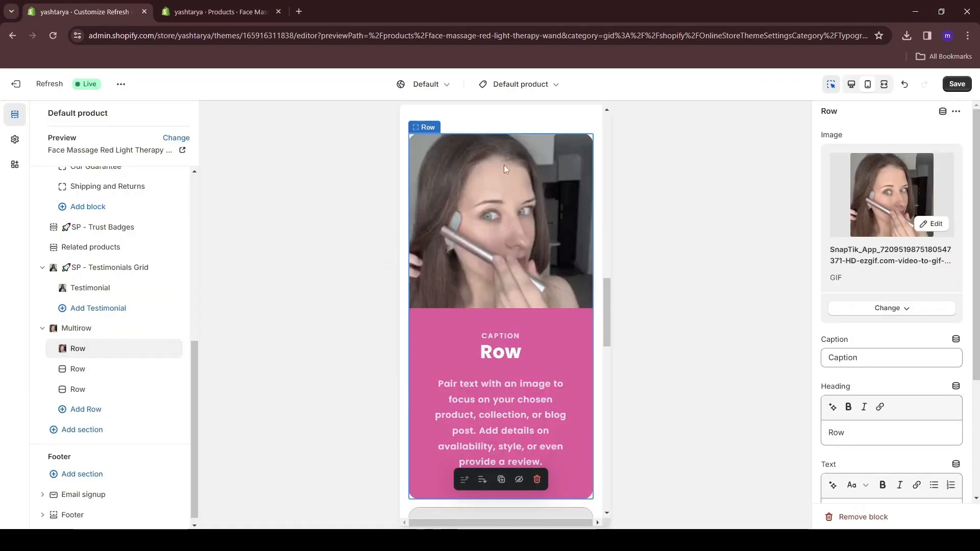
pyautogui.scroll(-6, 507, 223)
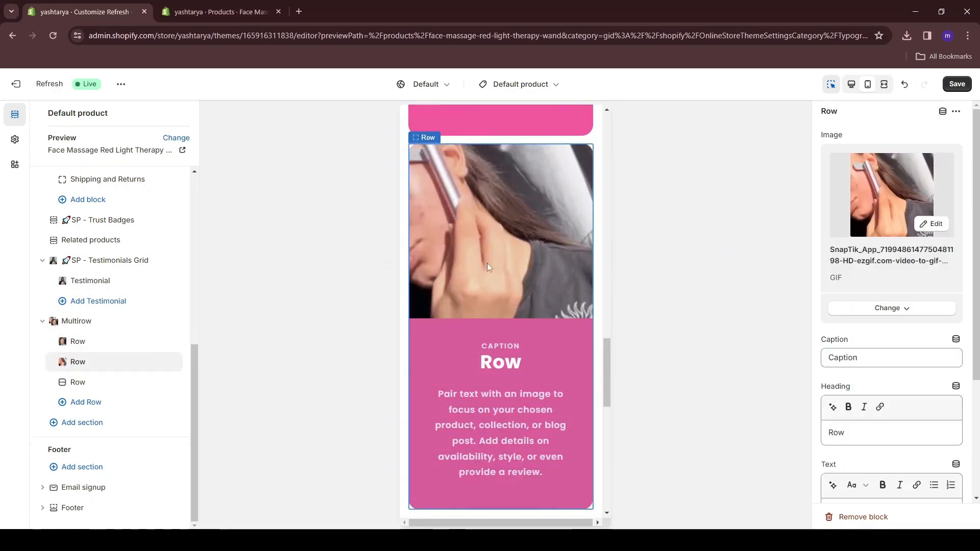
pyautogui.scroll(-6, 501, 238)
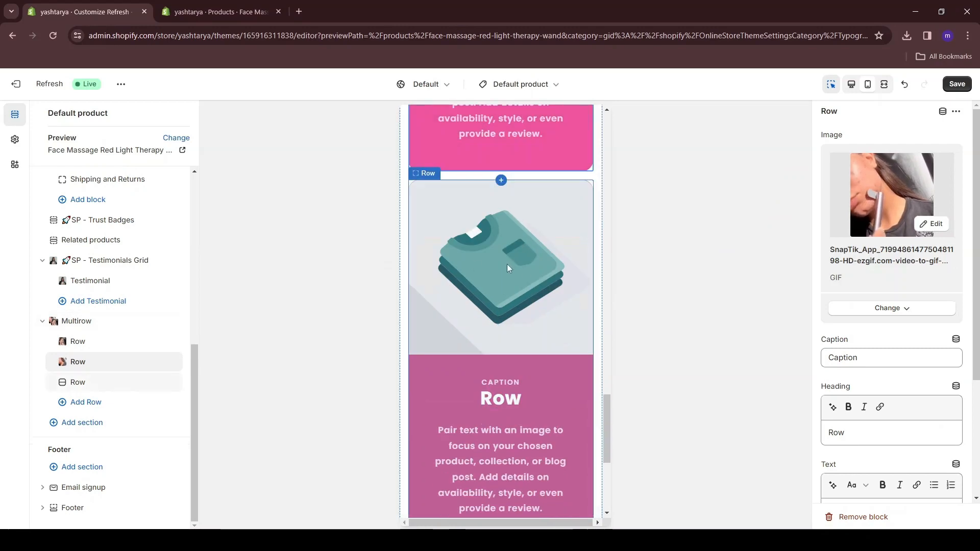
pyautogui.click(485, 240)
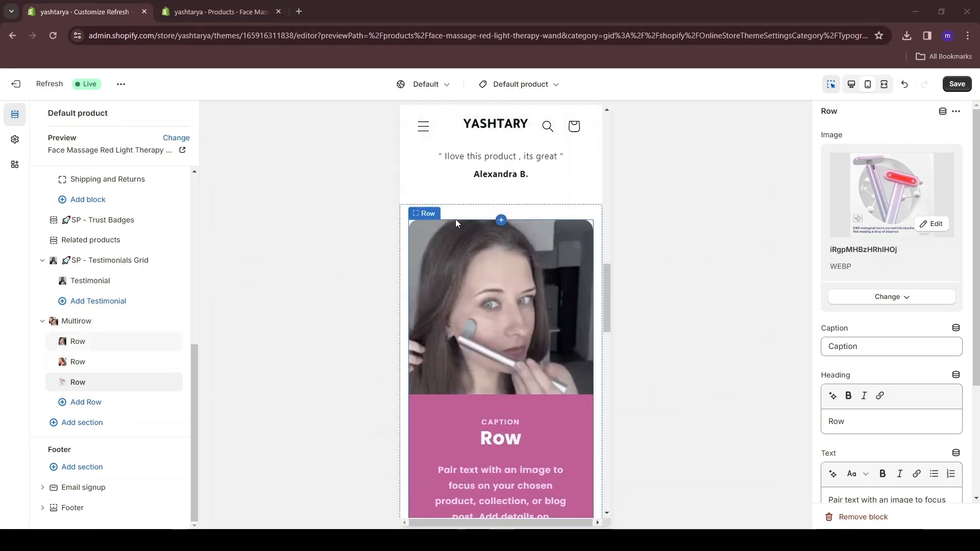
# Step: Clear the first Multirow row's caption and set its heading to "Youthful skin"
pyautogui.click(500, 306)
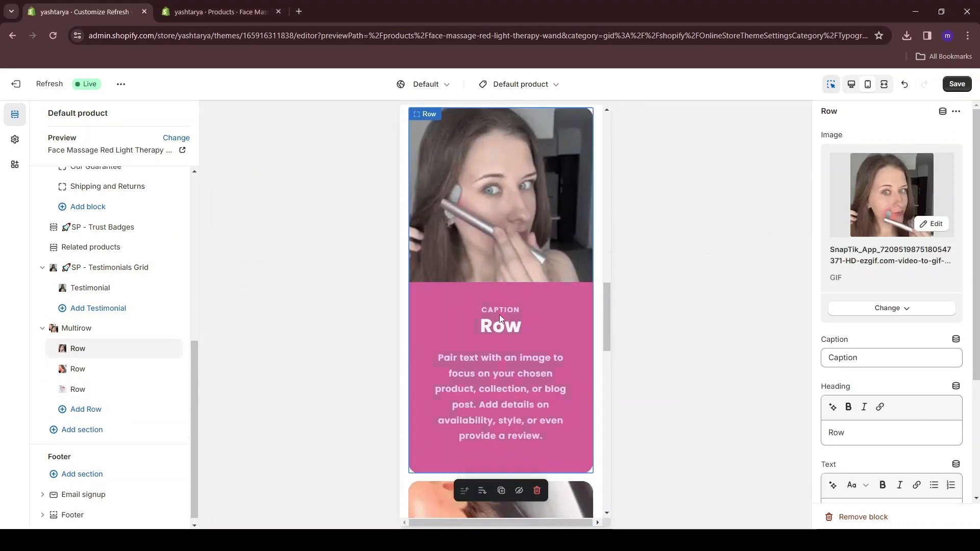
pyautogui.tripleClick(894, 364)
pyautogui.press('BackSpace')
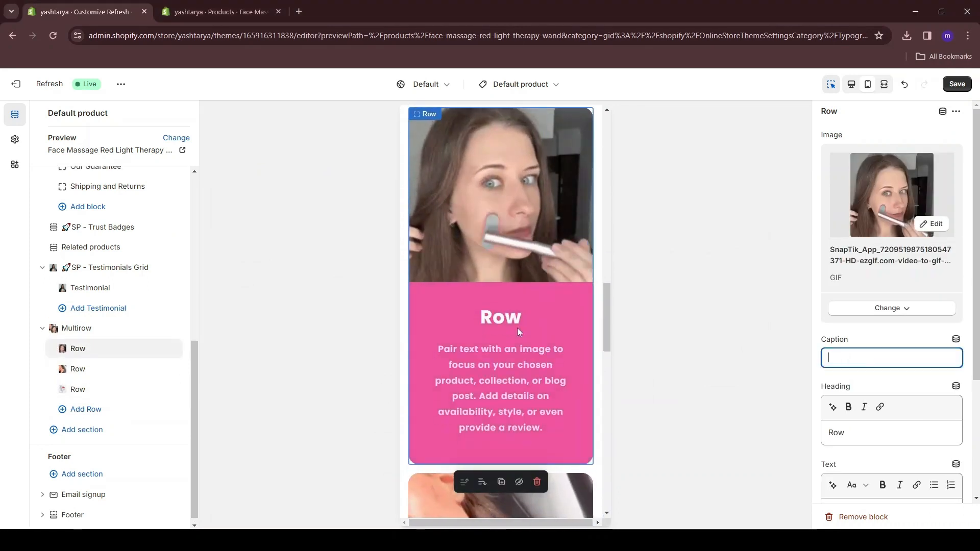
pyautogui.scroll(-1, 507, 319)
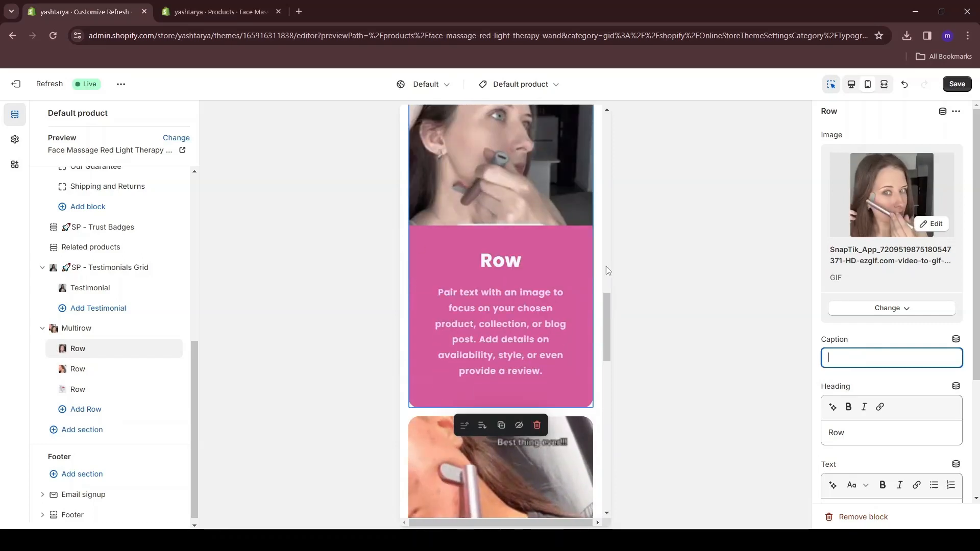
pyautogui.press('Tab')
pyautogui.write('🌟 Youthful skin')
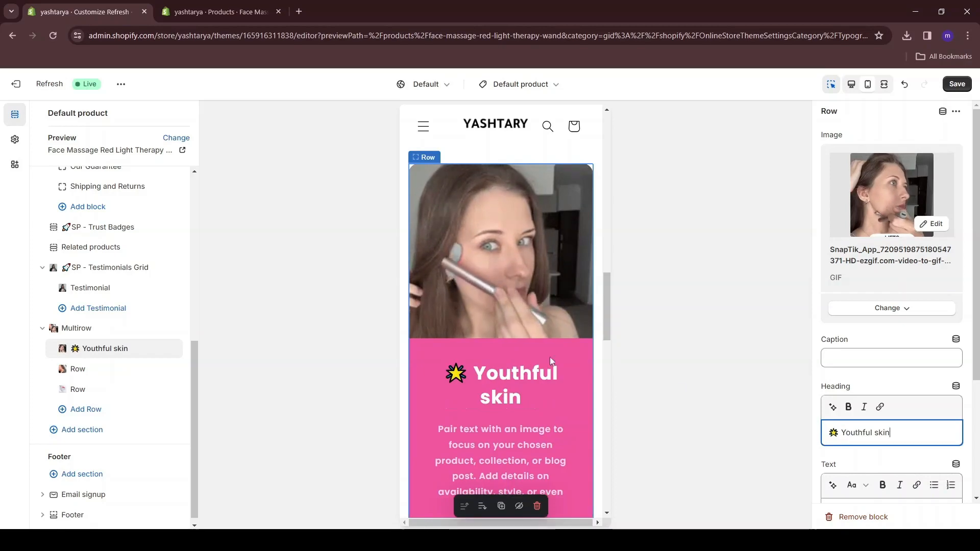
pyautogui.click(841, 433)
pyautogui.press('BackSpace')
pyautogui.press('BackSpace')
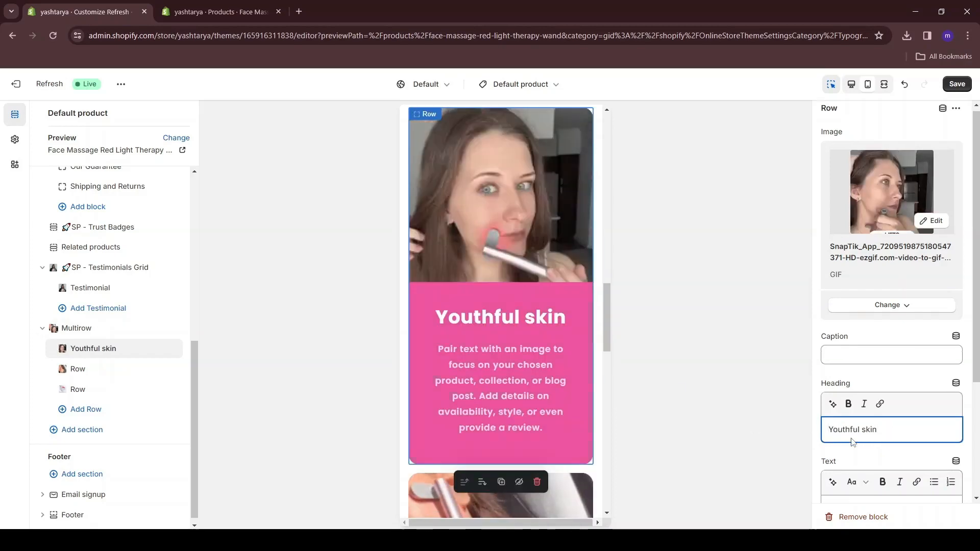
pyautogui.scroll(-3, 851, 441)
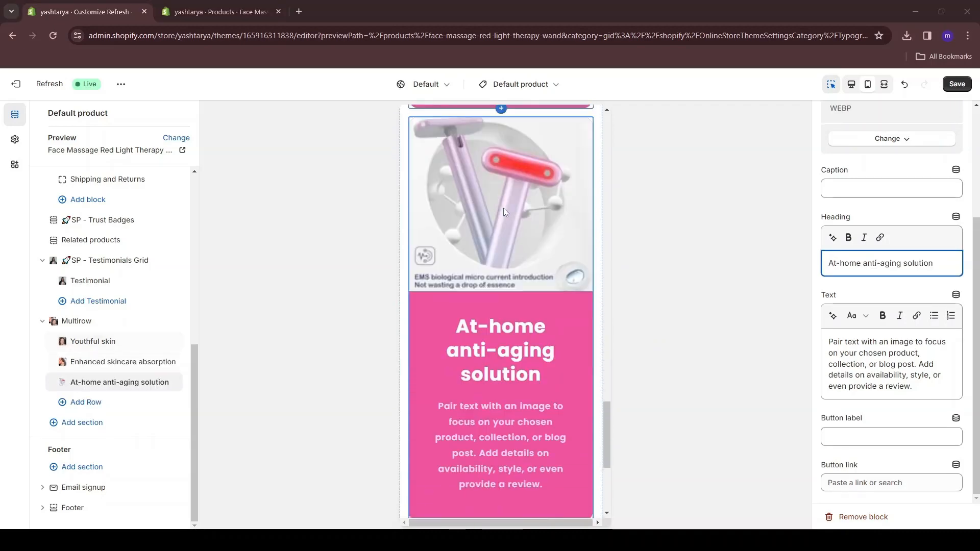
# Step: Add an SP - Testimonials Grid section below the Multirow section and add a testimonial block to it
pyautogui.scroll(-5, 503, 207)
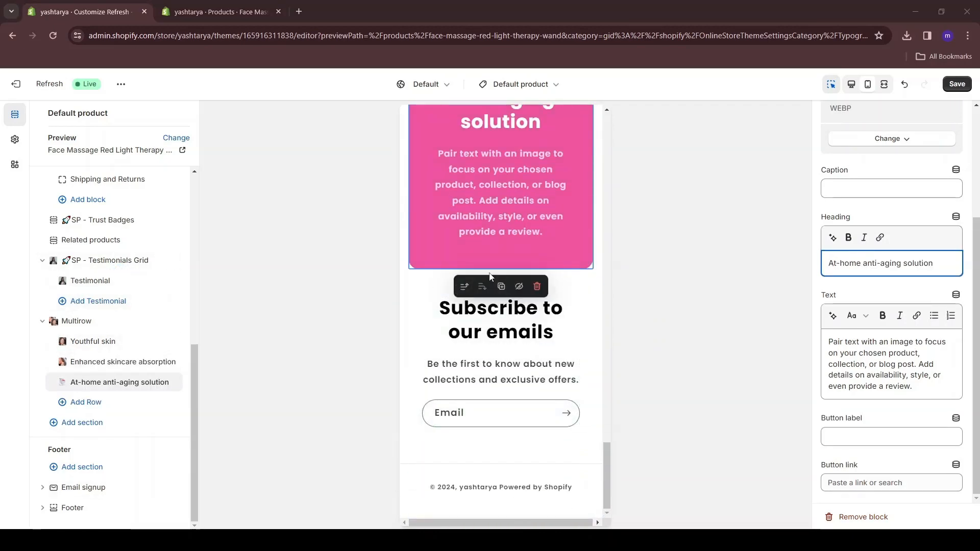
pyautogui.click(82, 423)
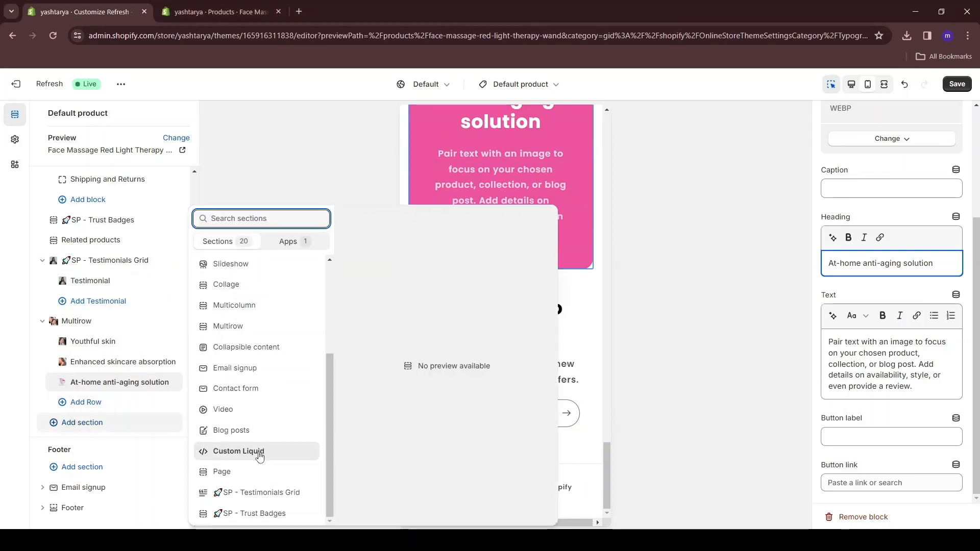
pyautogui.click(258, 492)
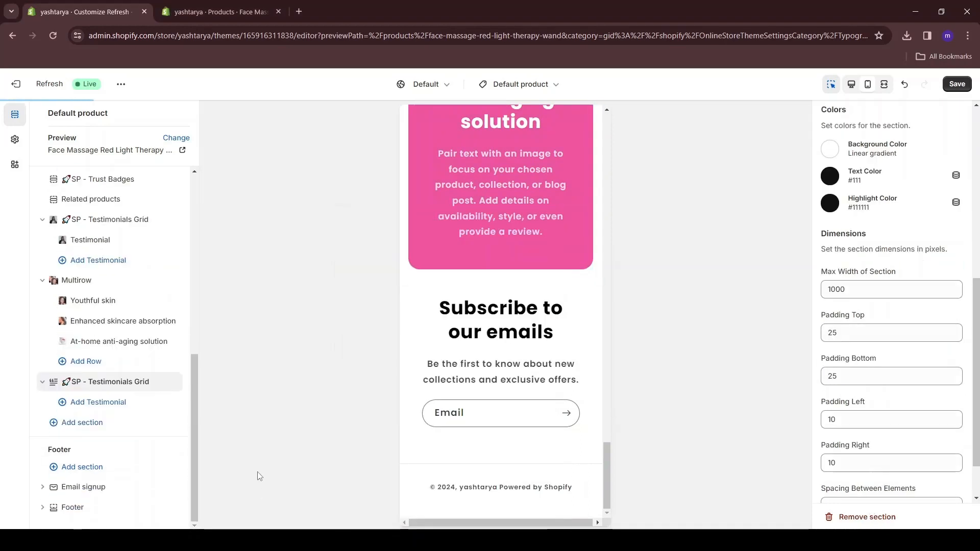
pyautogui.click(103, 406)
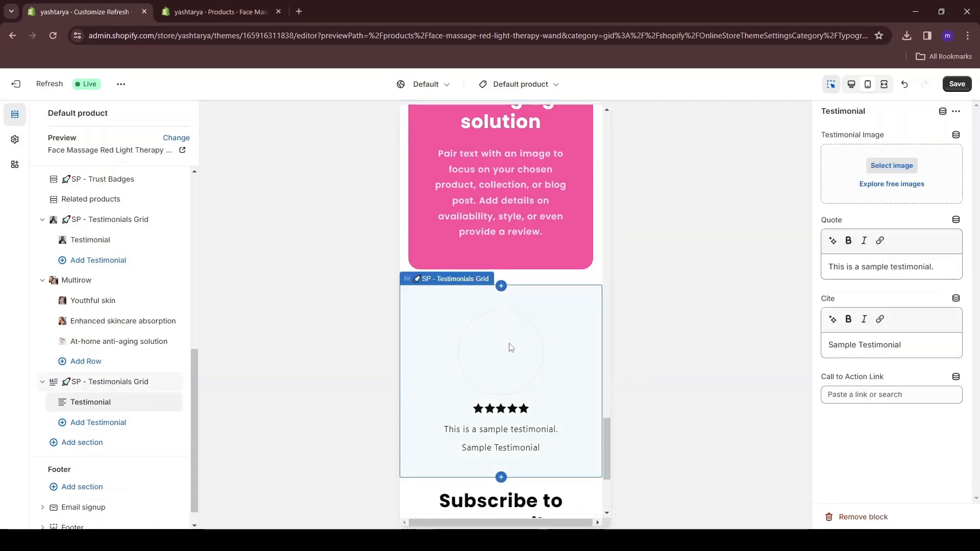
# Step: Set the new testimonial's image to the free Women's Fashion photo of the dark-haired model in a neutral sweater
pyautogui.click(866, 184)
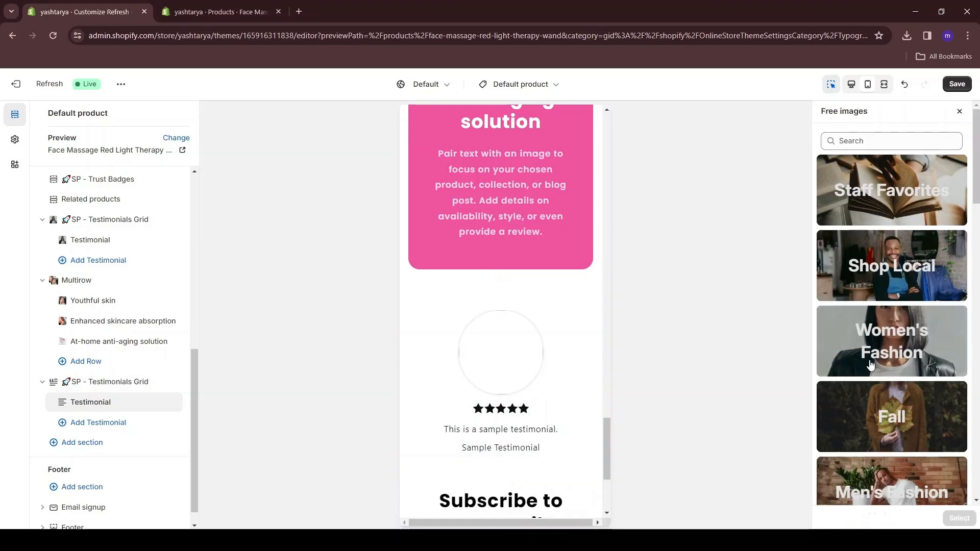
pyautogui.click(875, 350)
pyautogui.scroll(-1, 876, 350)
pyautogui.click(862, 190)
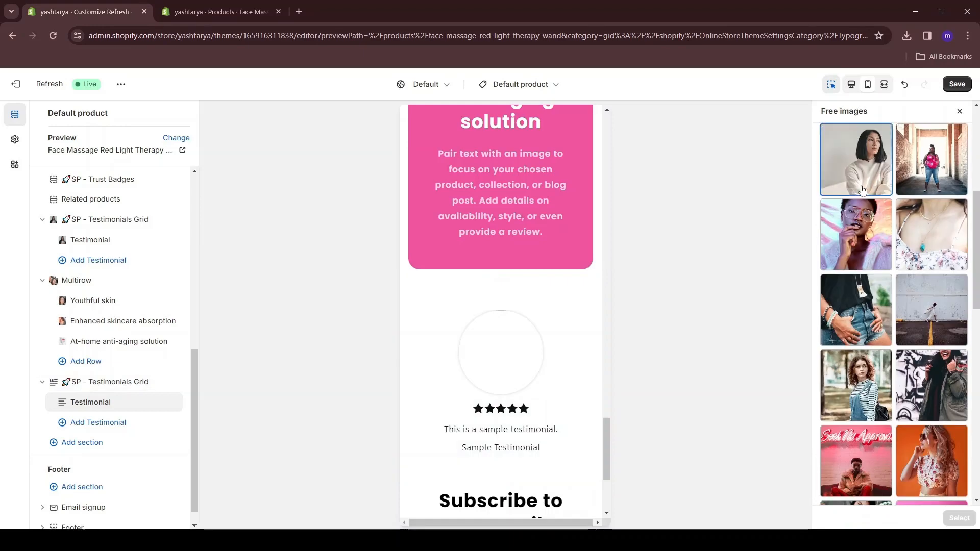
pyautogui.click(958, 519)
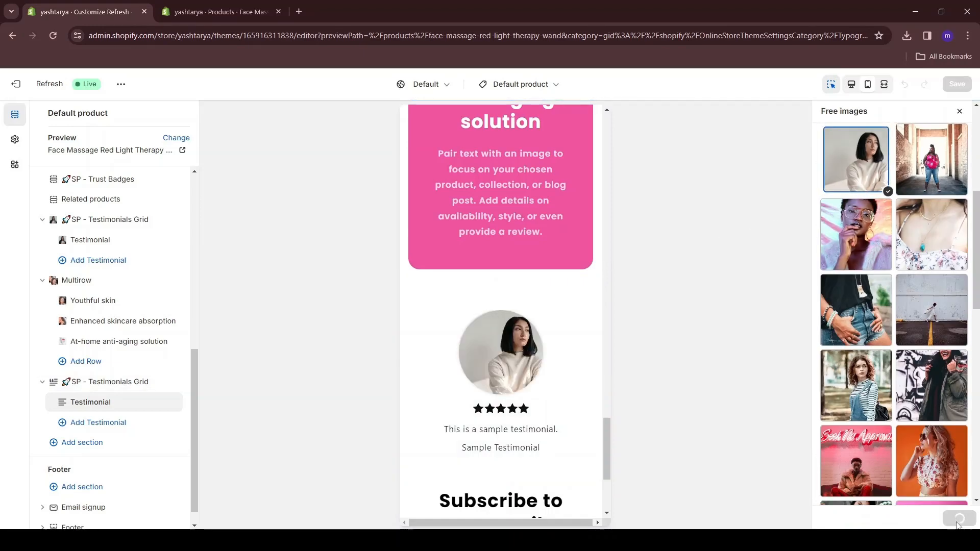
# Step: Set the new Testimonials Grid section's highlight color to gold, #E5B80B
pyautogui.click(595, 357)
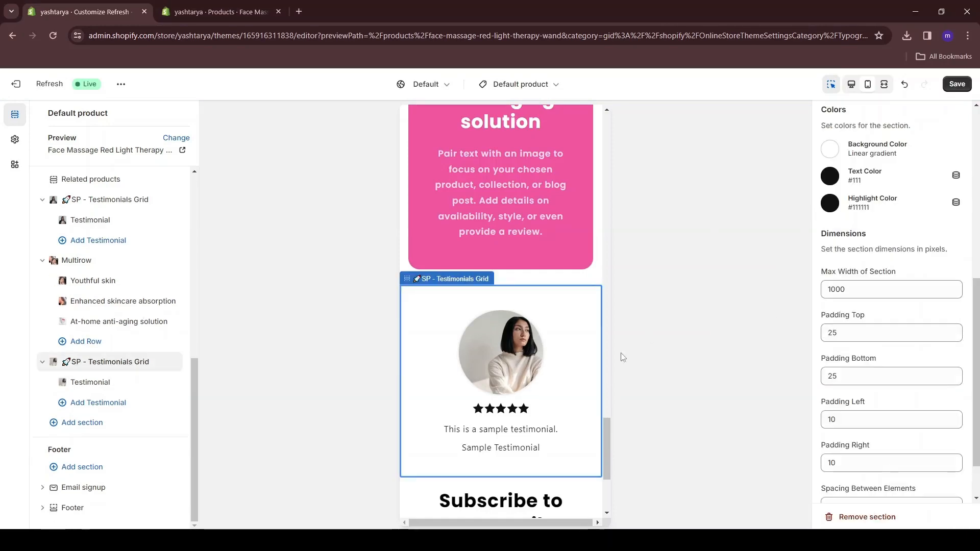
pyautogui.click(829, 204)
pyautogui.click(906, 363)
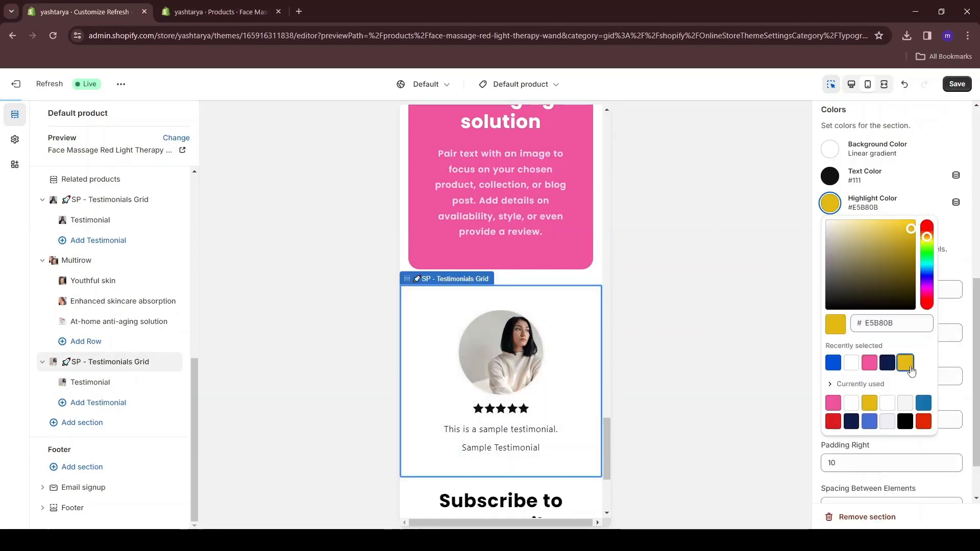
pyautogui.click(848, 321)
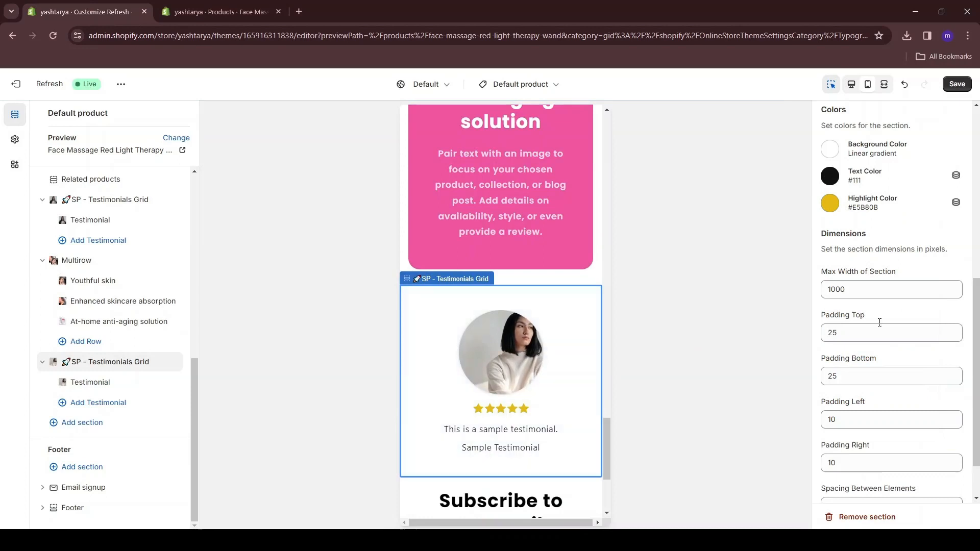
pyautogui.scroll(5, 837, 204)
pyautogui.scroll(2, 827, 125)
# Step: Make the cite text of the new testimonial bold
pyautogui.click(82, 386)
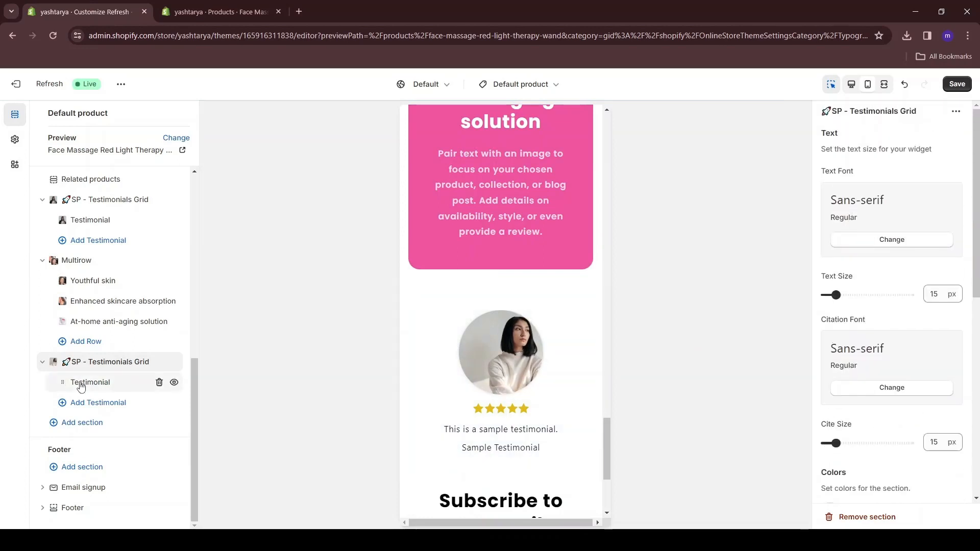
pyautogui.scroll(-1, 861, 308)
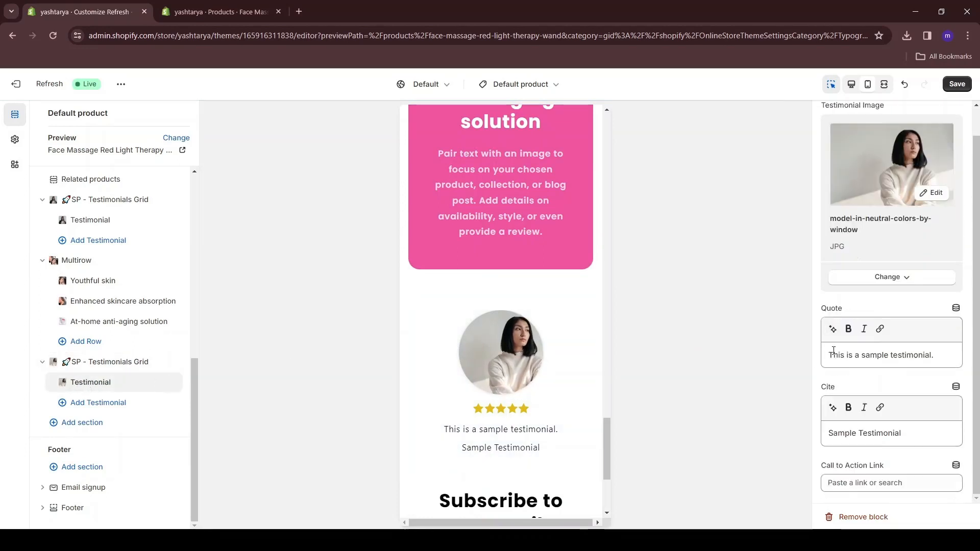
pyautogui.doubleClick(837, 432)
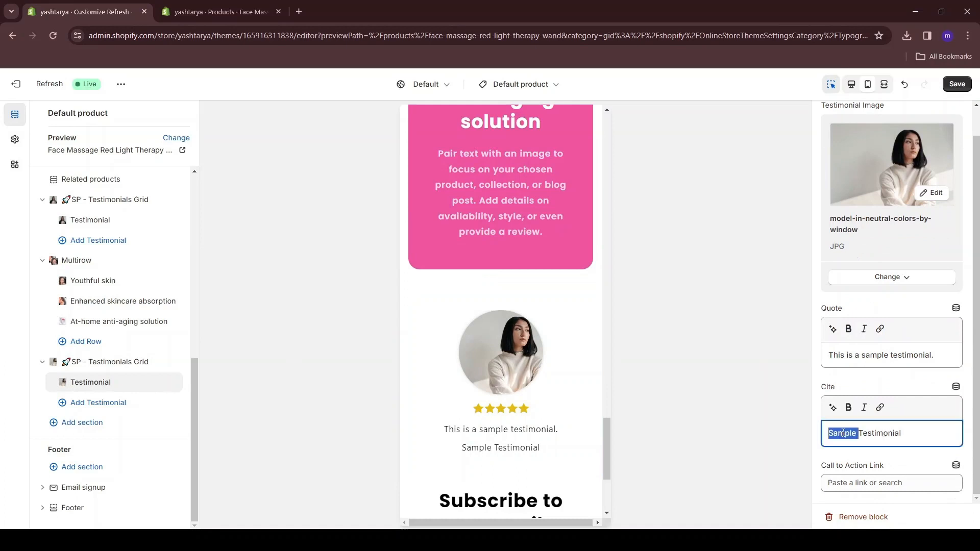
pyautogui.click(848, 408)
pyautogui.click(845, 433)
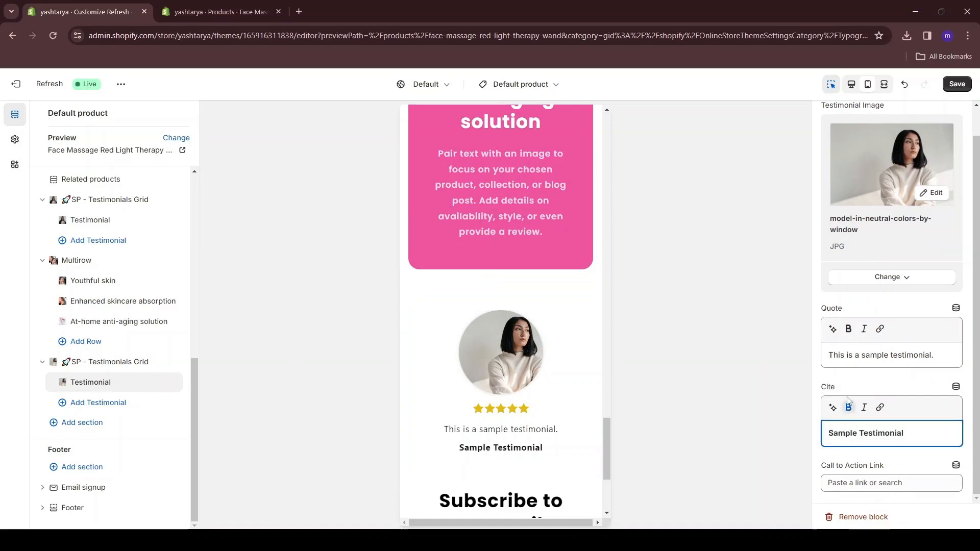
# Step: Set the new testimonial's quote to "Convenient, effective, my go-to!", in quotation marks, and replace the cite with the reviewer's name
pyautogui.click(556, 387)
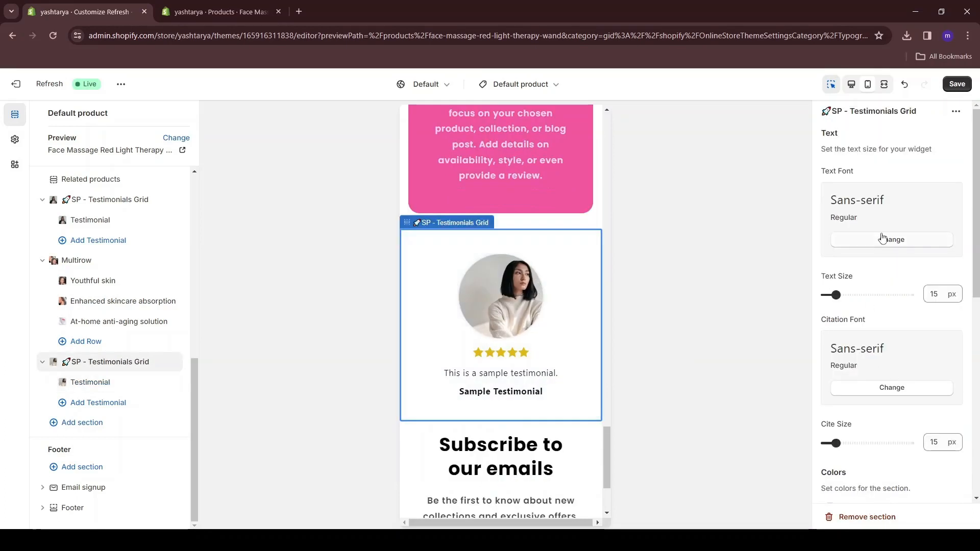
pyautogui.click(102, 380)
pyautogui.tripleClick(875, 385)
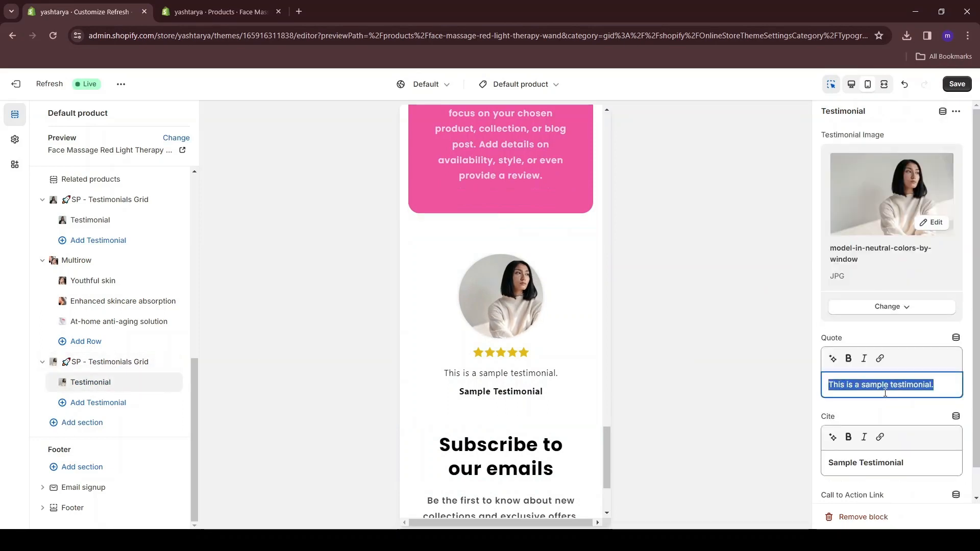
pyautogui.write('"Convenient, effective, my go-to!"')
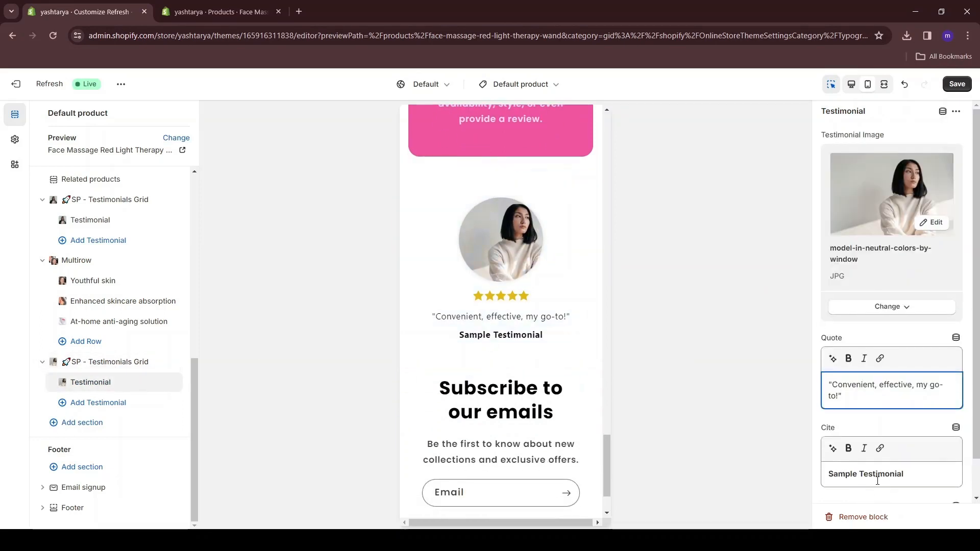
pyautogui.tripleClick(877, 479)
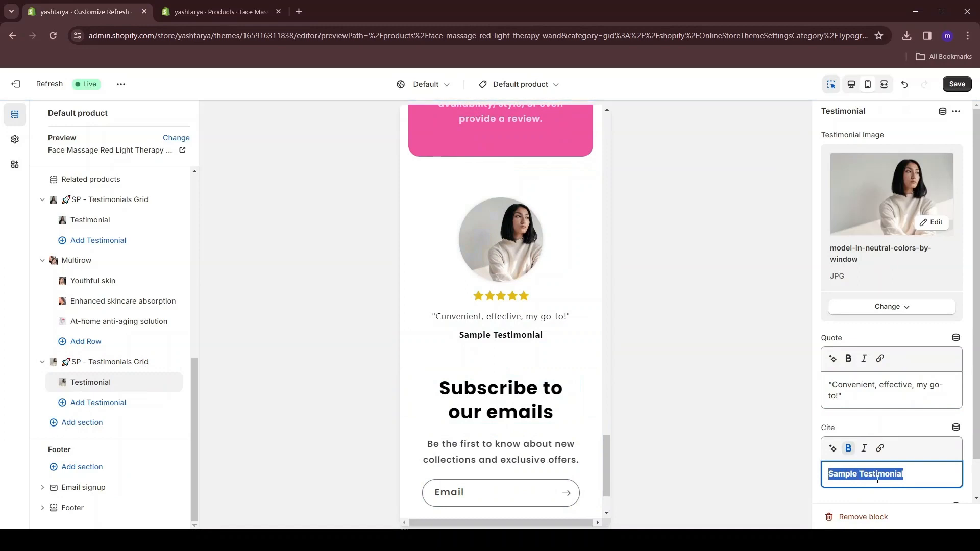
pyautogui.write('Somia M.')
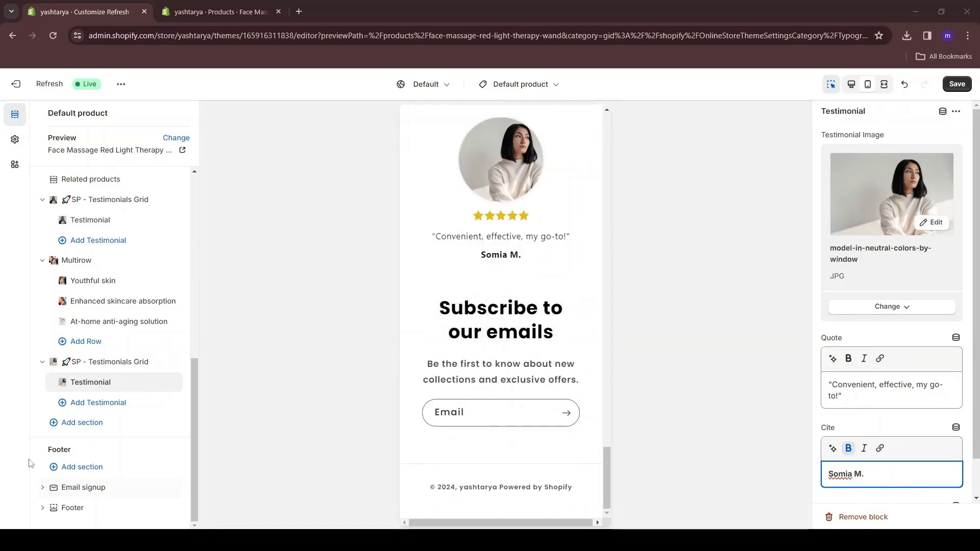
# Step: Add a Collapsible content section below the second testimonials grid and set its heading to "FAQ"
pyautogui.click(79, 423)
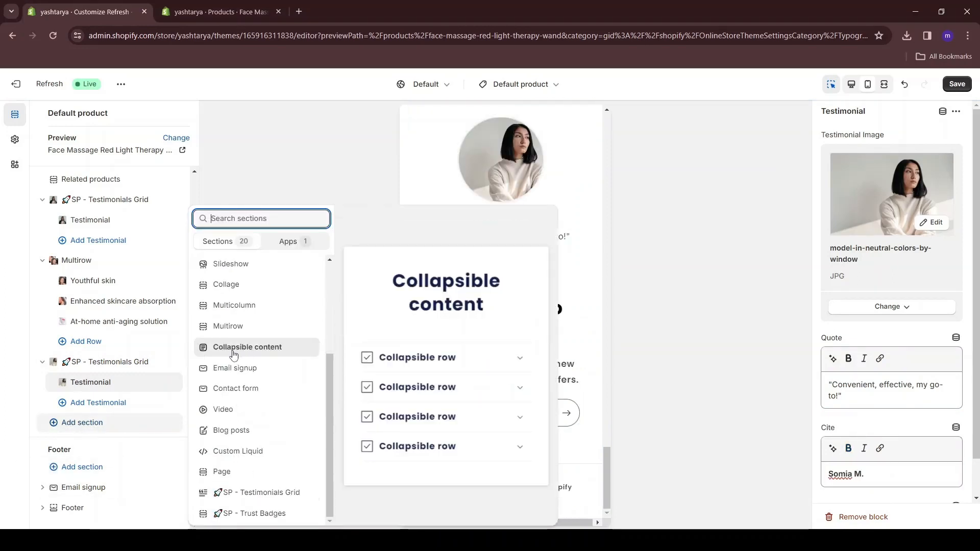
pyautogui.click(264, 354)
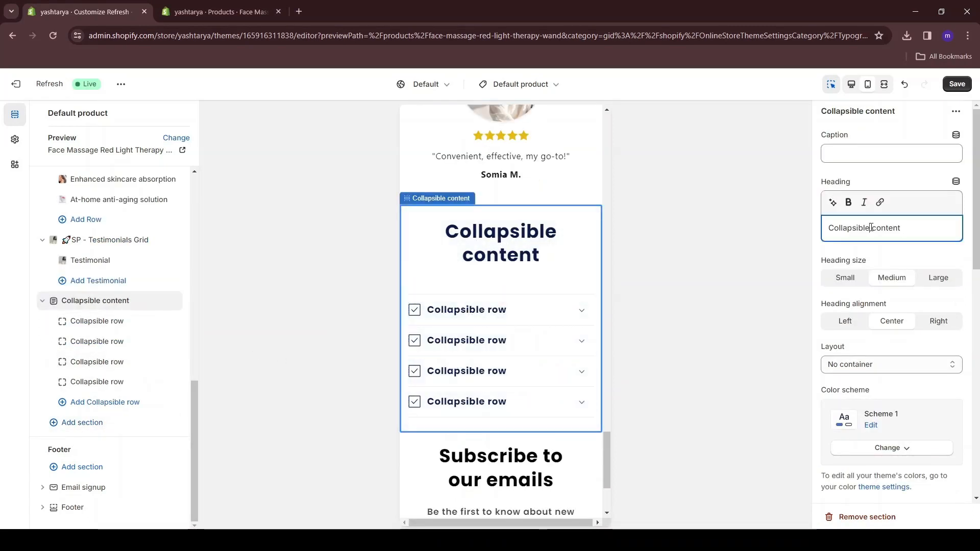
pyautogui.tripleClick(870, 228)
pyautogui.write('FAQ')
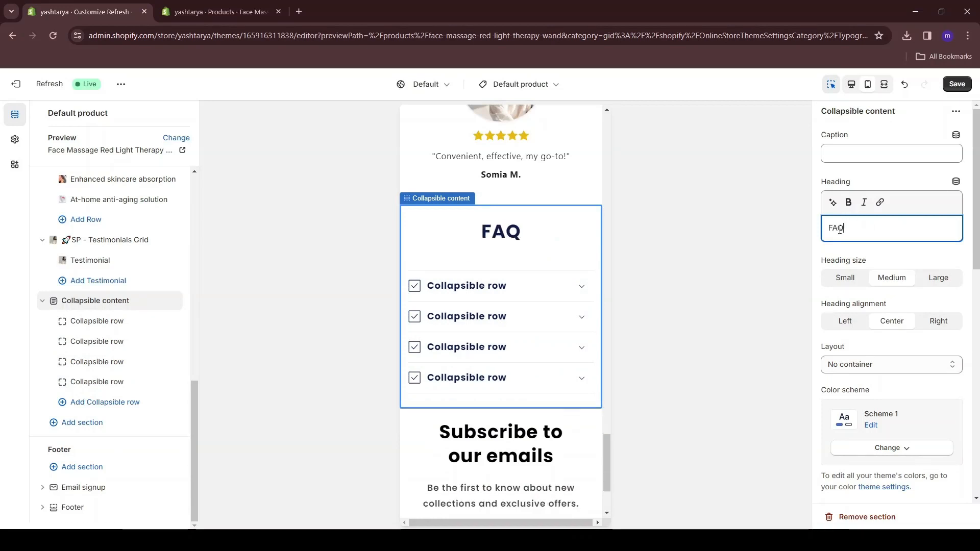
# Step: Enter questions as FAQ row headings on usage frequency, other skincare products, skin types and time to improvements, and add a fifth row on warranties
pyautogui.click(442, 285)
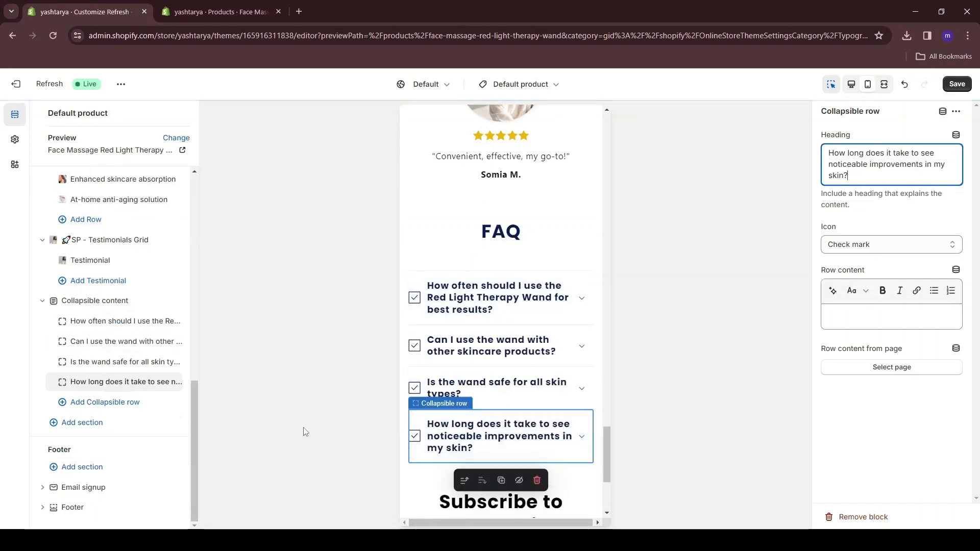
pyautogui.click(92, 406)
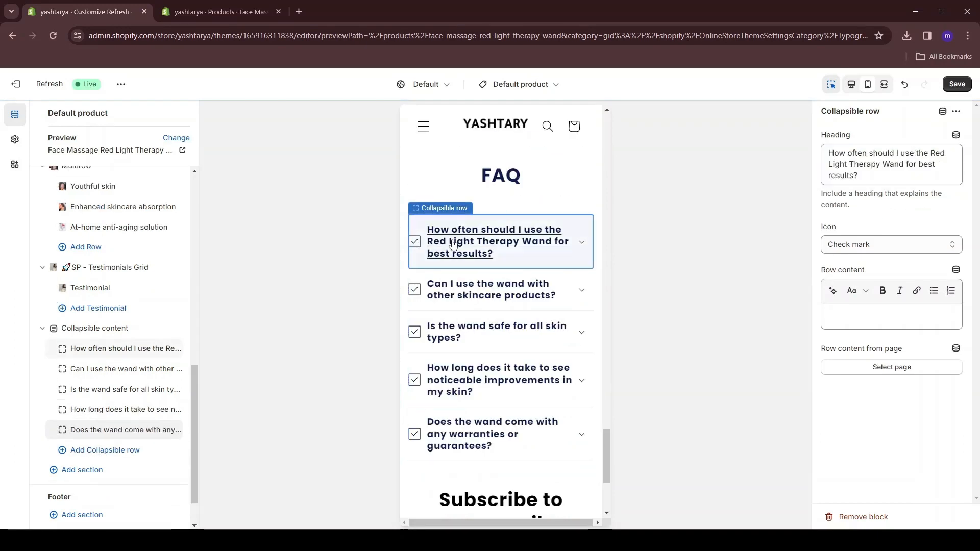
# Step: Set the first FAQ row's icon to Question mark and its content to "For optimal results, we recommend using the Red Light Therapy Wand 3-5 times per week."
pyautogui.click(850, 244)
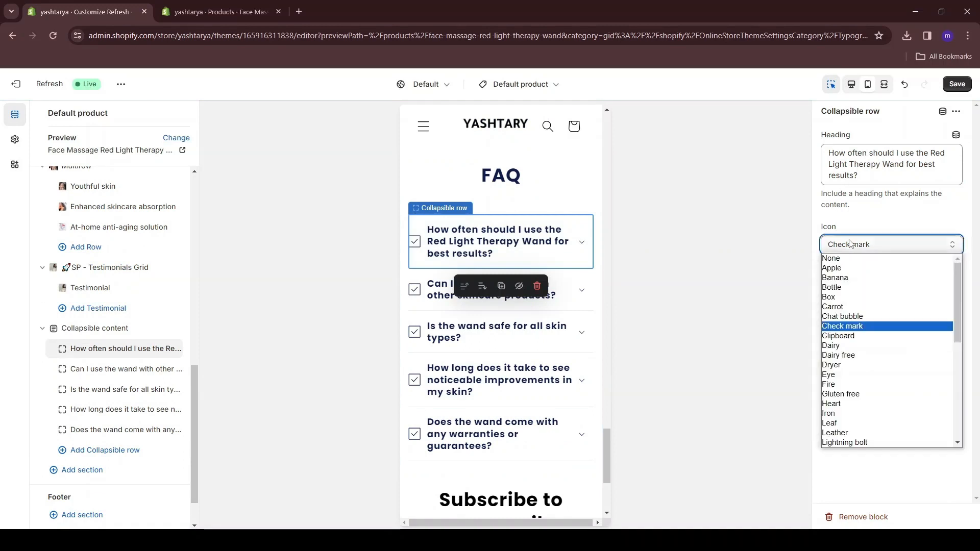
pyautogui.scroll(-5, 858, 306)
pyautogui.click(857, 323)
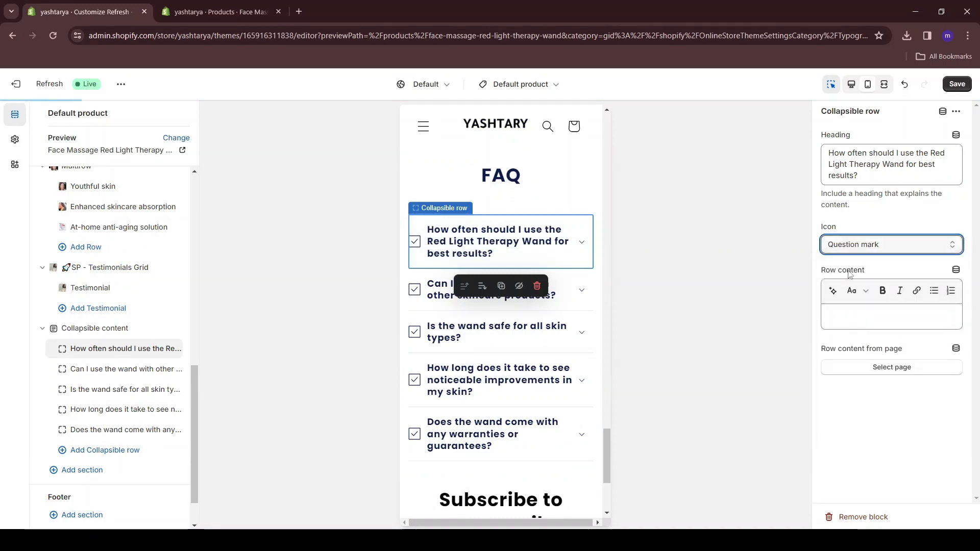
pyautogui.click(890, 317)
pyautogui.write('For optimal results, we recommend using the Red Light Therapy Wand 3-5 times per week.')
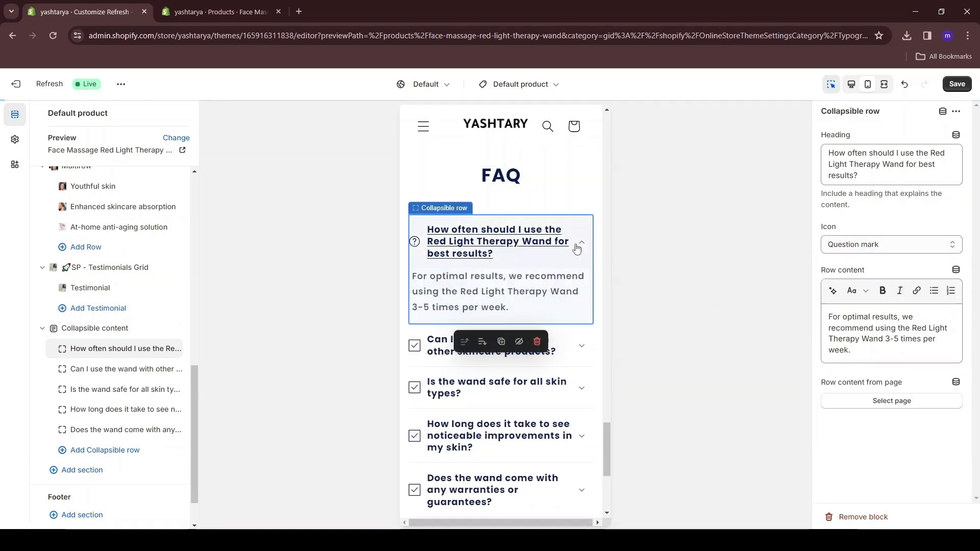
pyautogui.click(482, 250)
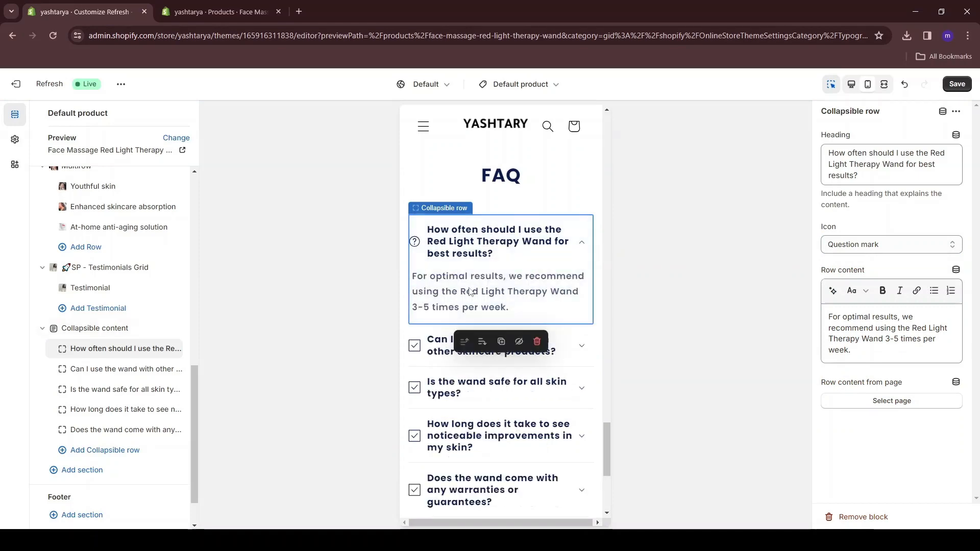
pyautogui.scroll(-2, 551, 204)
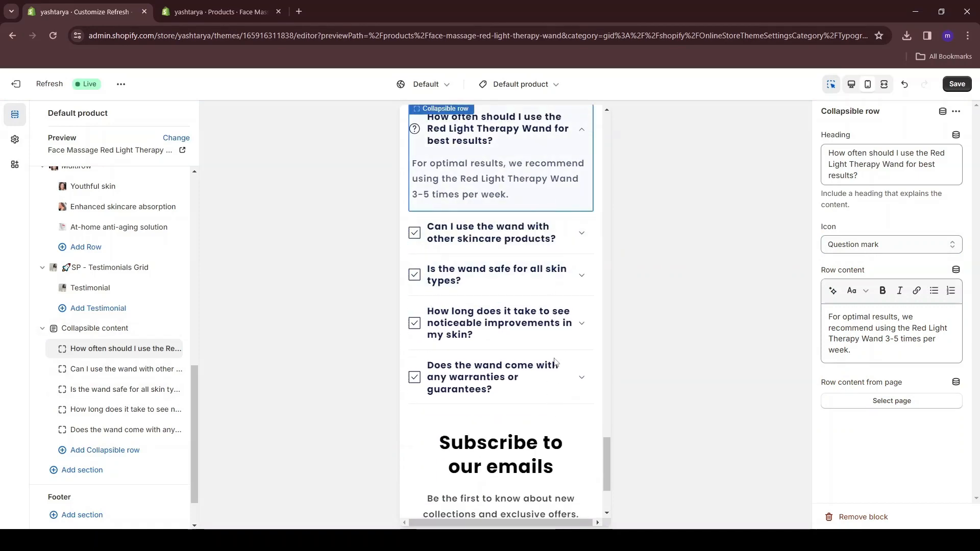
# Step: Set the remaining FAQ rows' icons to Question mark, answer the skin types question with "Absolutely! Our wand is safe for all skin types, including sensitive skin.", and save
pyautogui.click(498, 275)
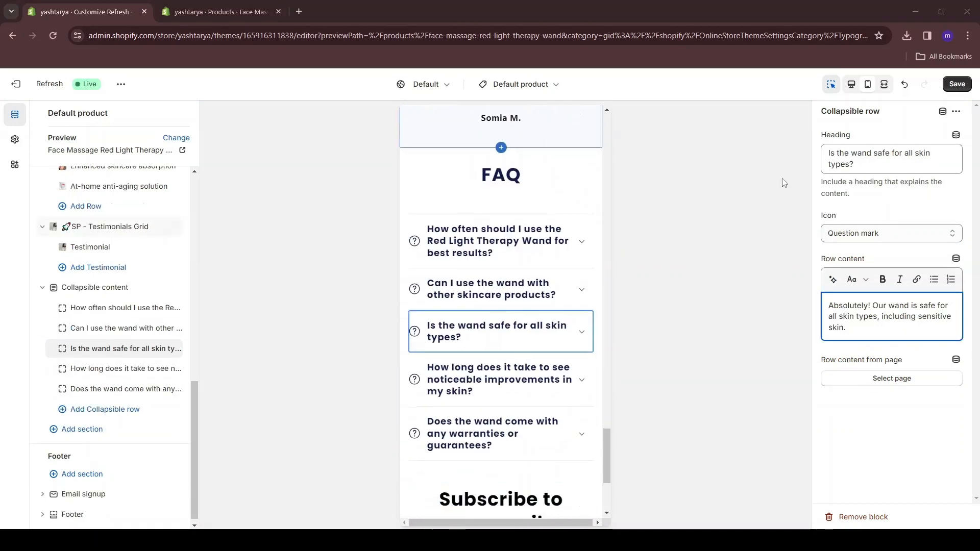
pyautogui.click(952, 86)
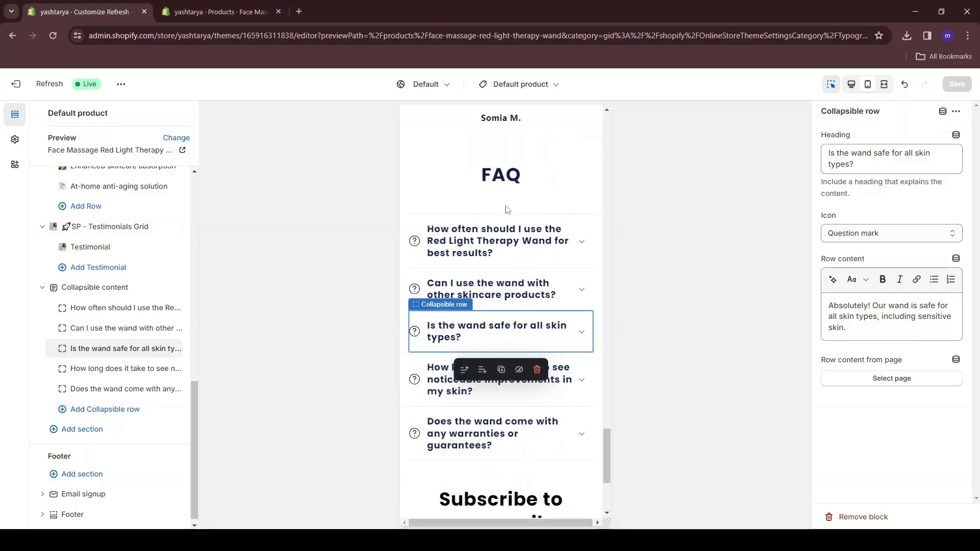
pyautogui.scroll(-4, 442, 192)
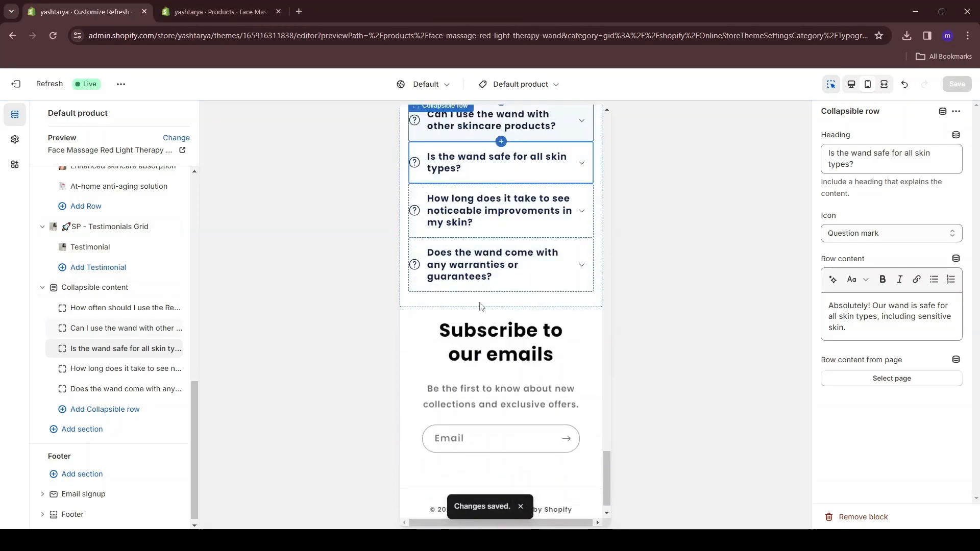
pyautogui.scroll(2, 477, 307)
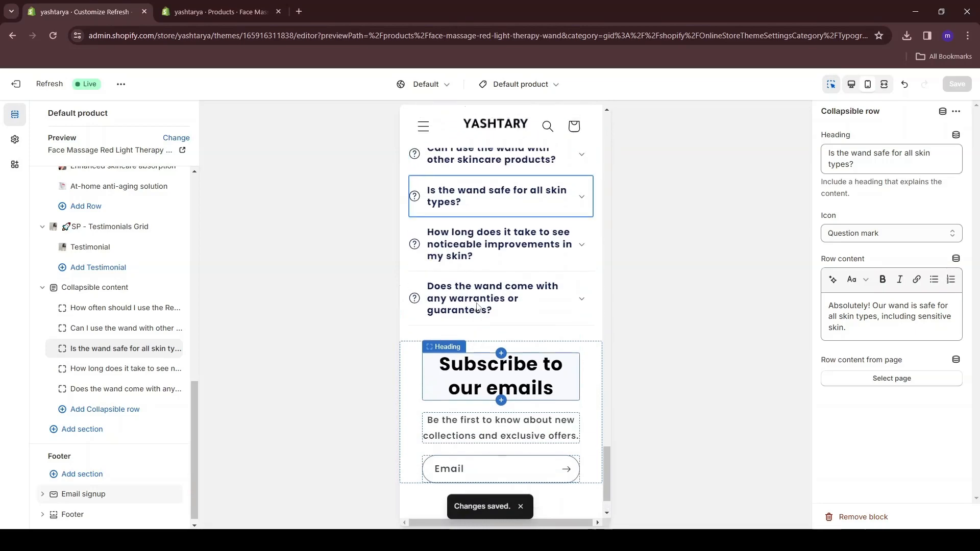
# Step: Find the Trustoo.io Product Reviews app from the store admin, install it, and accept English as the store's primary language
pyautogui.hotkey('ctrl', 'Tab')
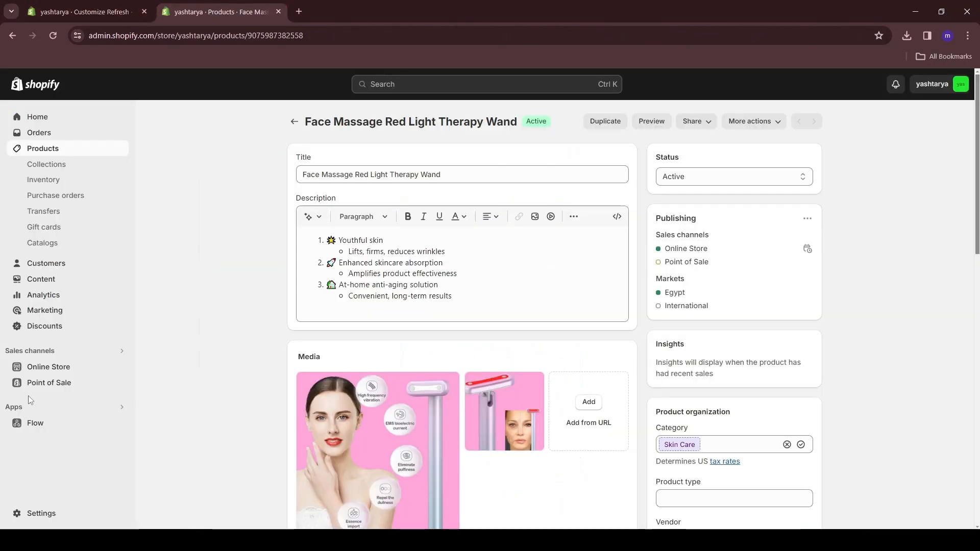
pyautogui.click(48, 406)
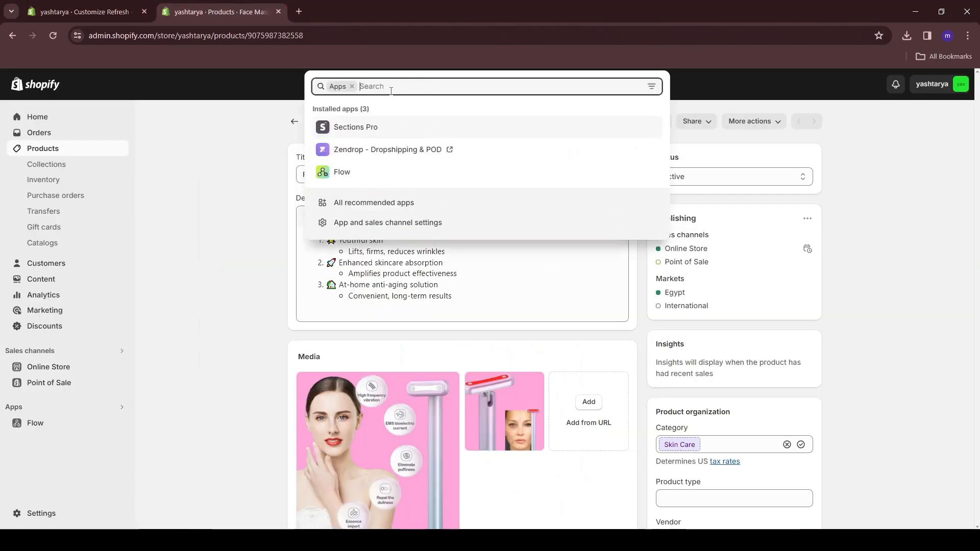
pyautogui.write('trustoo')
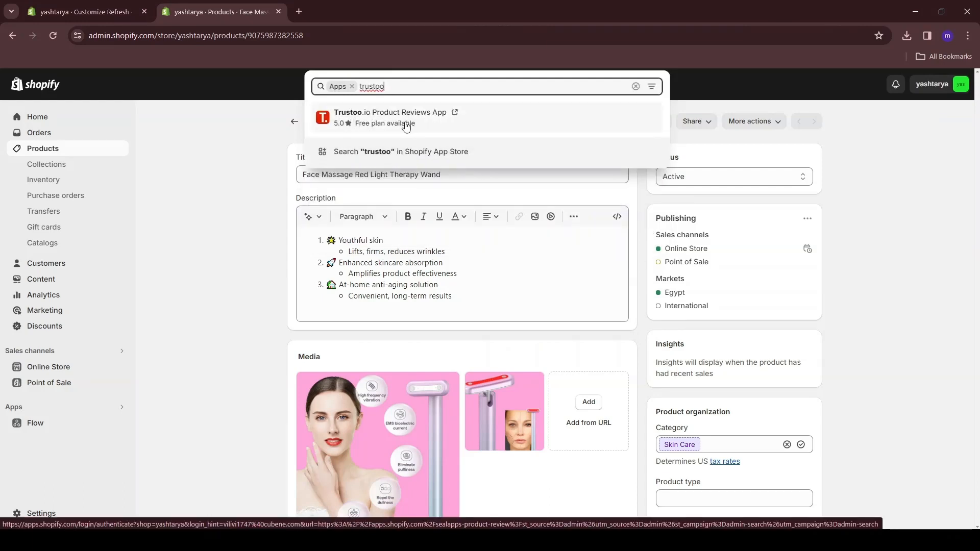
pyautogui.click(394, 116)
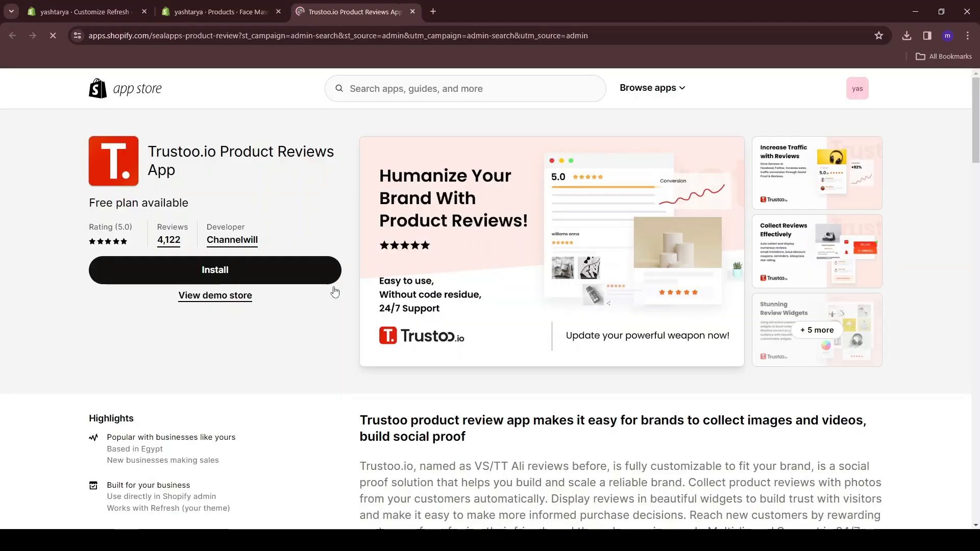
pyautogui.click(222, 278)
pyautogui.click(708, 336)
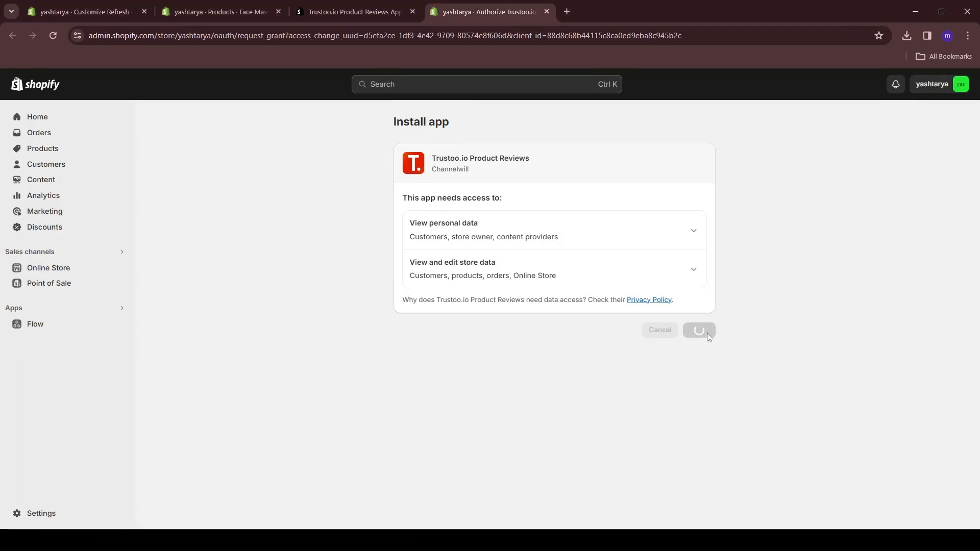
pyautogui.click(666, 506)
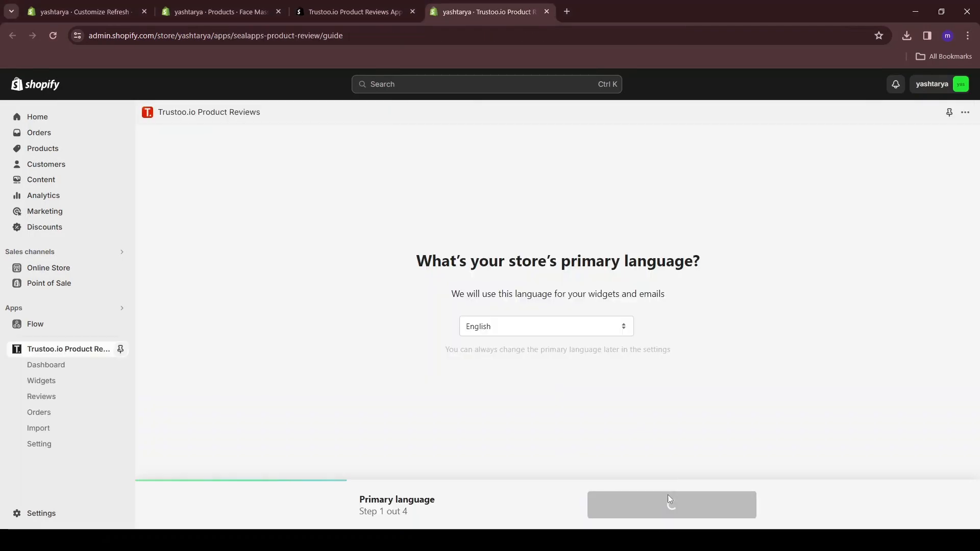
# Step: Open the AliExpress review import for the wand in Trustoo.io and search AliExpress for "Face Massage Red Light Therapy Wand"
pyautogui.click(47, 432)
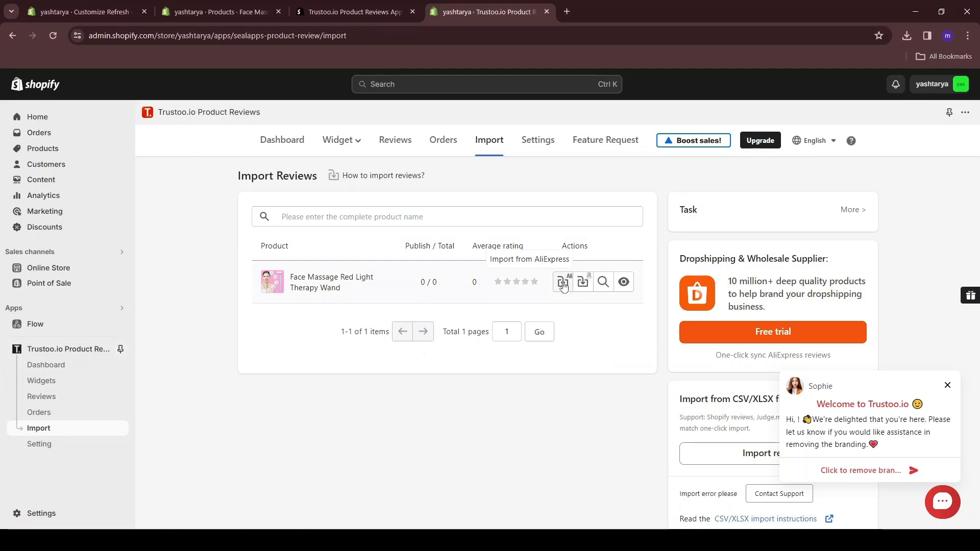
pyautogui.click(563, 284)
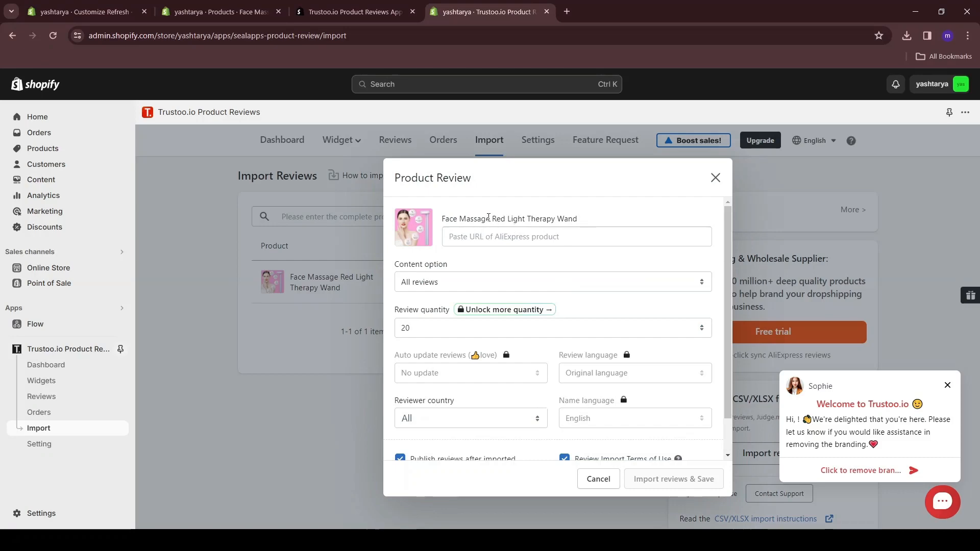
pyautogui.tripleClick(489, 218)
pyautogui.write('Face Massage Red Light Therapy Wand')
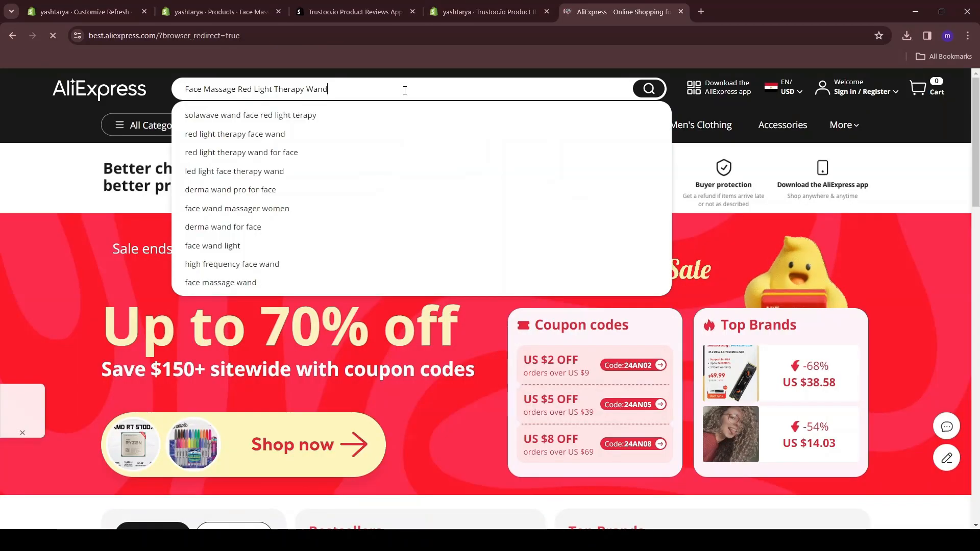
pyautogui.press('Return')
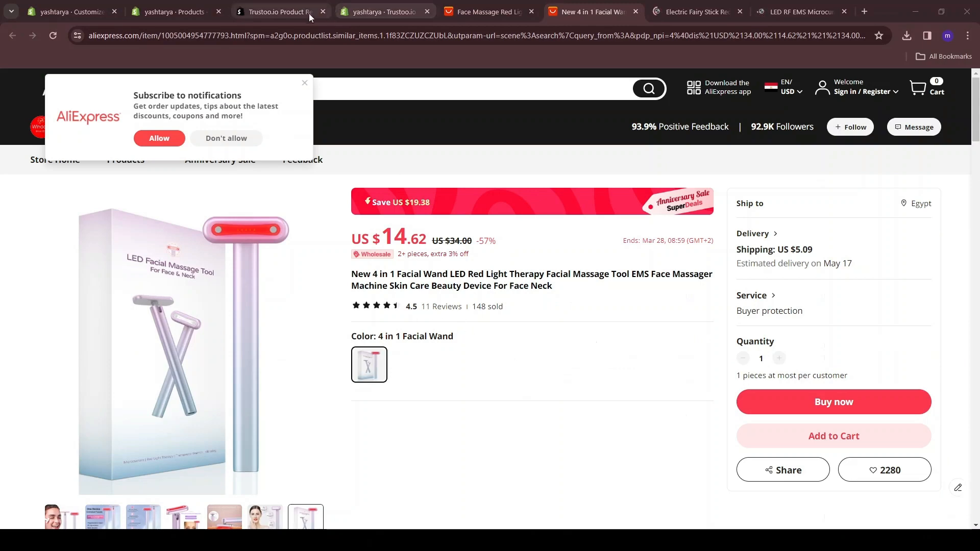
# Step: Copy the 4 in 1 Facial Wand listing's URL from AliExpress into the Trustoo.io product review form and import all reviews with quantity 20
pyautogui.click(335, 36)
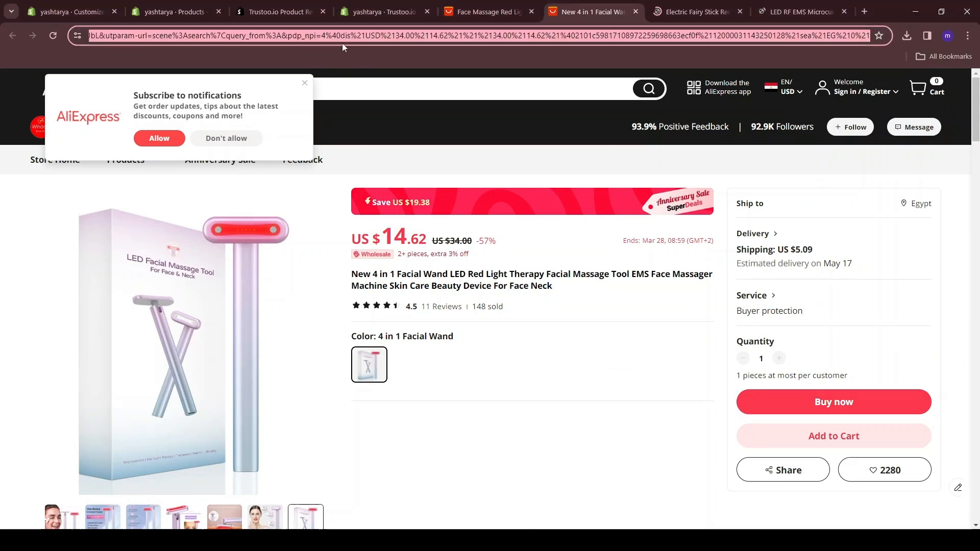
pyautogui.click(280, 12)
pyautogui.click(384, 11)
pyautogui.hotkey('ctrl', 'v')
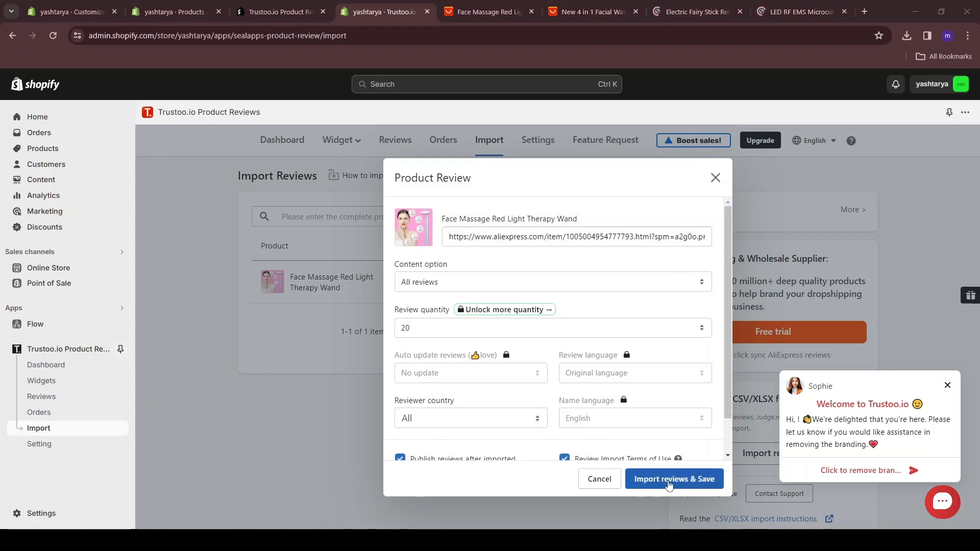
pyautogui.click(672, 482)
pyautogui.click(752, 240)
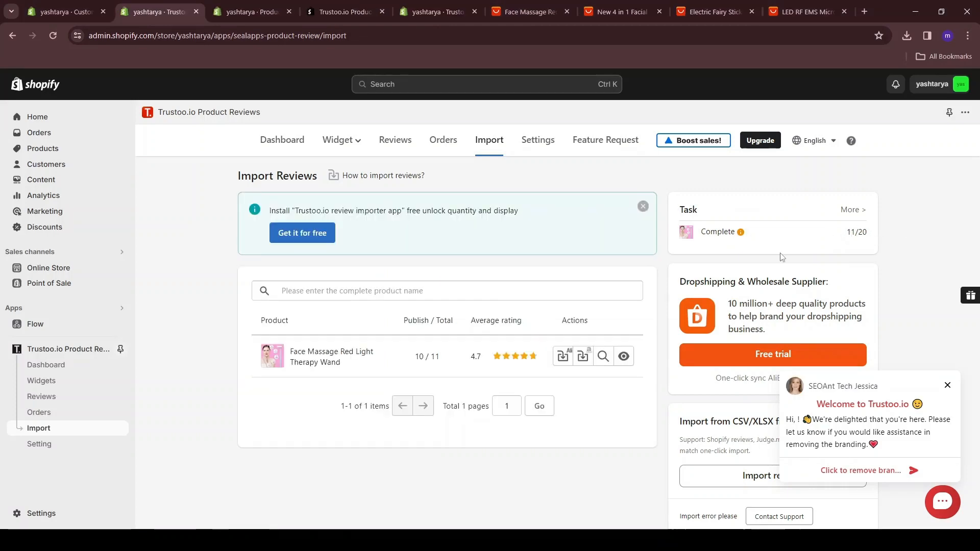
# Step: Look over the Electric Fairy Stick and LED RF EMS eye massager listings on AliExpress as further review sources
pyautogui.click(642, 6)
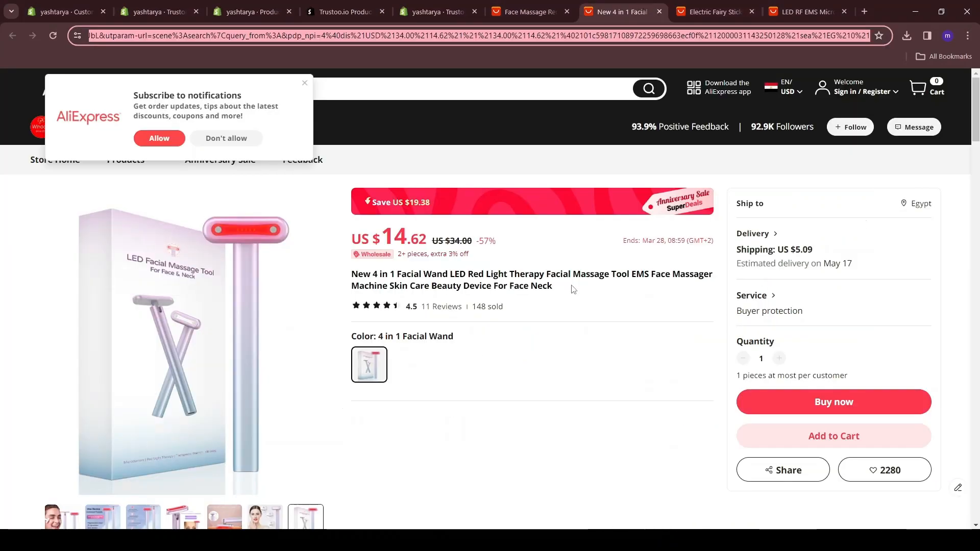
pyautogui.hotkey('ctrl', 'Tab')
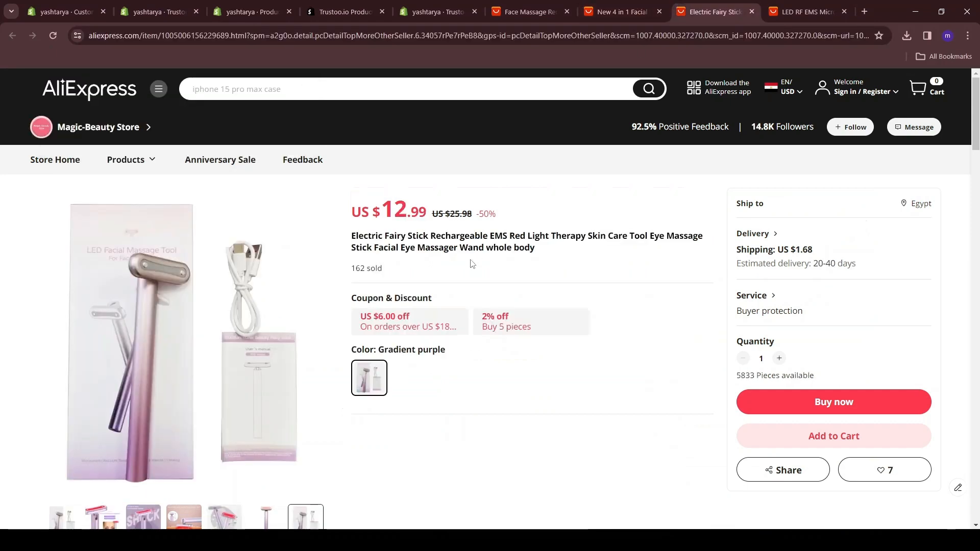
pyautogui.scroll(-5, 458, 275)
pyautogui.hotkey('ctrl', 'Tab')
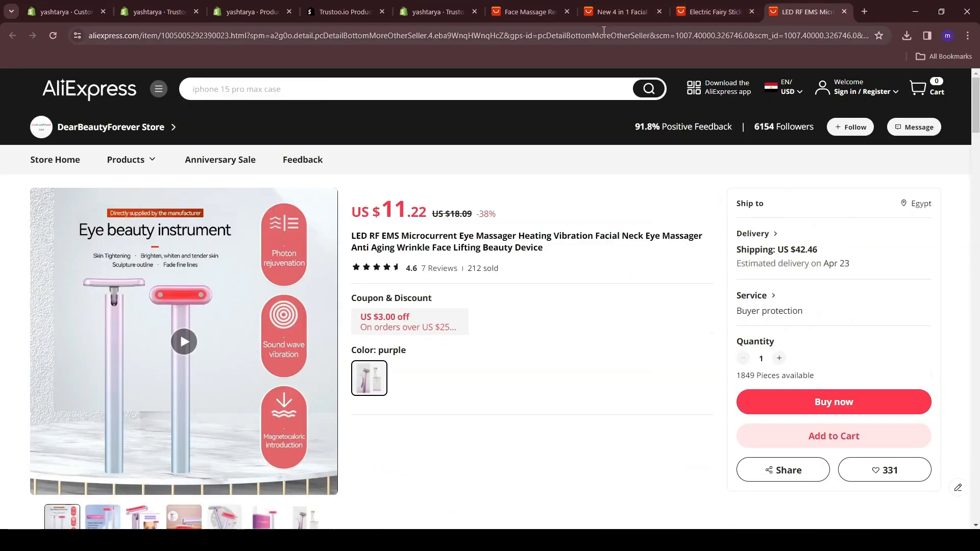
pyautogui.hotkey('ctrl', '2')
pyautogui.click(574, 366)
# Step: Enable the review widget from the Trustoo.io setup guide and install its widgets, allowing the app to customize the theme
pyautogui.click(46, 365)
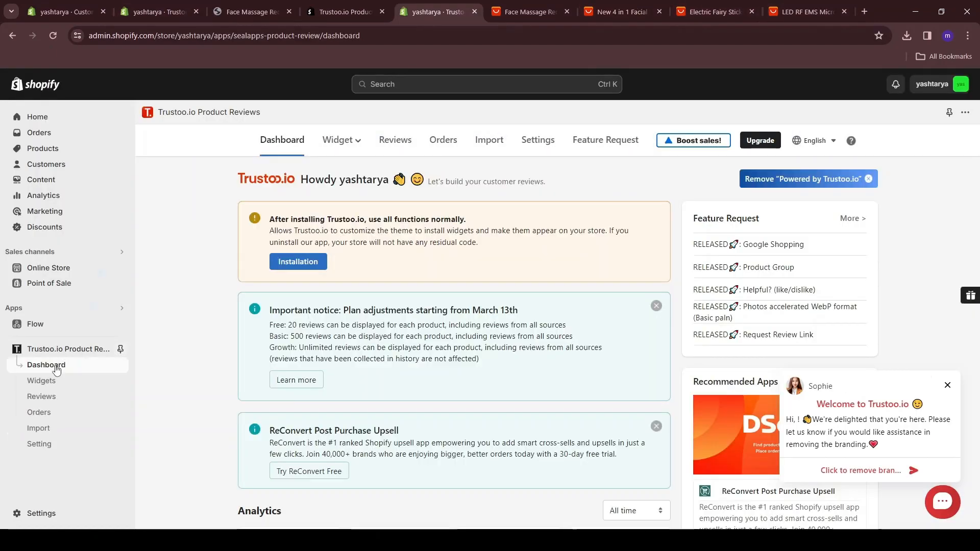
pyautogui.scroll(-7, 357, 316)
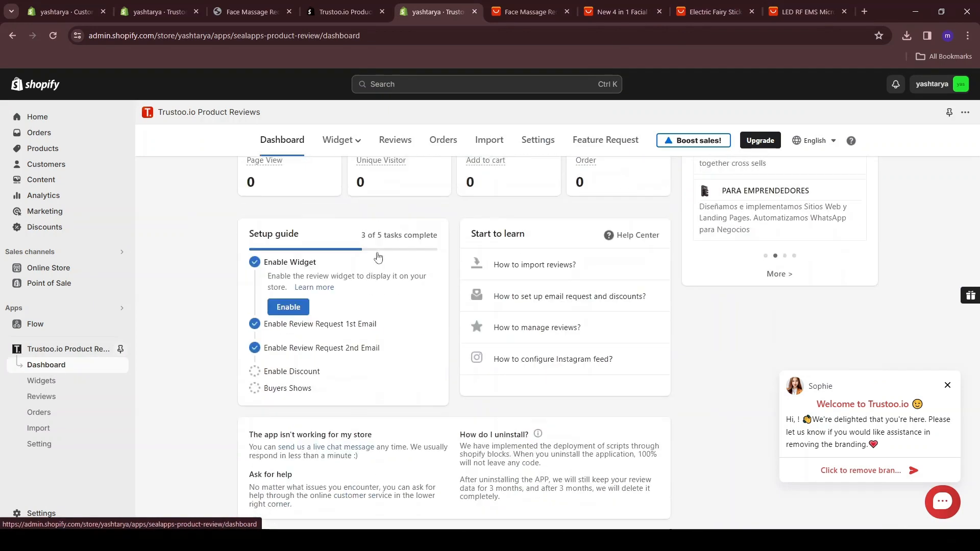
pyautogui.click(287, 301)
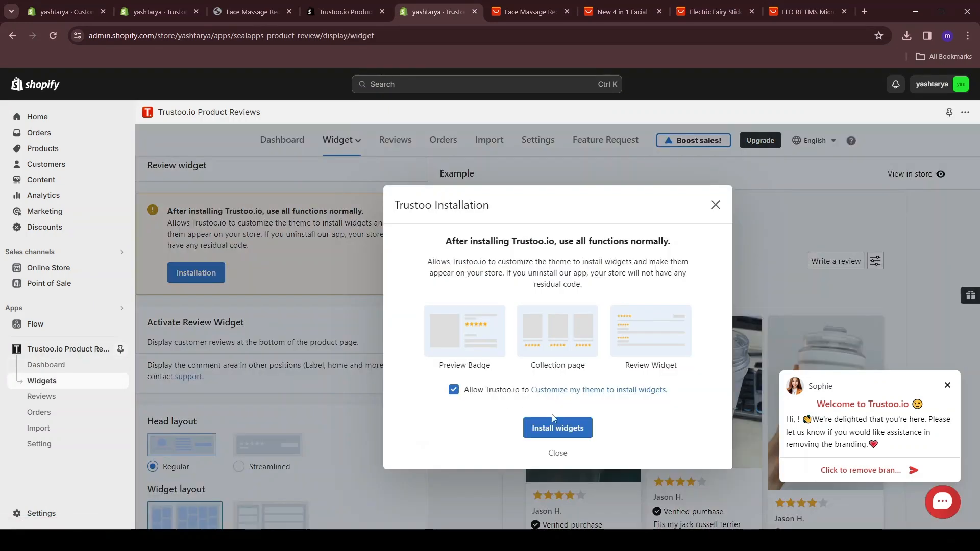
pyautogui.click(541, 435)
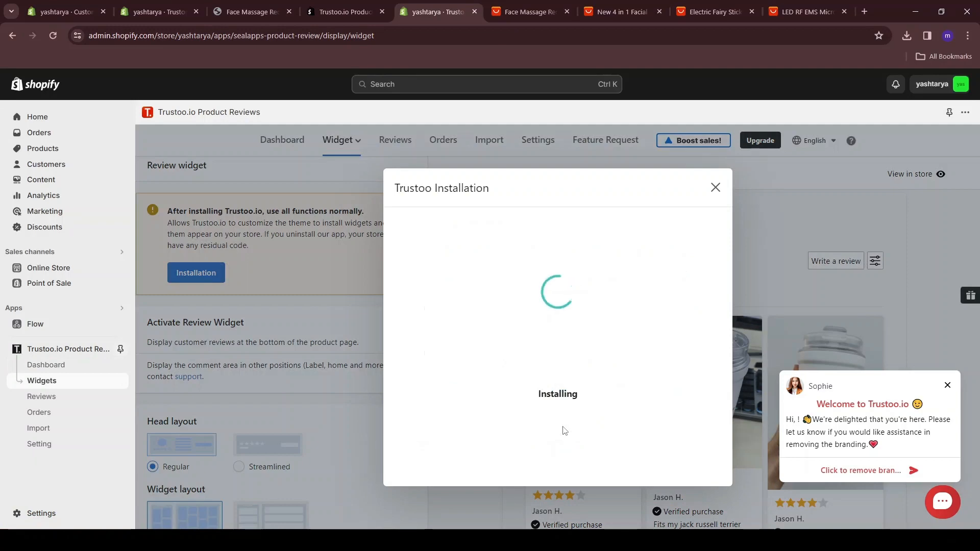
pyautogui.scroll(-4, 636, 234)
pyautogui.scroll(2, 676, 297)
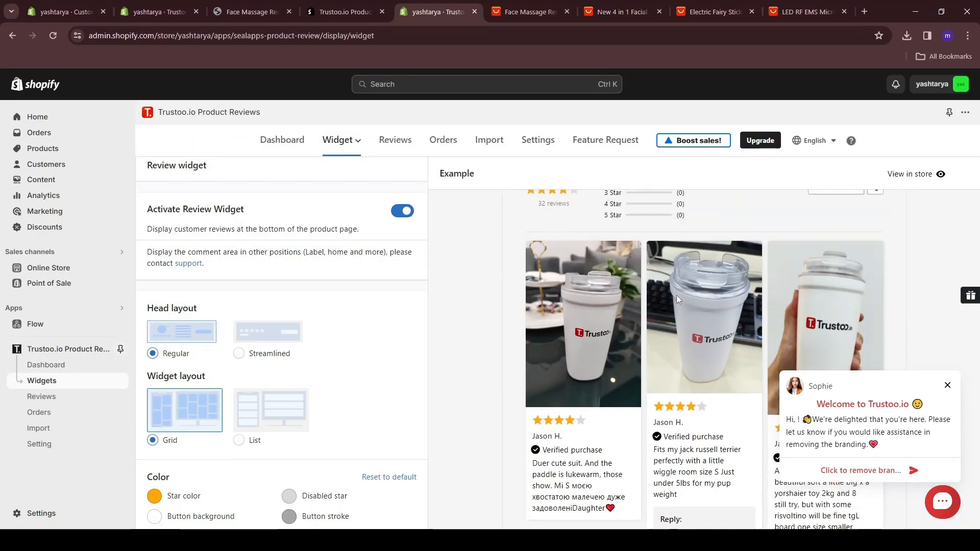
pyautogui.scroll(2, 616, 382)
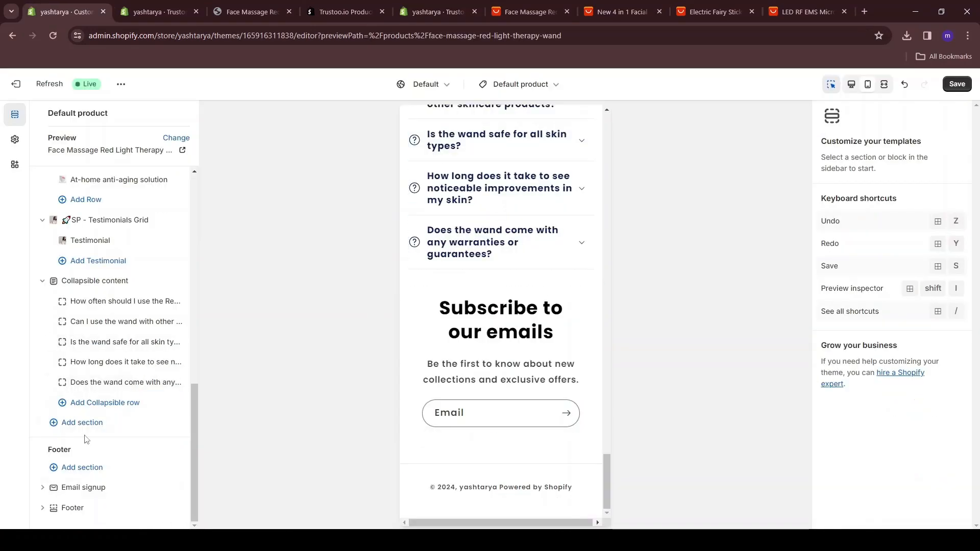
# Step: Add the Trustoo.io Review widget as a section below the FAQ in the product template, look through its reviews, and save
pyautogui.click(101, 428)
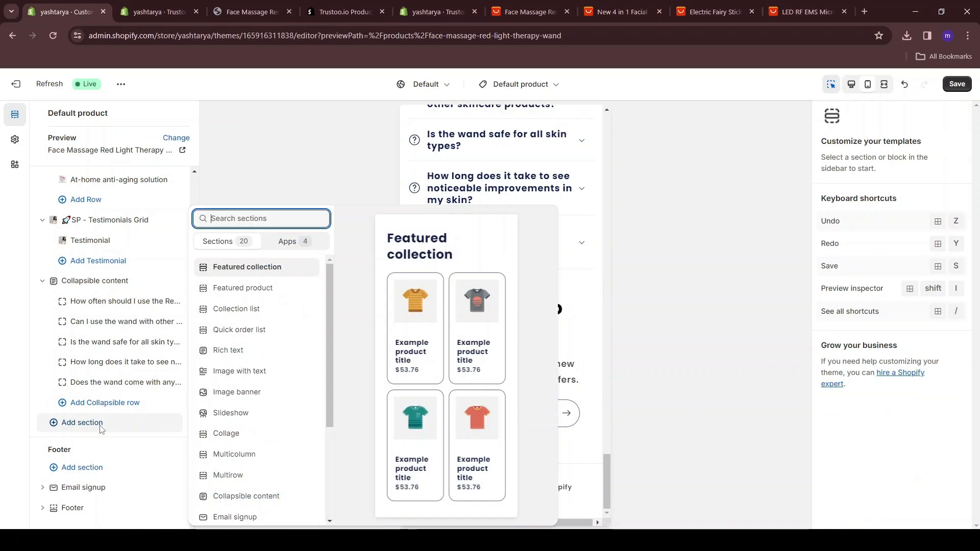
pyautogui.click(291, 242)
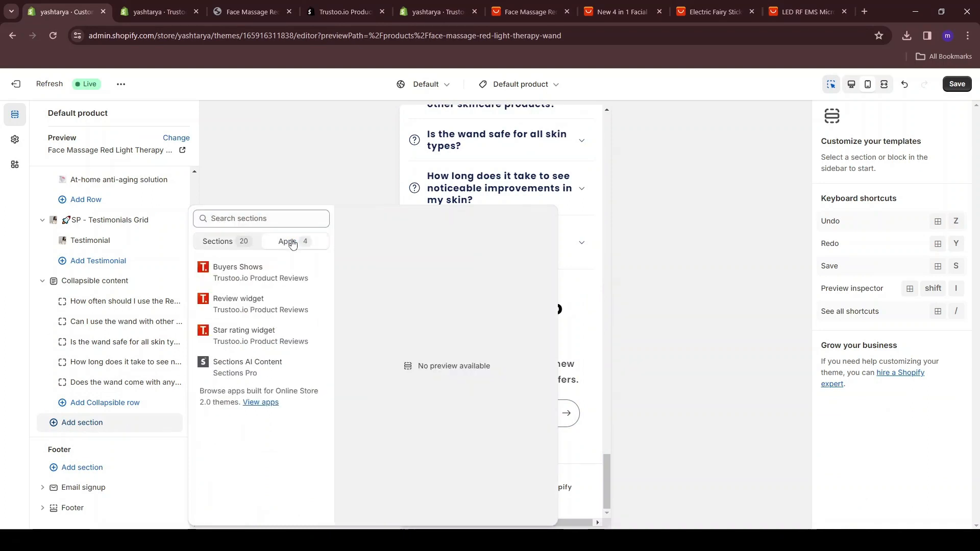
pyautogui.click(247, 306)
pyautogui.scroll(-5, 536, 322)
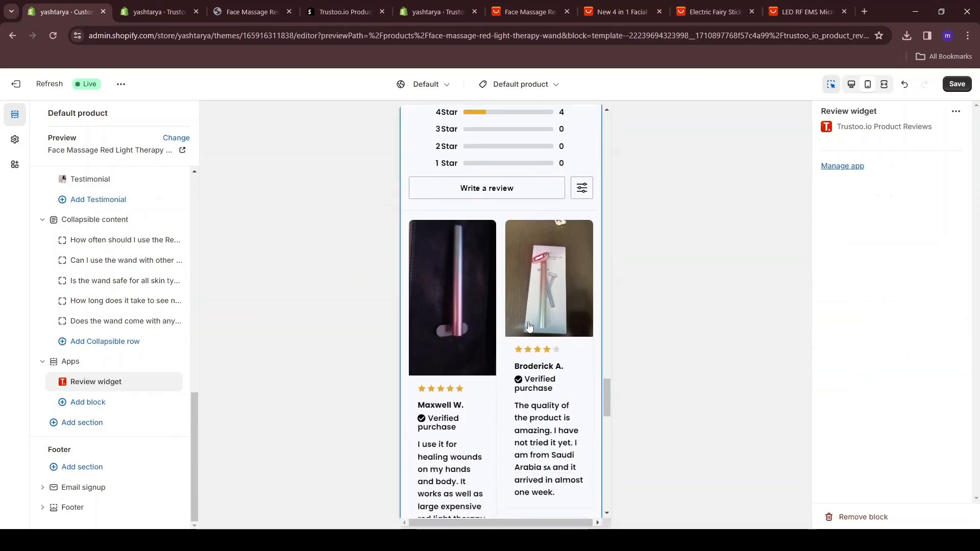
pyautogui.scroll(-7, 538, 322)
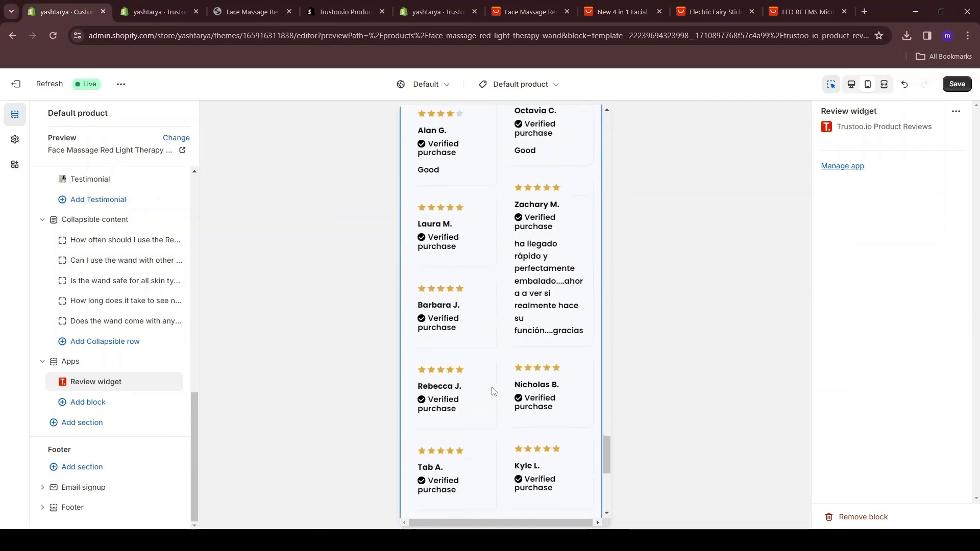
pyautogui.scroll(12, 526, 396)
pyautogui.scroll(3, 510, 398)
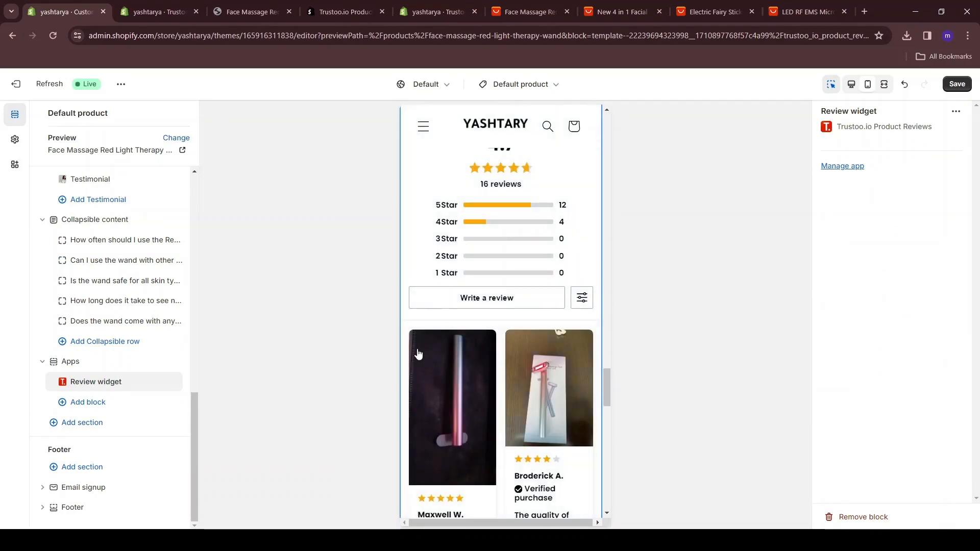
pyautogui.scroll(3, 417, 353)
pyautogui.scroll(2, 474, 259)
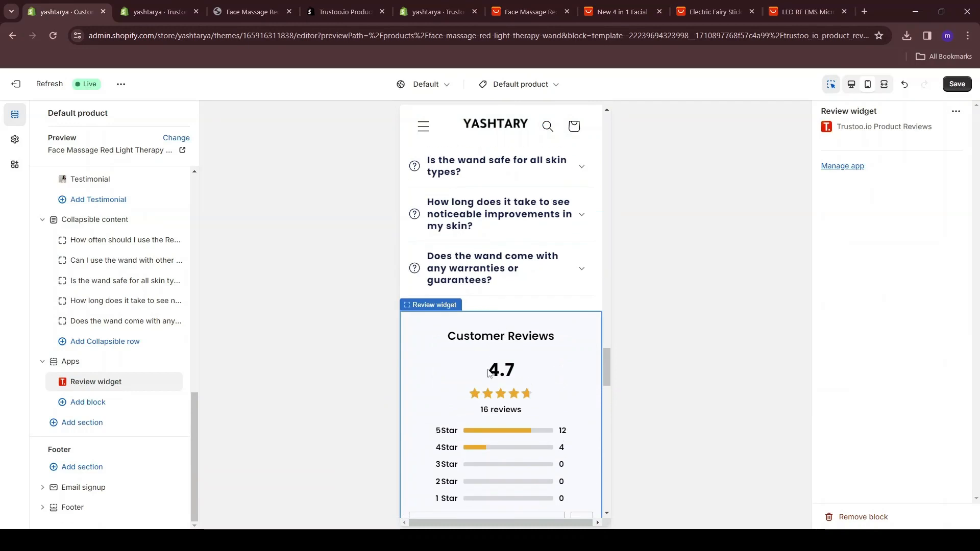
pyautogui.click(957, 84)
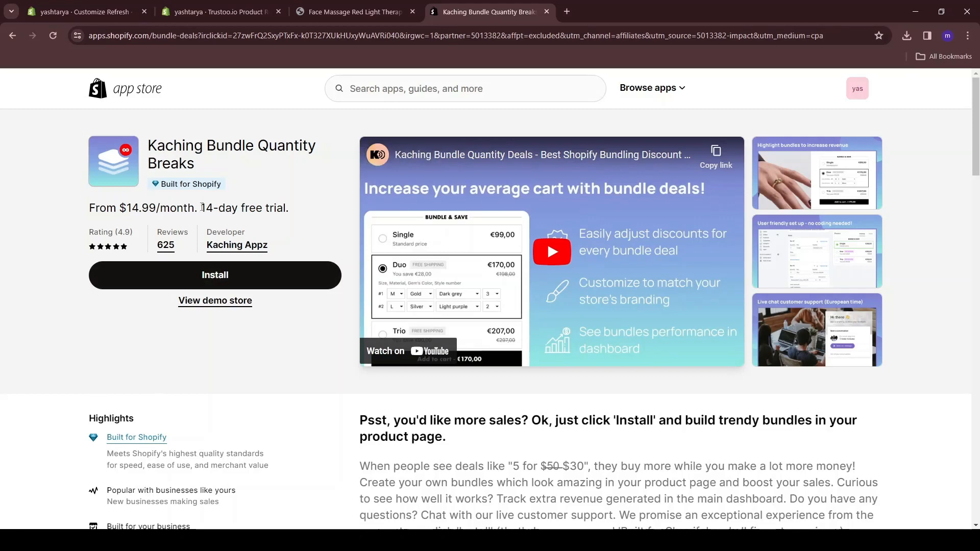
# Step: Install the Kaching Bundle Quantity Breaks app from the Shopify App Store and start a new bundle deal
pyautogui.moveTo(202, 207); pyautogui.dragTo(291, 209)
pyautogui.click(290, 209)
pyautogui.click(212, 279)
pyautogui.click(701, 332)
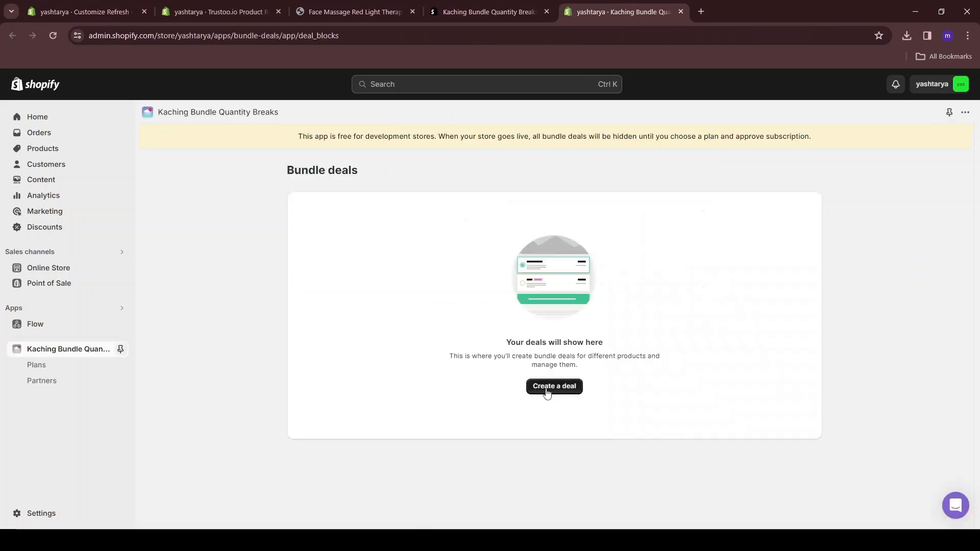
pyautogui.click(546, 387)
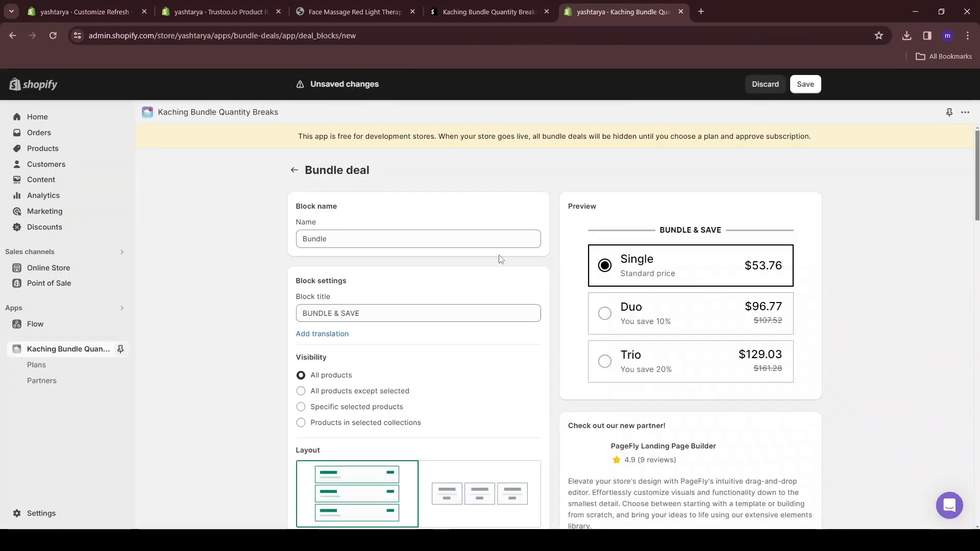
# Step: Try the side-by-side card layout for the bundle deal and switch back to the stacked layout
pyautogui.scroll(-1, 500, 259)
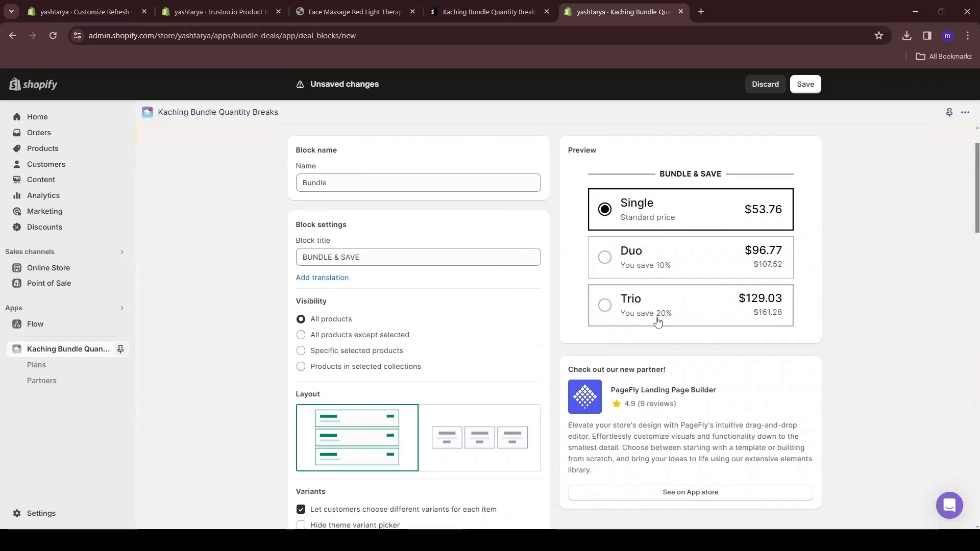
pyautogui.click(479, 437)
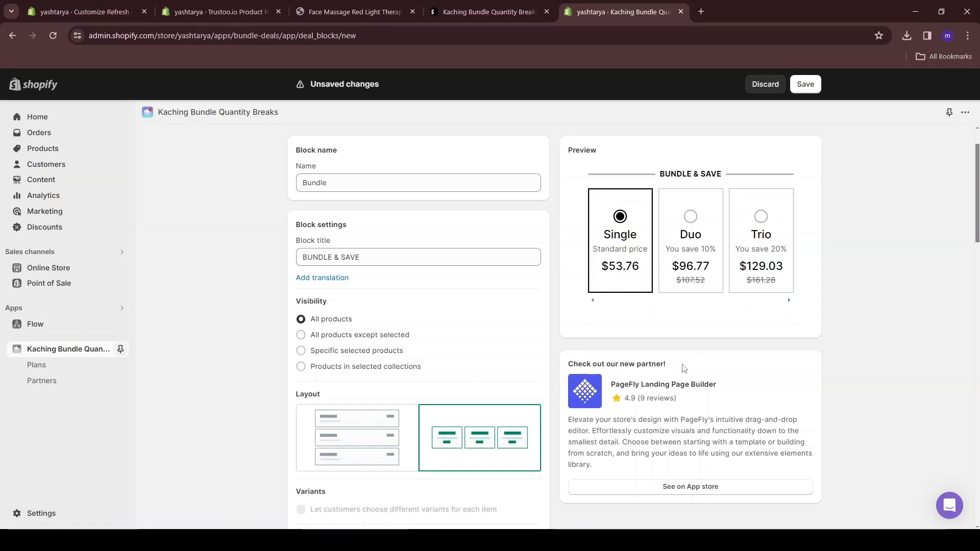
pyautogui.click(365, 437)
pyautogui.click(339, 182)
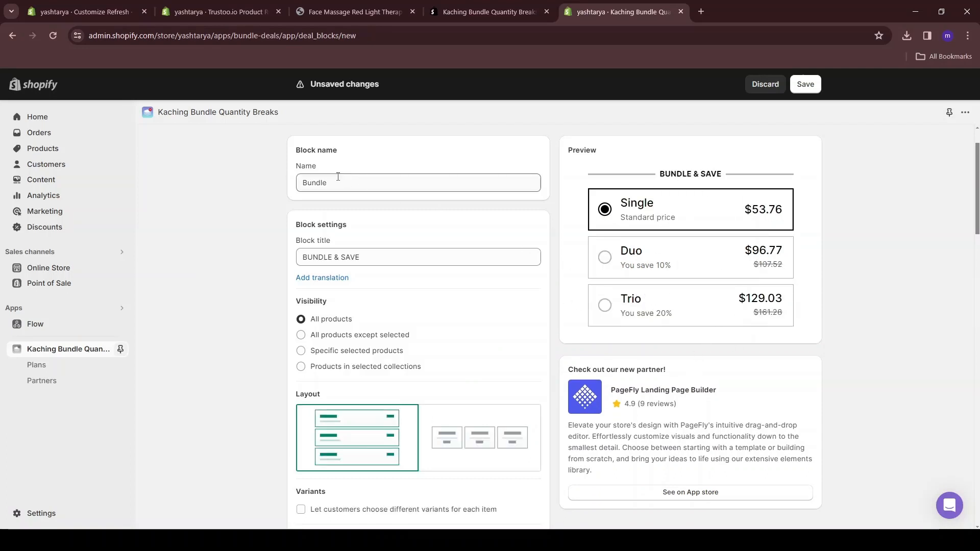
pyautogui.doubleClick(355, 184)
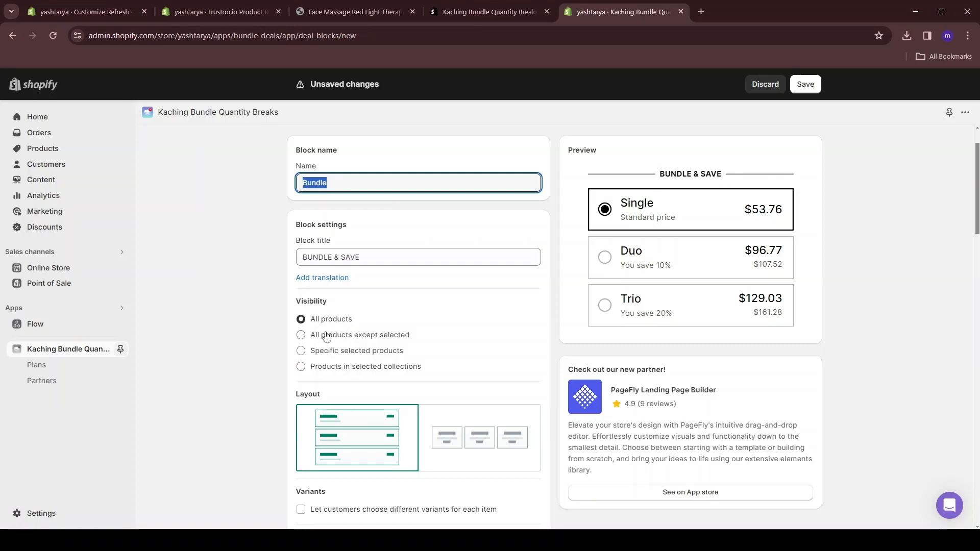
# Step: Limit the bundle deal's visibility to specific selected products, choosing Face Massage Red Light Therapy Wand
pyautogui.click(308, 351)
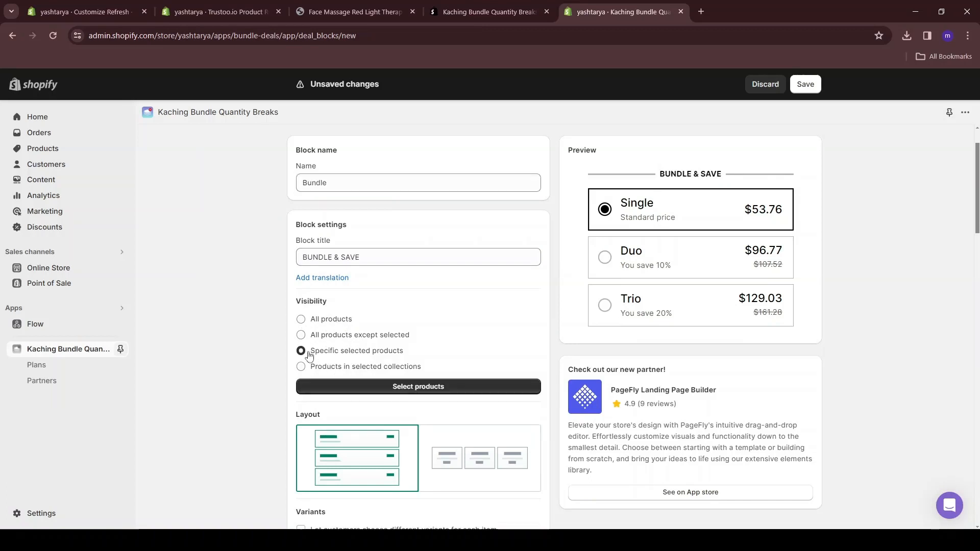
pyautogui.click(427, 393)
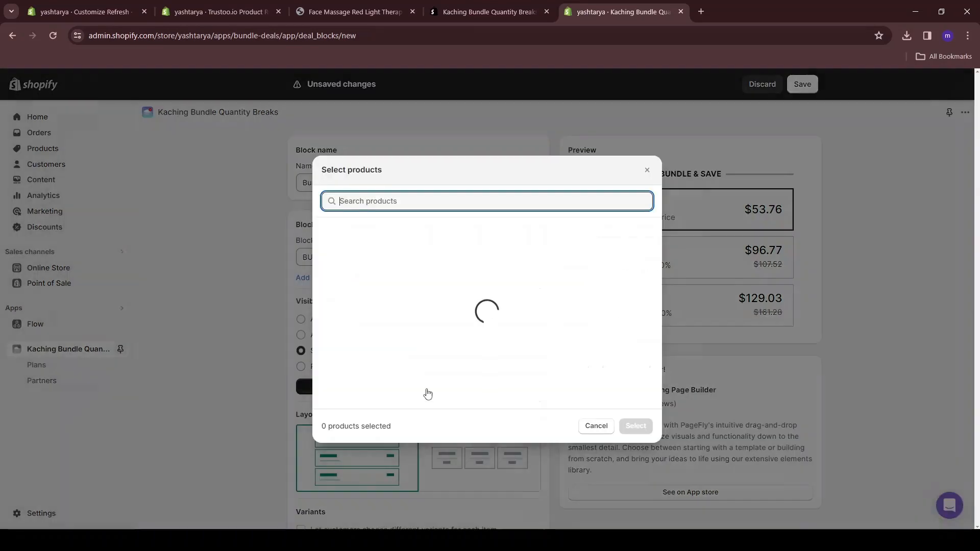
pyautogui.click(376, 236)
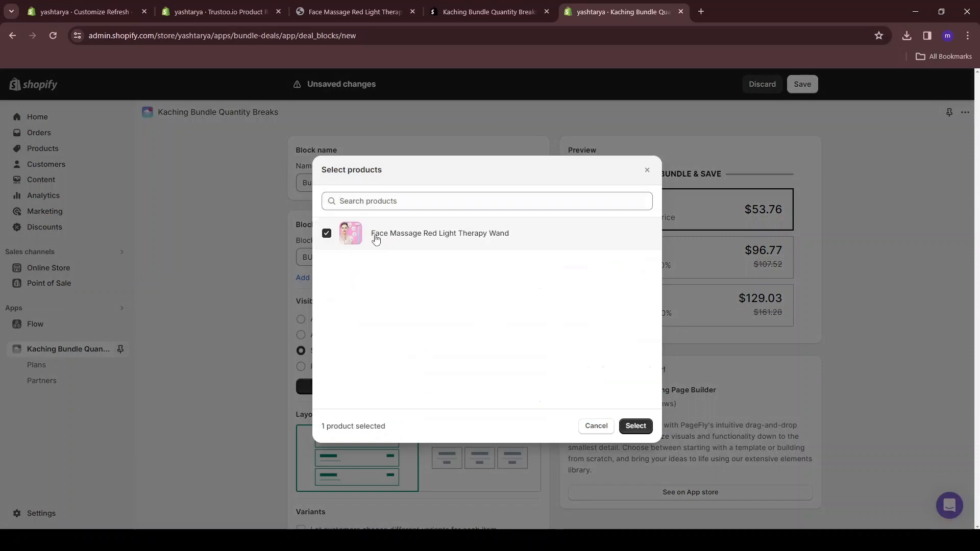
pyautogui.click(635, 426)
# Step: Look through the bundle deal's pricing and cart options and the quantity, title, subtitle and discount settings of its deal bars
pyautogui.scroll(-5, 360, 333)
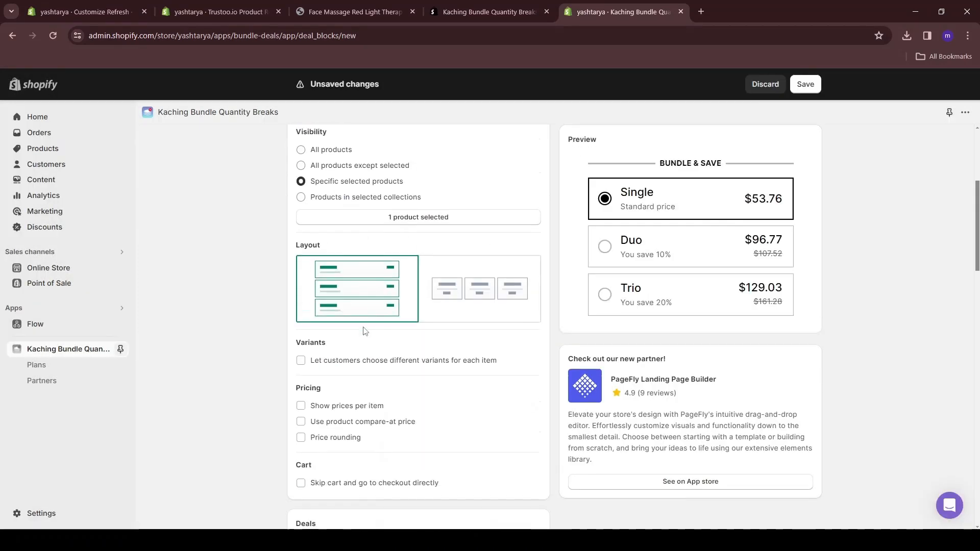
pyautogui.scroll(-3, 353, 300)
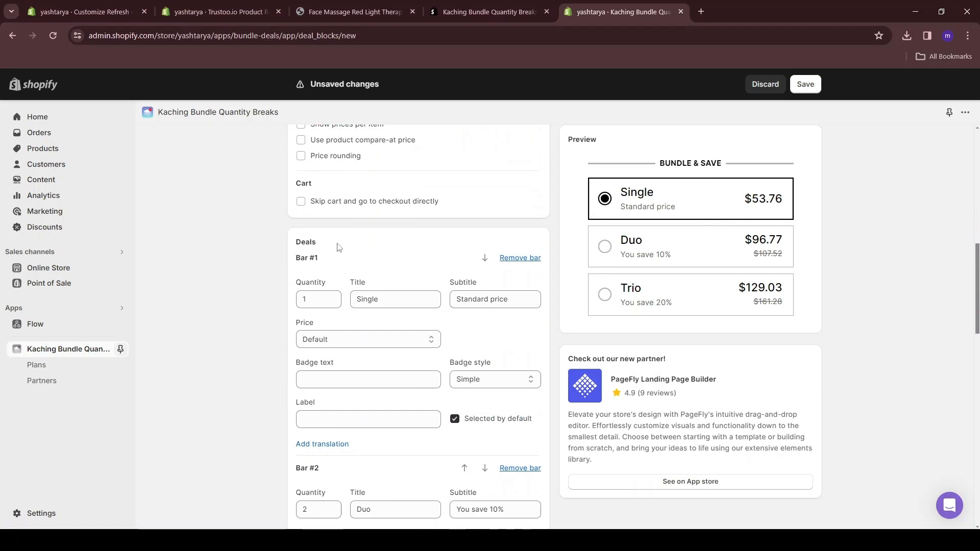
pyautogui.scroll(-2, 443, 244)
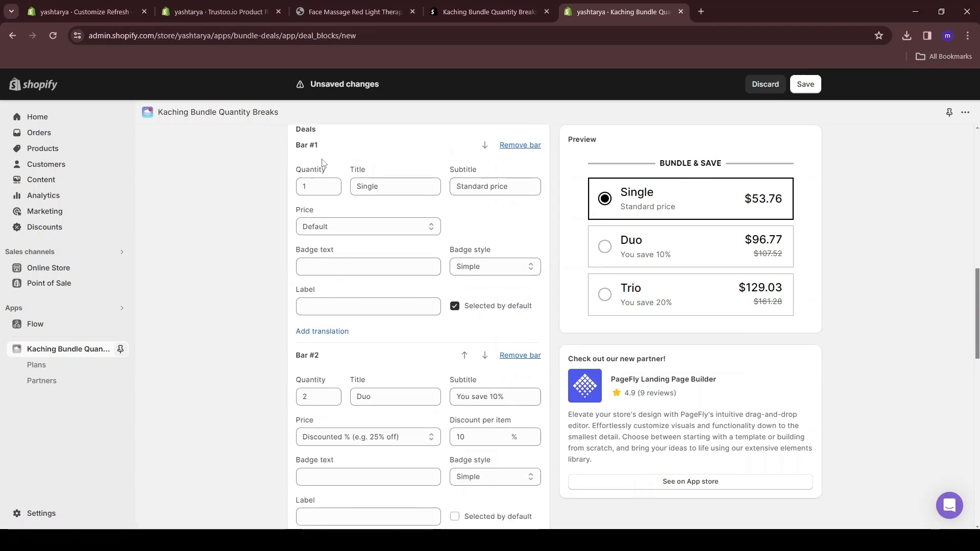
pyautogui.scroll(1, 345, 264)
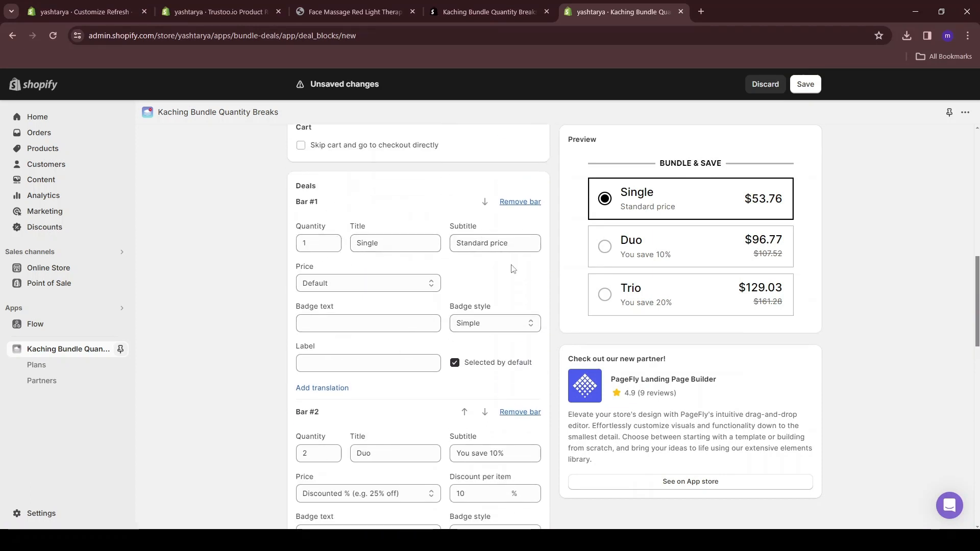
pyautogui.click(488, 243)
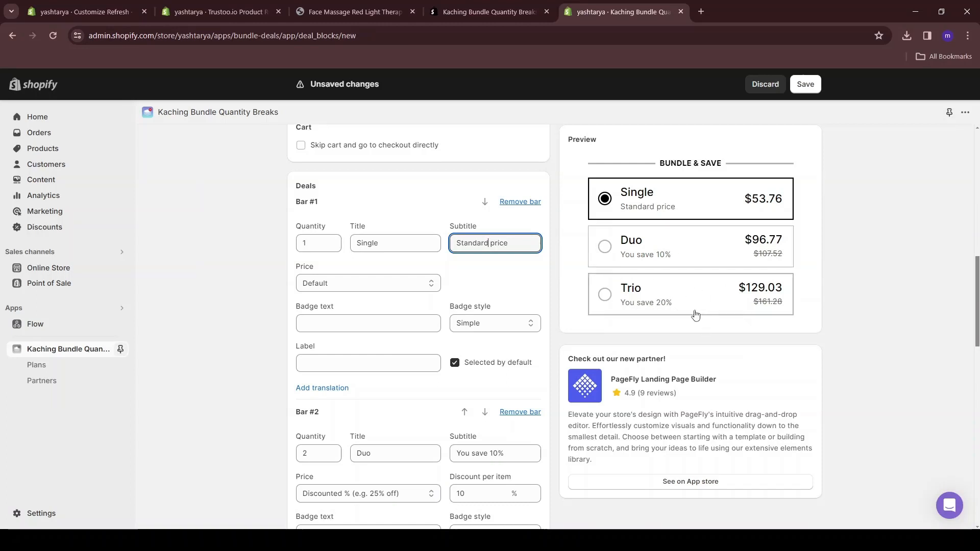
pyautogui.scroll(-5, 378, 306)
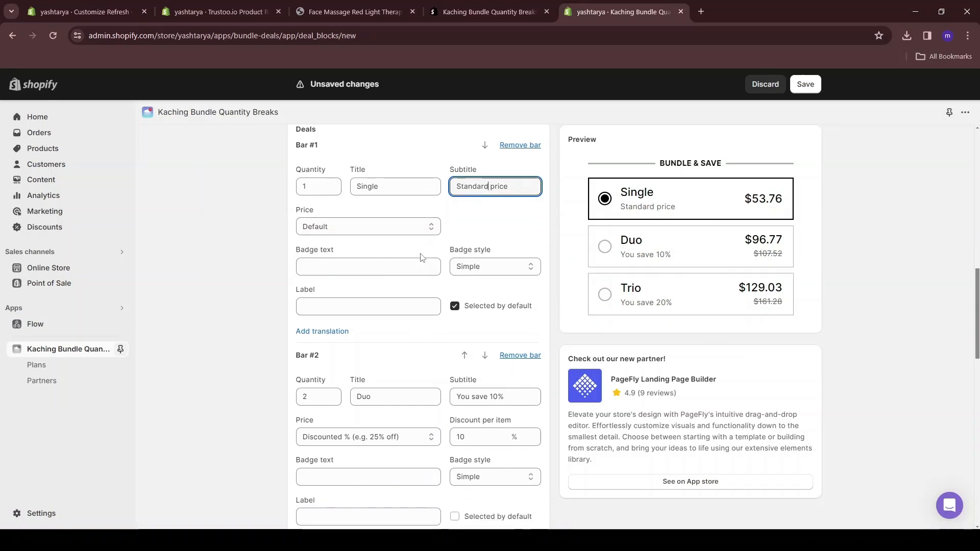
pyautogui.scroll(-7, 426, 382)
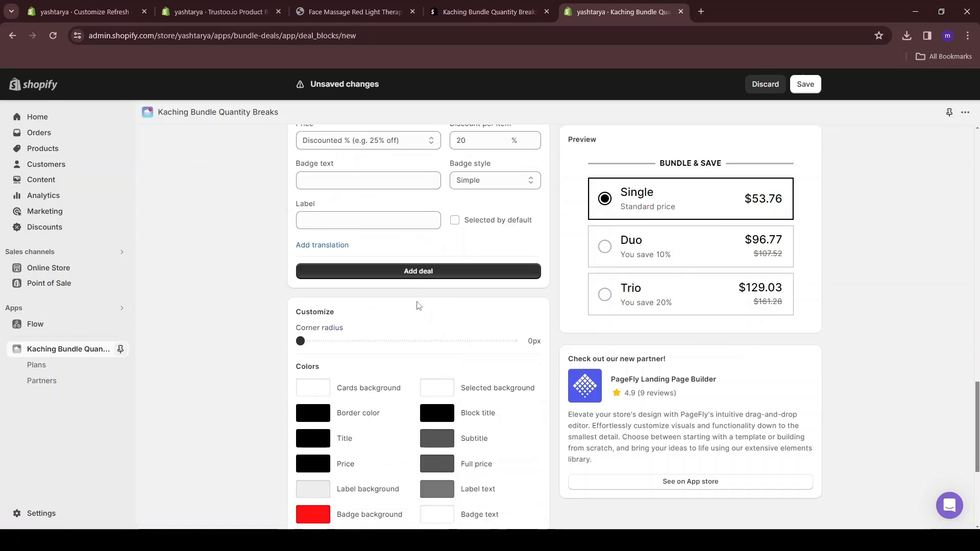
# Step: Round the bundle cards' corners to a 10 px radius and change their border color to pink
pyautogui.scroll(-1, 355, 387)
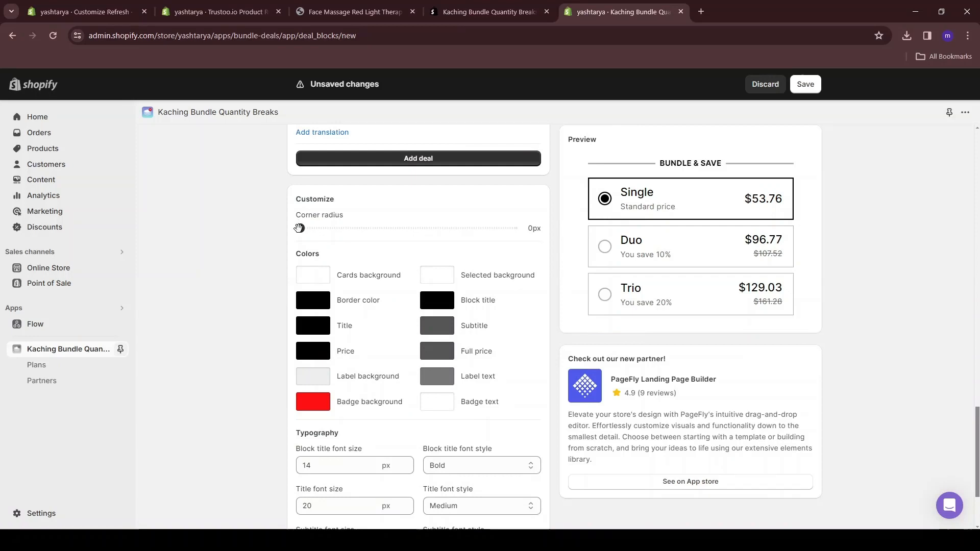
pyautogui.moveTo(300, 228); pyautogui.dragTo(354, 228)
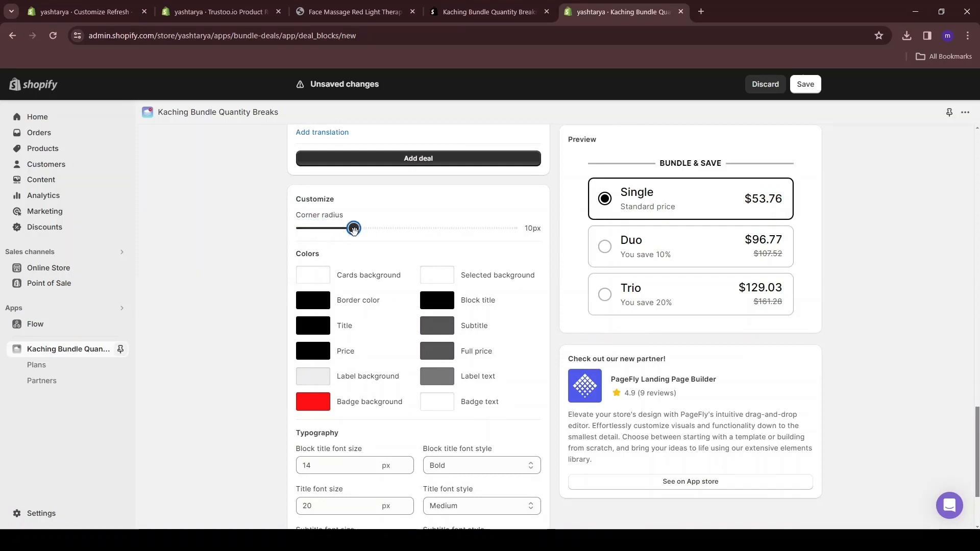
pyautogui.click(313, 301)
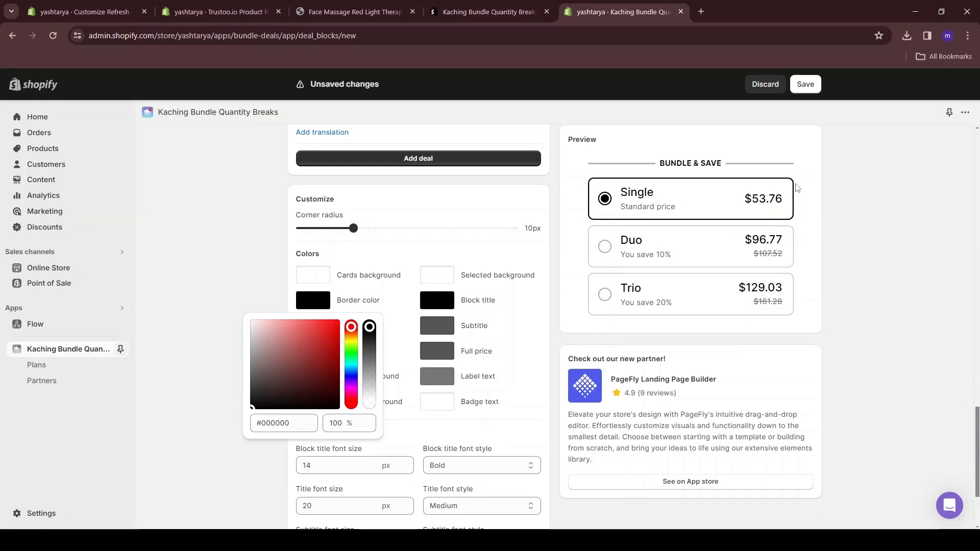
pyautogui.click(302, 320)
pyautogui.click(301, 308)
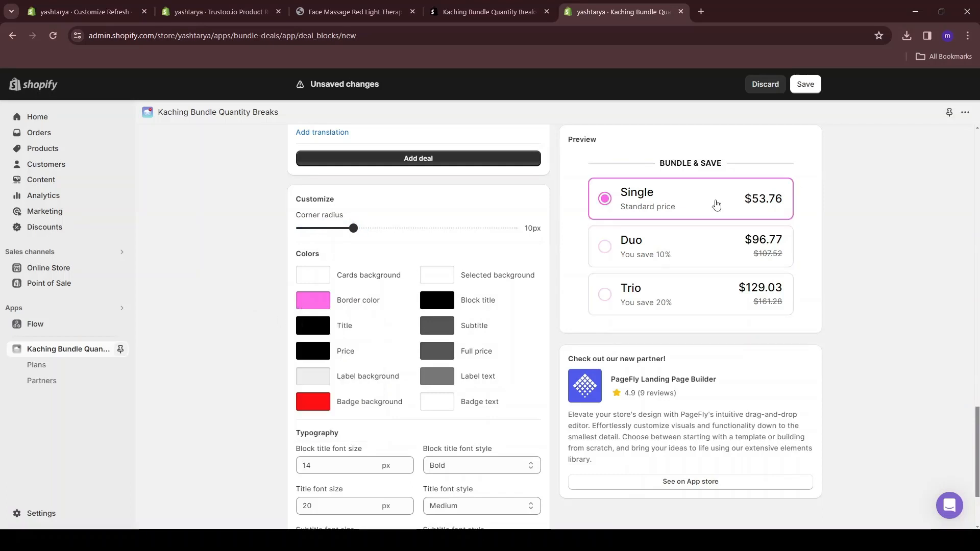
# Step: Change the title color of the bundle options to a pink matching the card borders
pyautogui.scroll(-1, 313, 268)
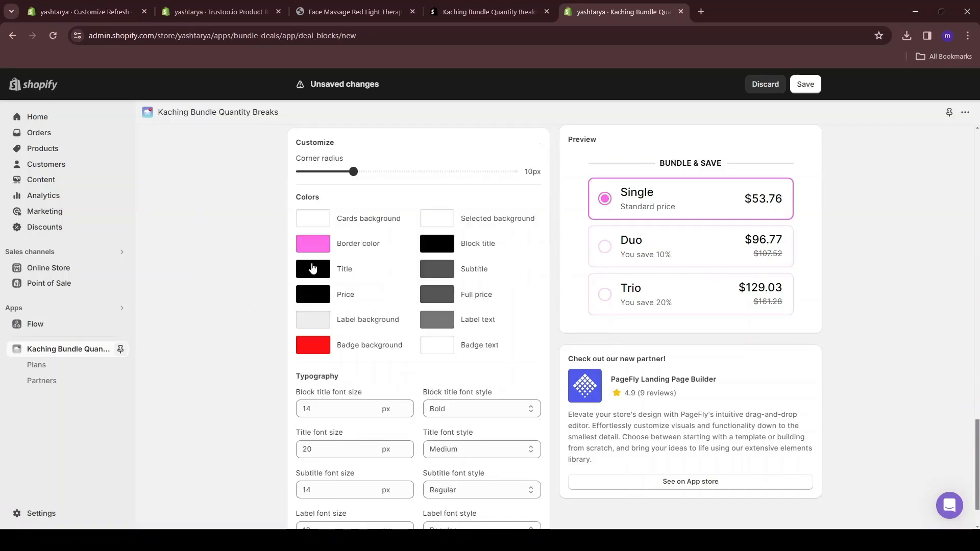
pyautogui.click(308, 270)
pyautogui.click(351, 359)
pyautogui.moveTo(306, 303); pyautogui.dragTo(300, 279)
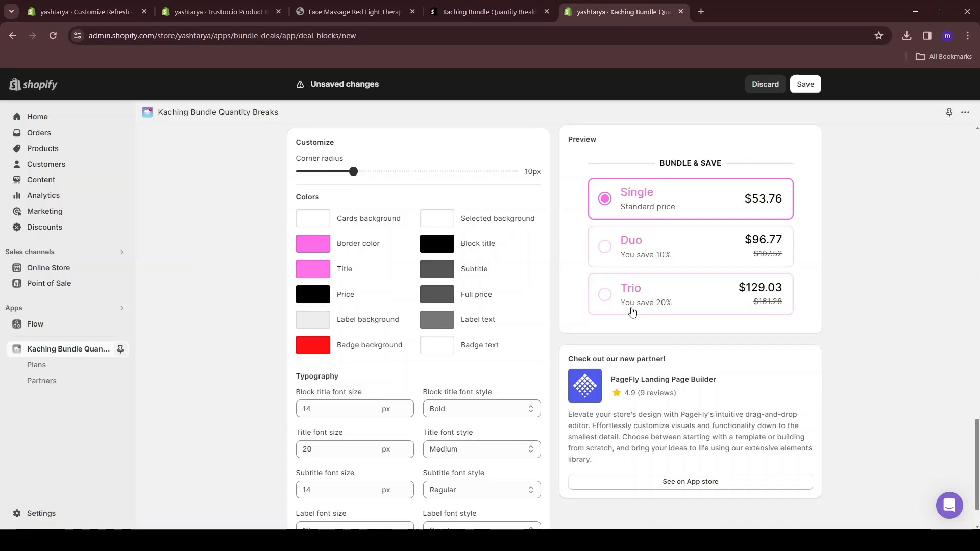
# Step: Publish the bundle deal and save the theme with the Kaching Bundles app embed activated
pyautogui.scroll(-1, 446, 303)
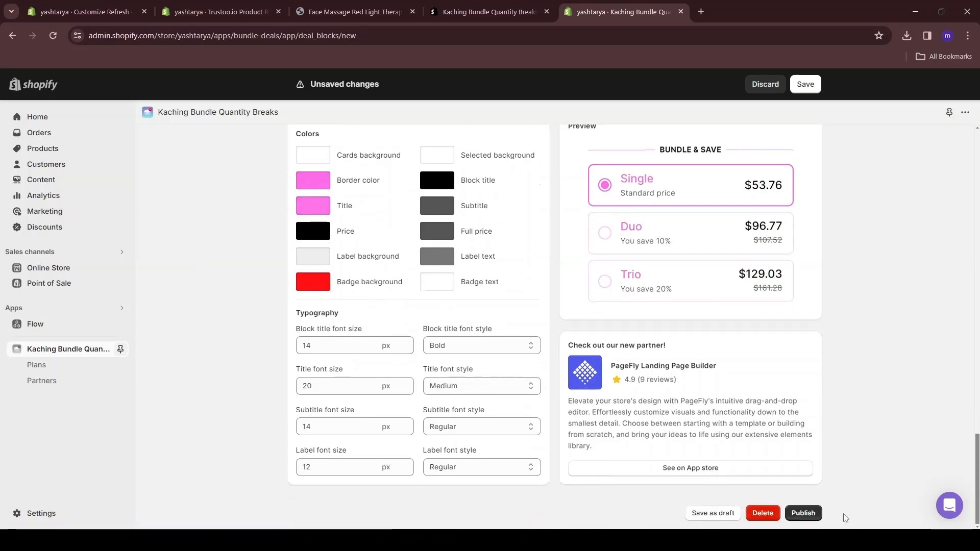
pyautogui.click(803, 513)
pyautogui.click(315, 250)
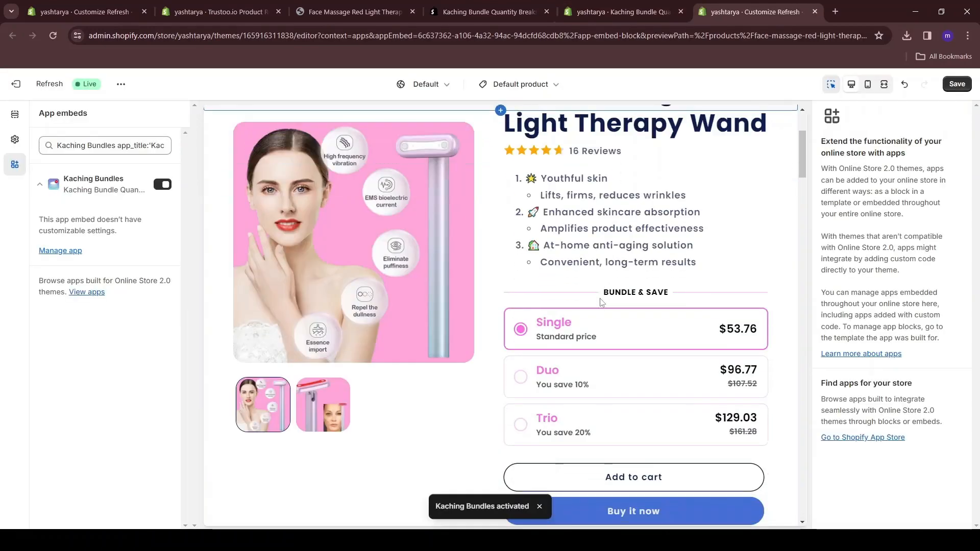
pyautogui.click(957, 84)
pyautogui.hotkey('ctrl', 'w')
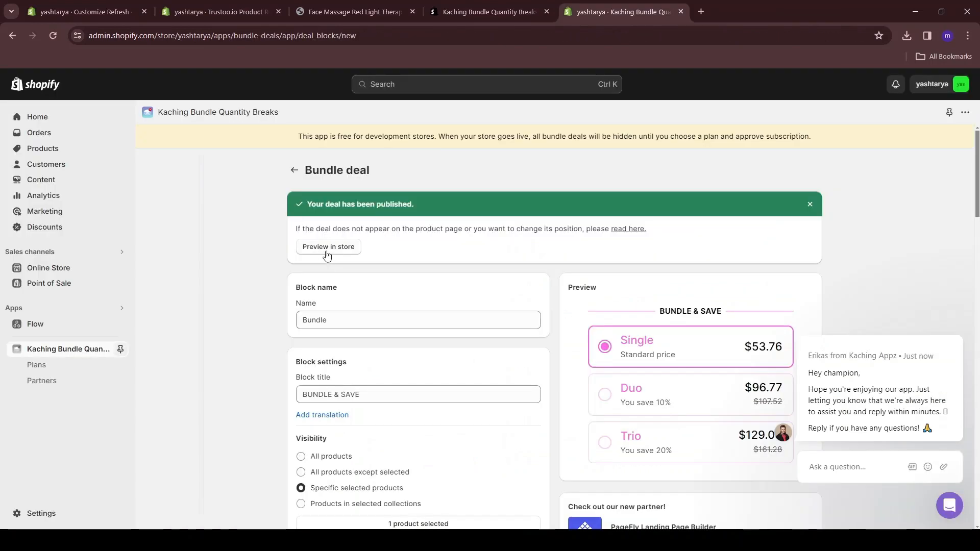
# Step: Reload the product template in the theme editor and check the bundle block in the mobile preview by switching between its quantity options
pyautogui.scroll(-3, 639, 286)
pyautogui.click(86, 12)
pyautogui.scroll(14, 494, 277)
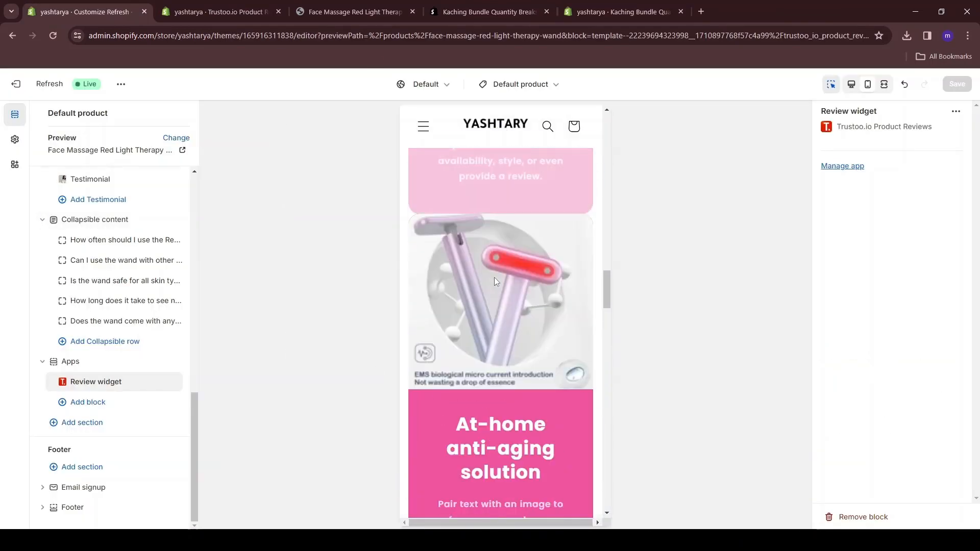
pyautogui.hotkey('ctrl', 'r')
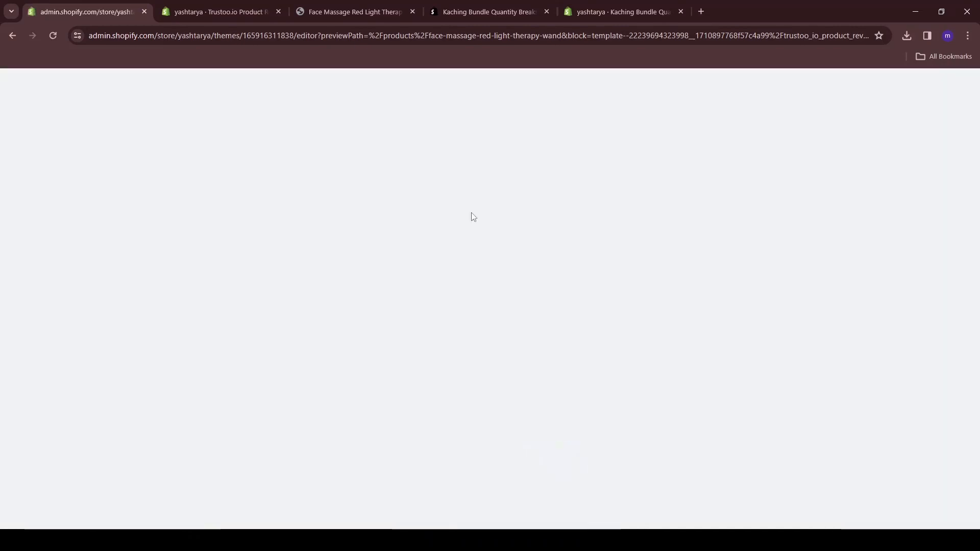
pyautogui.scroll(-3, 494, 224)
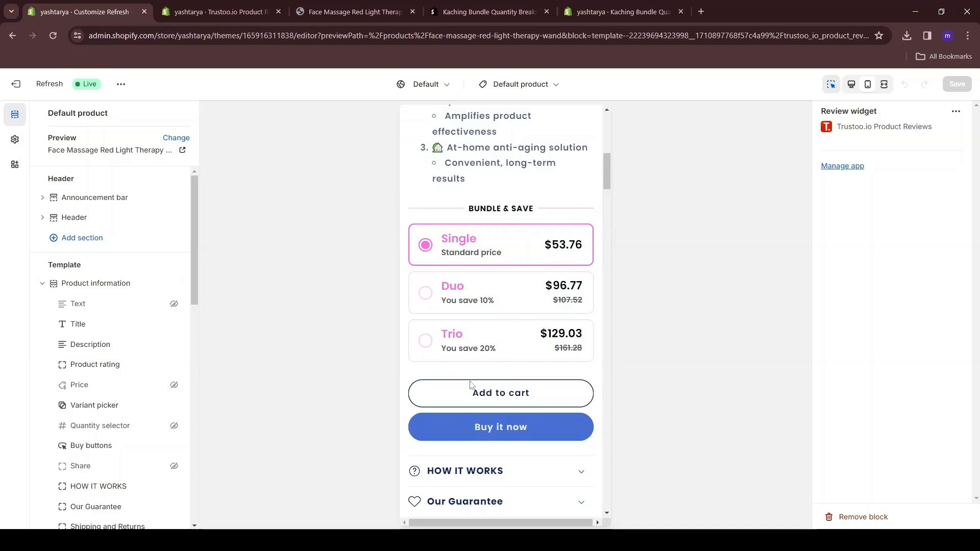
pyautogui.click(482, 230)
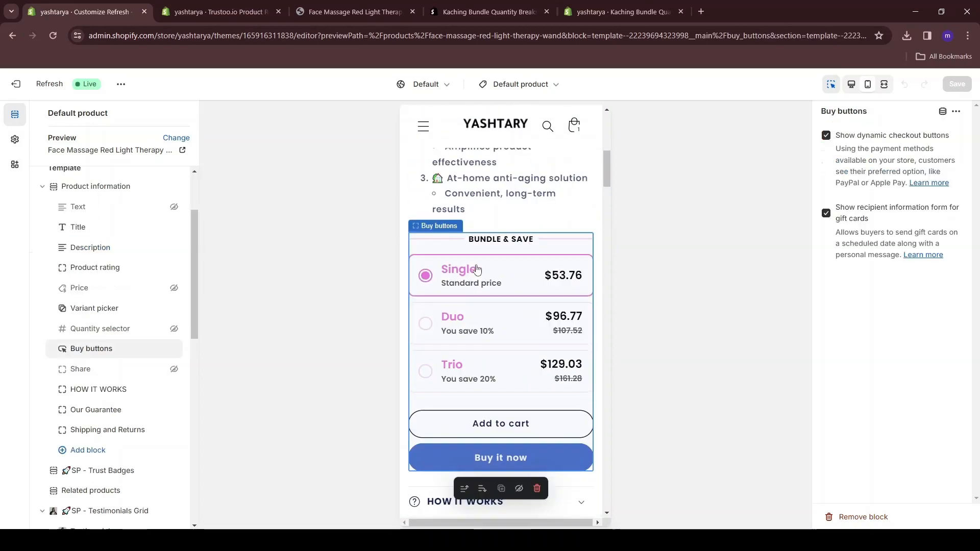
pyautogui.click(484, 319)
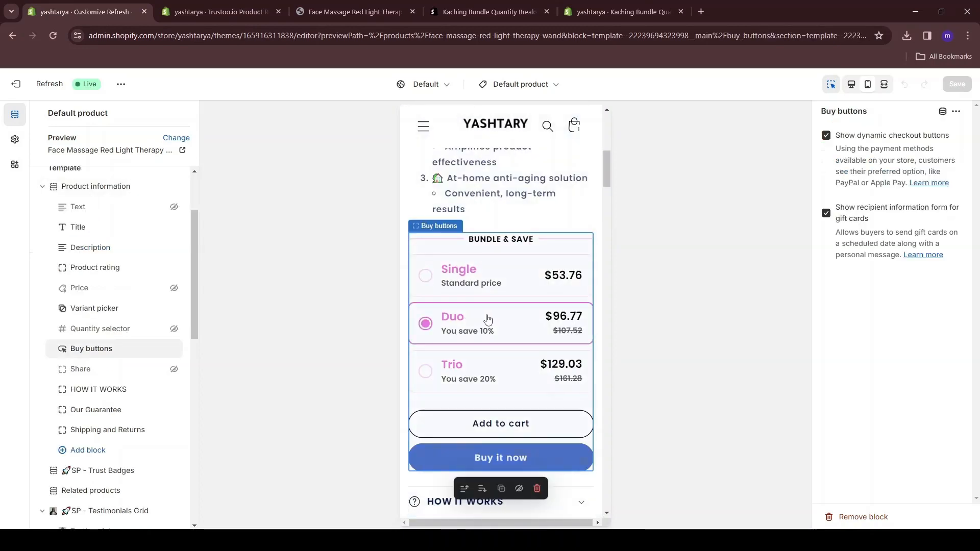
pyautogui.click(476, 372)
pyautogui.click(464, 340)
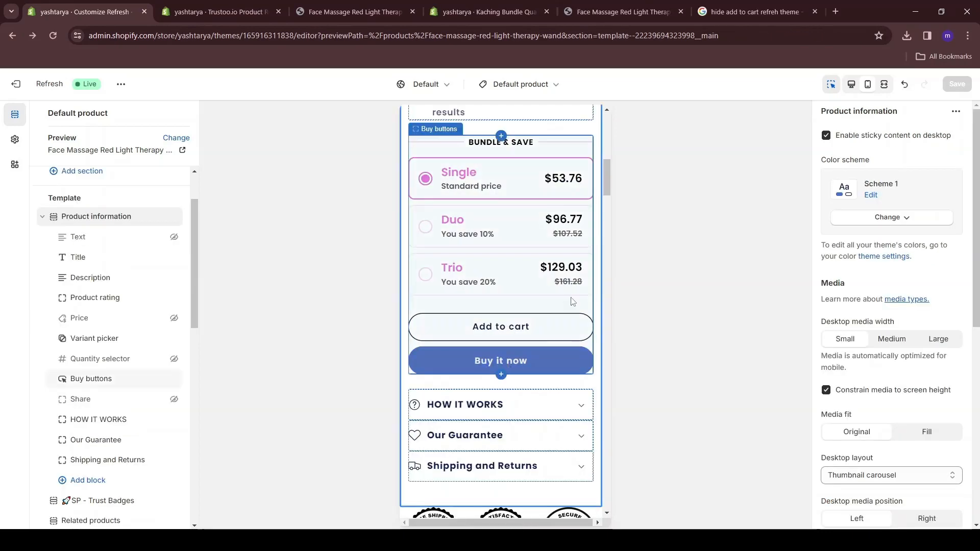
# Step: Set the solid button background of the product information section's Scheme 1 to pink #EF53A1 and save the theme
pyautogui.click(507, 364)
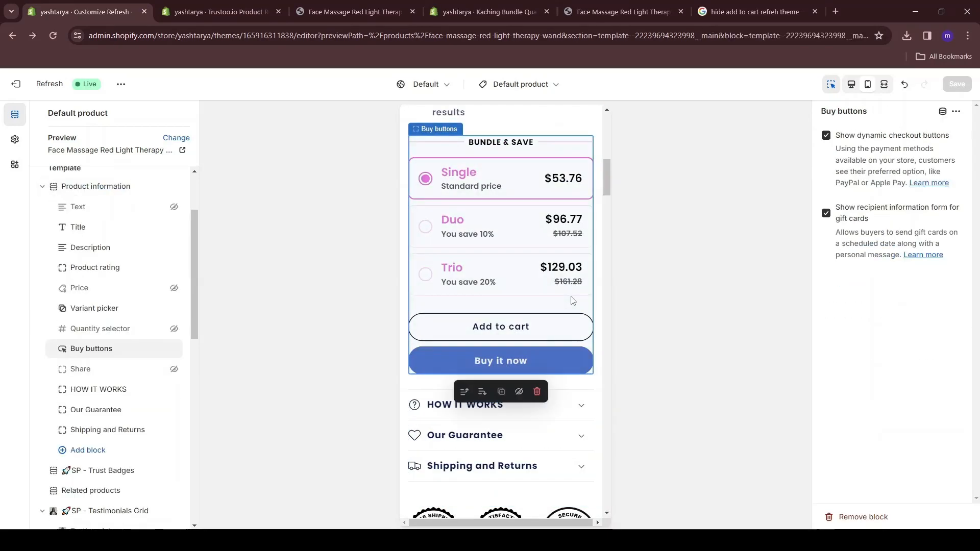
pyautogui.click(96, 187)
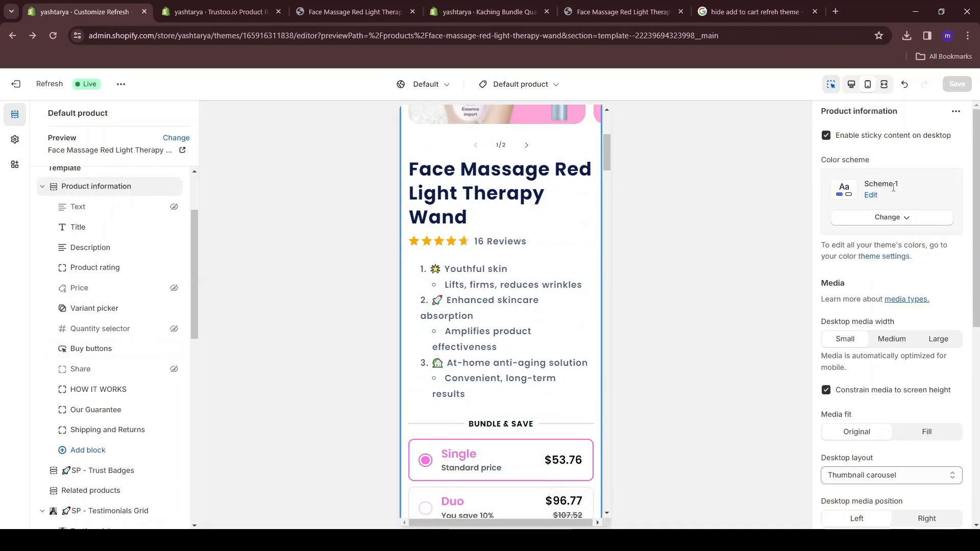
pyautogui.click(870, 196)
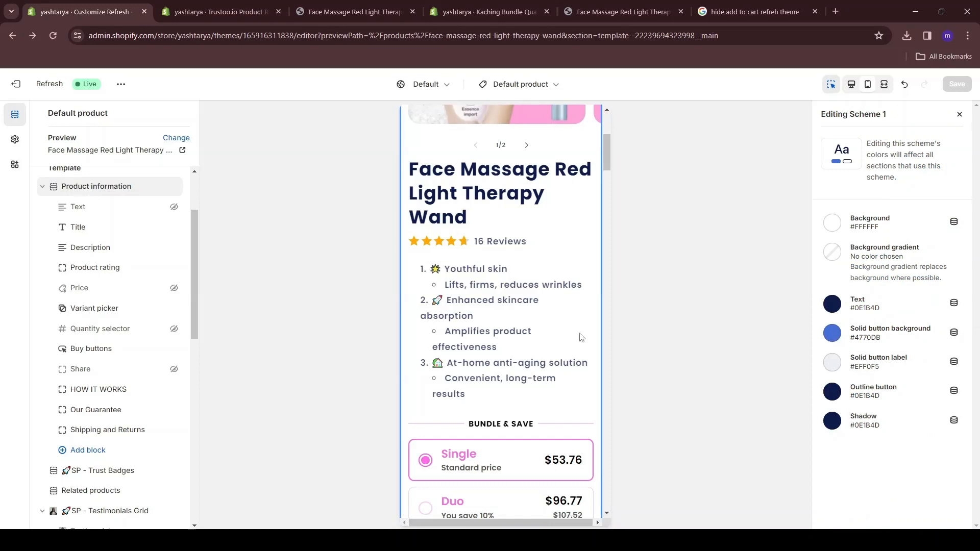
pyautogui.click(833, 335)
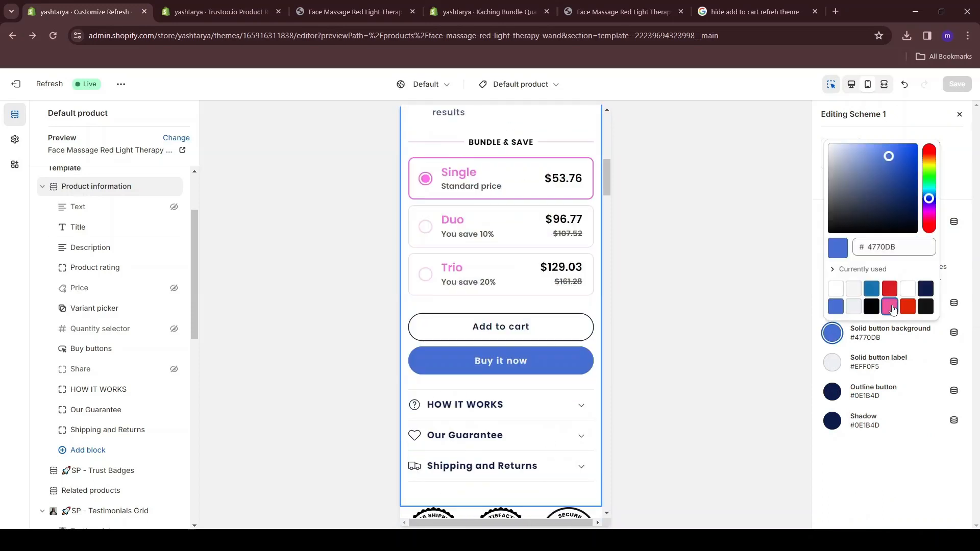
pyautogui.click(889, 306)
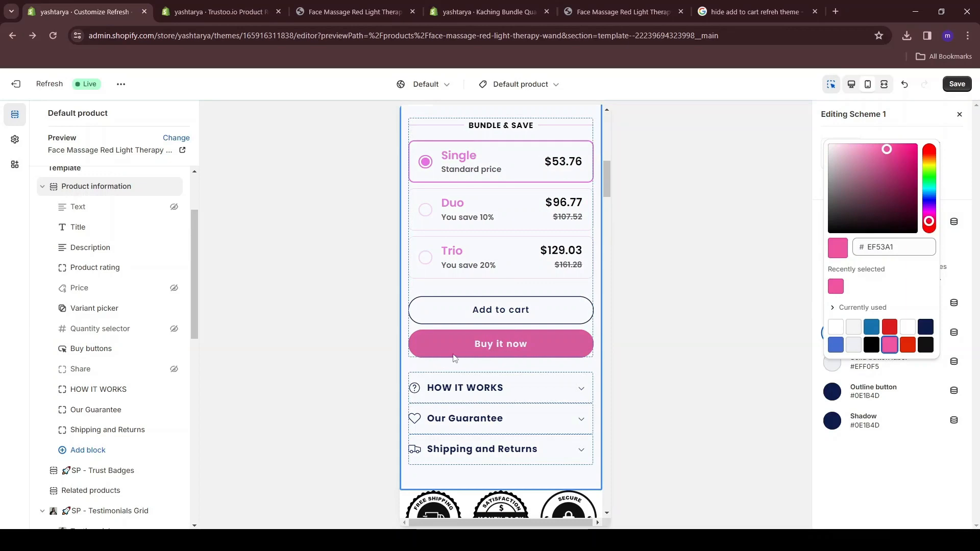
pyautogui.scroll(10, 459, 352)
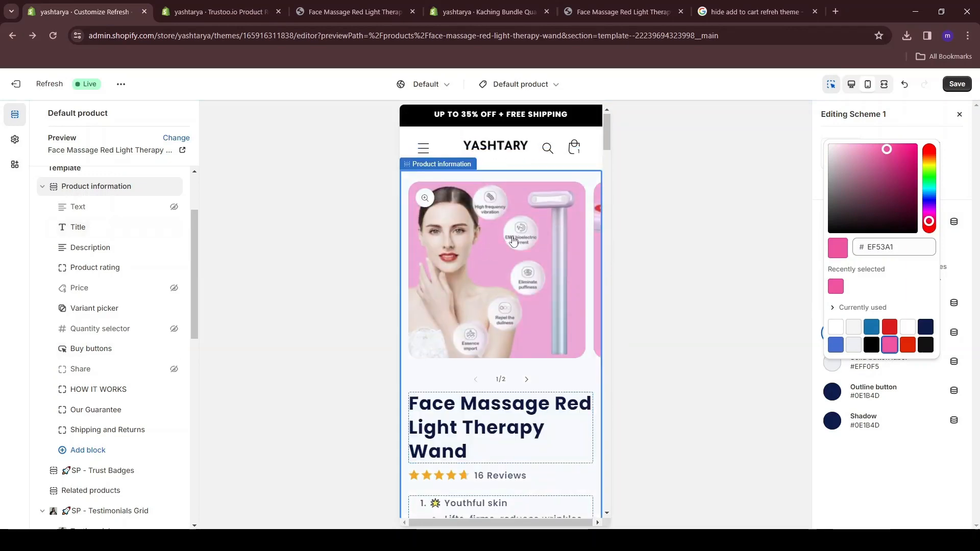
pyautogui.scroll(-7, 513, 242)
pyautogui.click(957, 84)
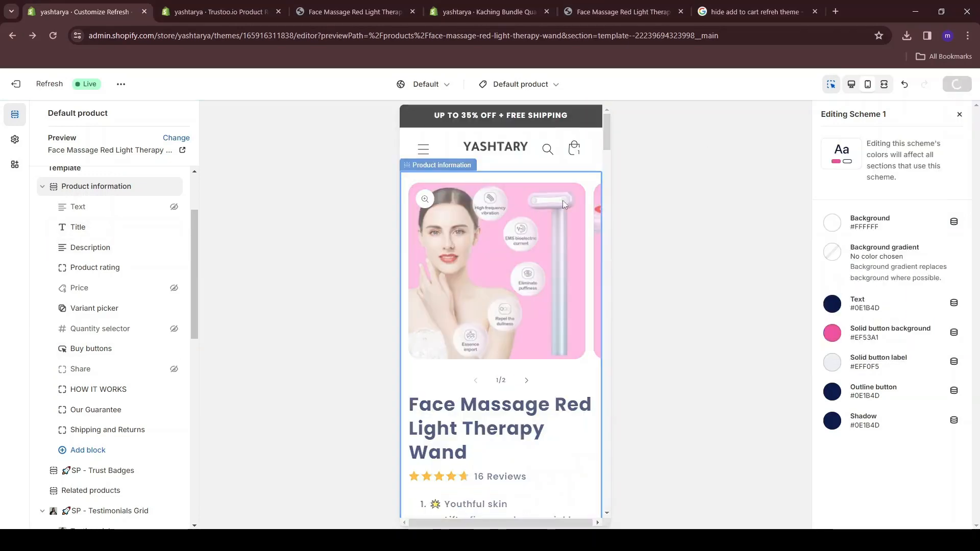